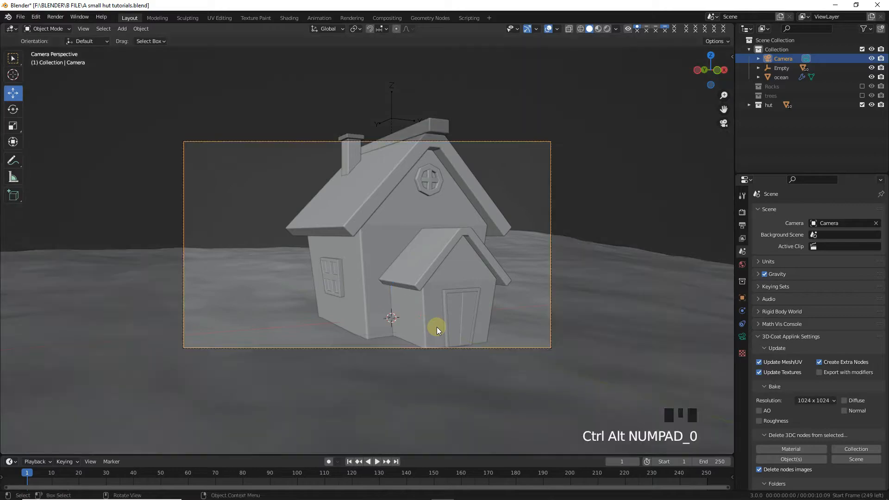
Step: Lock the camera to the view and reframe it so the whole hut sits in the frame, seen slightly closer
scroll(437, 327, up, 3)
key(n)
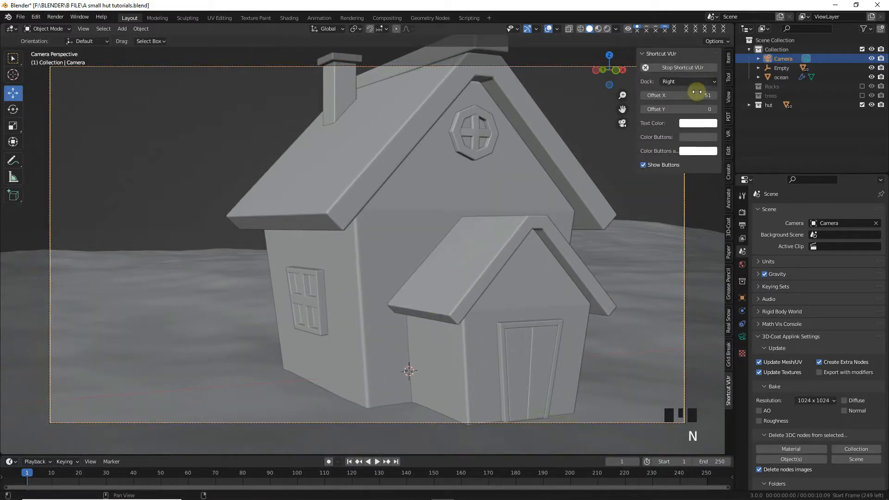
click(729, 98)
key(n)
scroll(491, 250, down, 3)
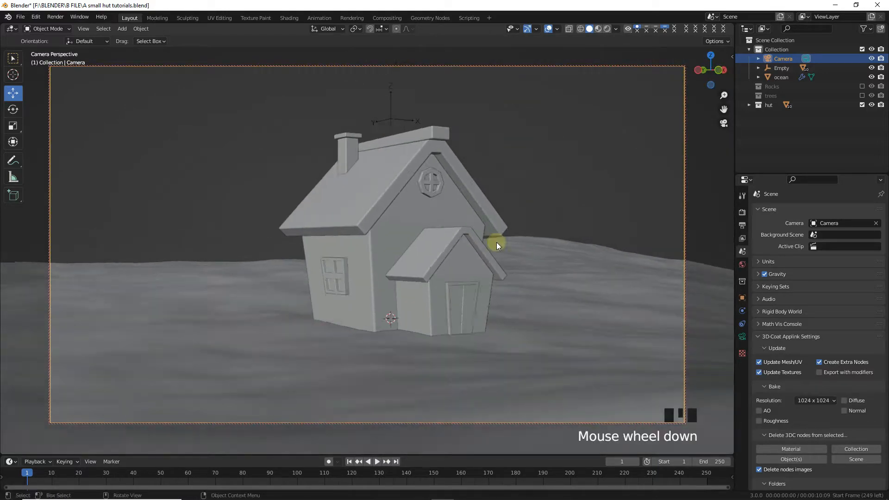
drag(711, 69, 711, 117)
click(547, 149)
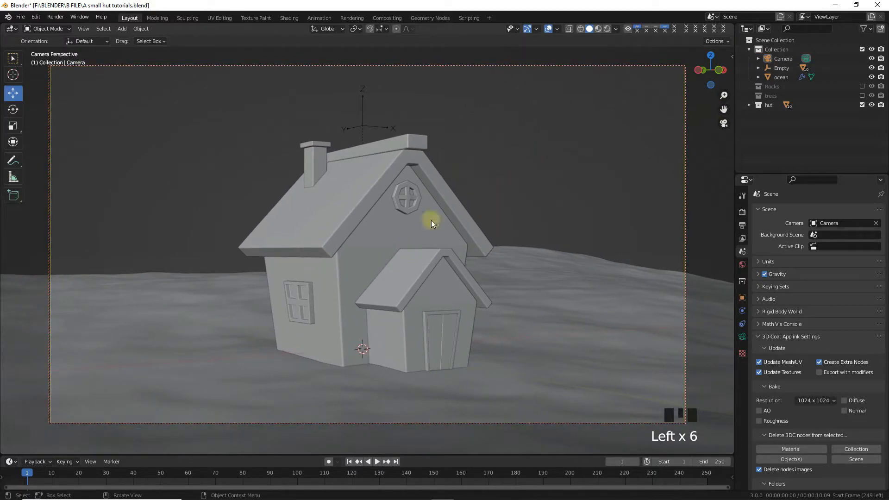
Step: Enable the trees collection and move the large tree to the ground right of the hut in top view
click(862, 96)
click(569, 313)
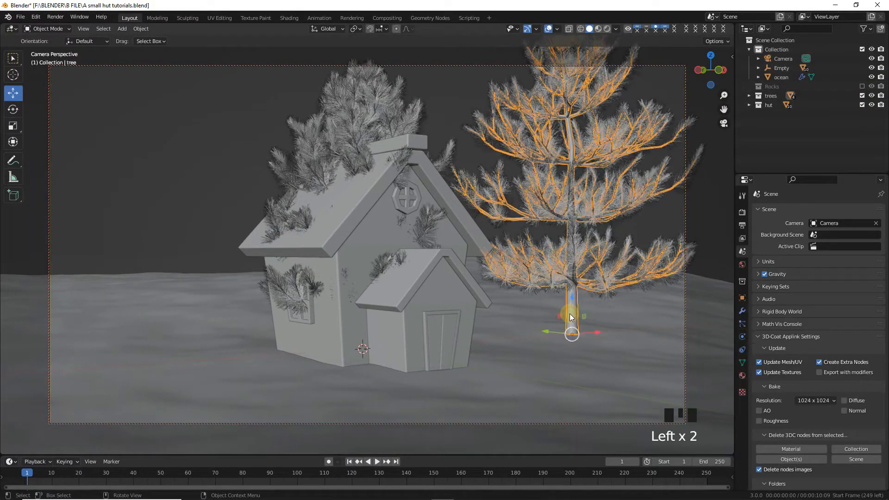
key(KP_7)
key(g)
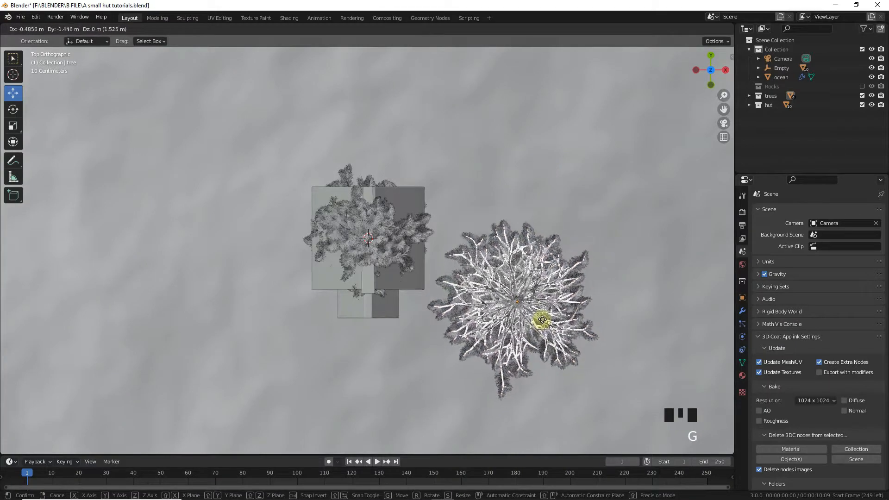
click(543, 336)
click(373, 248)
click(374, 247)
key(g)
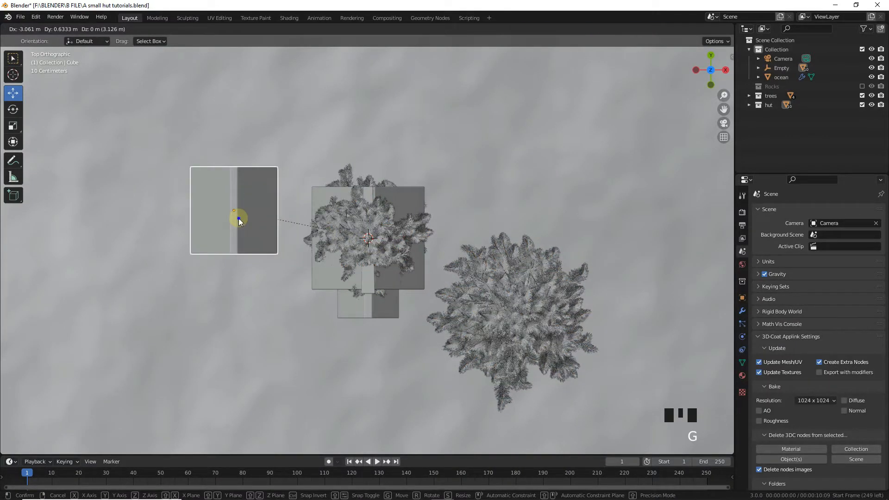
right_click(239, 220)
middle_drag(457, 223, 518, 111)
click(360, 181)
click(380, 186)
key(g)
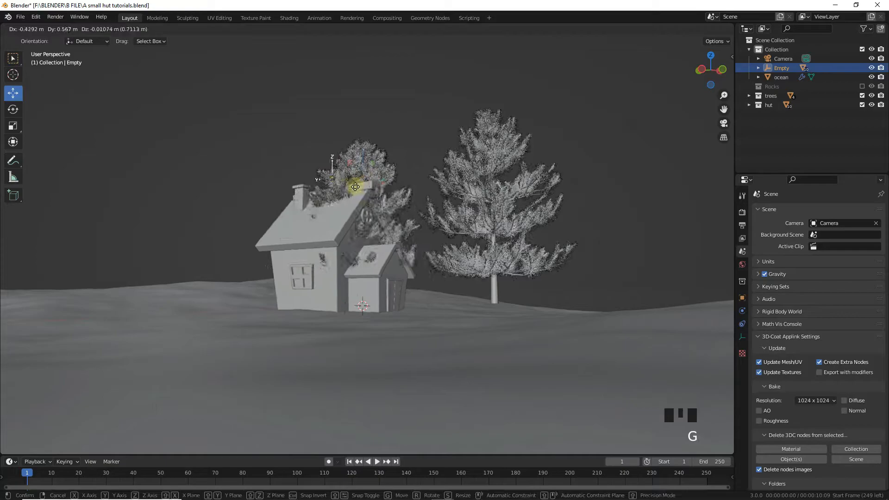
right_click(355, 185)
Step: Move the small tree out of the hut to the ground on the hut's left side in top view
click(361, 163)
click(360, 165)
key(KP_7)
key(g)
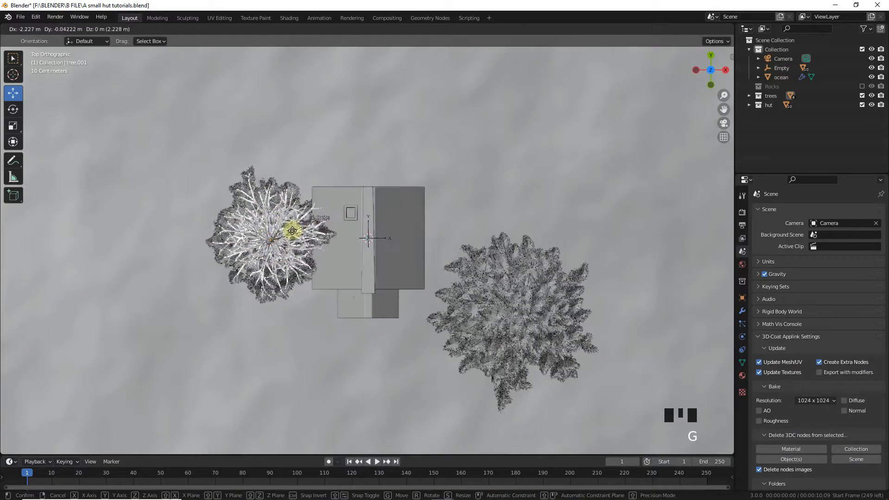
click(278, 223)
Step: Duplicate the large tree together with its leaves and place the copy behind the hut on the left
click(519, 314)
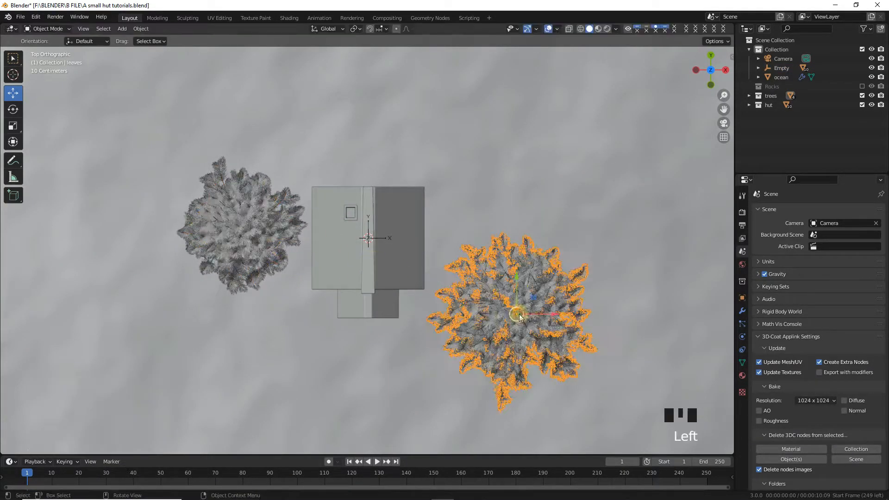
middle_drag(518, 314, 552, 203)
shift+click(554, 208)
key(KP_7)
key(shift+d)
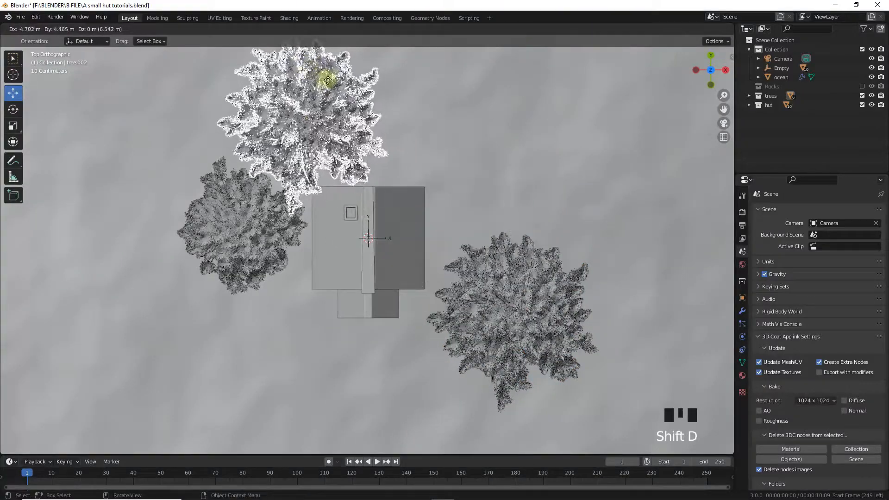
click(284, 69)
Step: Duplicate the small tree with its leaves and place the copy behind the hut, about 4.8 m in X and 2.1 m in Y
middle_drag(506, 230, 529, 176)
click(258, 210)
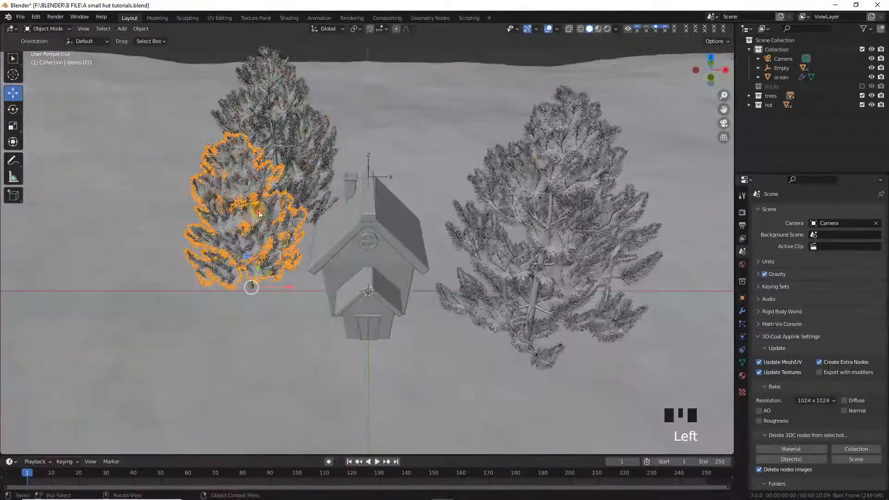
shift+click(238, 197)
key(KP_7)
key(shift+d)
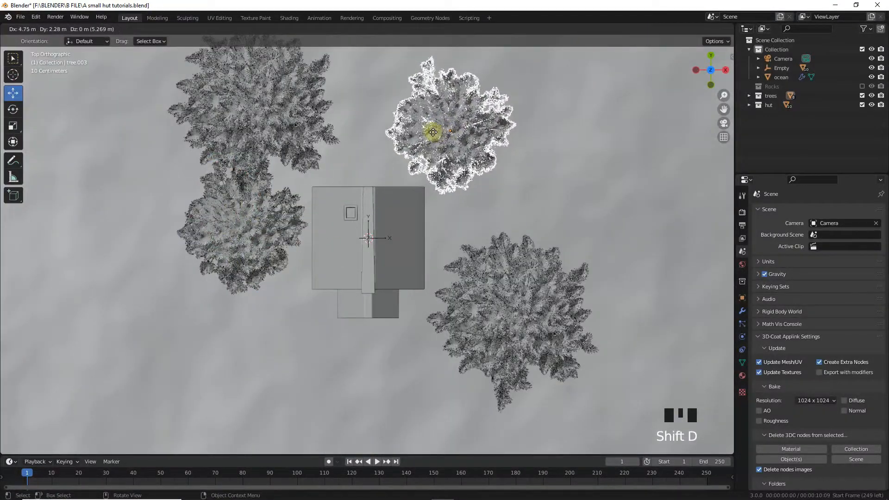
click(438, 146)
middle_drag(438, 146, 463, 118)
key(KP_7)
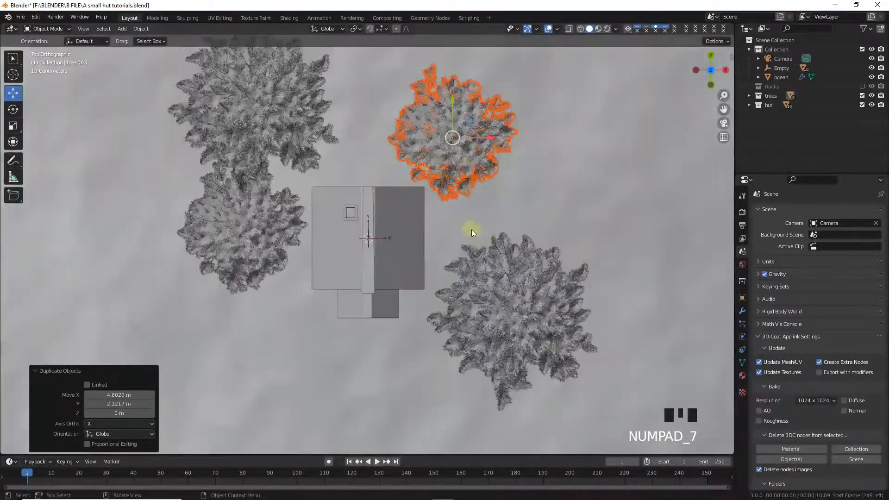
Step: Duplicate the large tree right of the hut with its leaves and place the copy at the far back right
click(534, 318)
shift+click(535, 334)
key(shift+d)
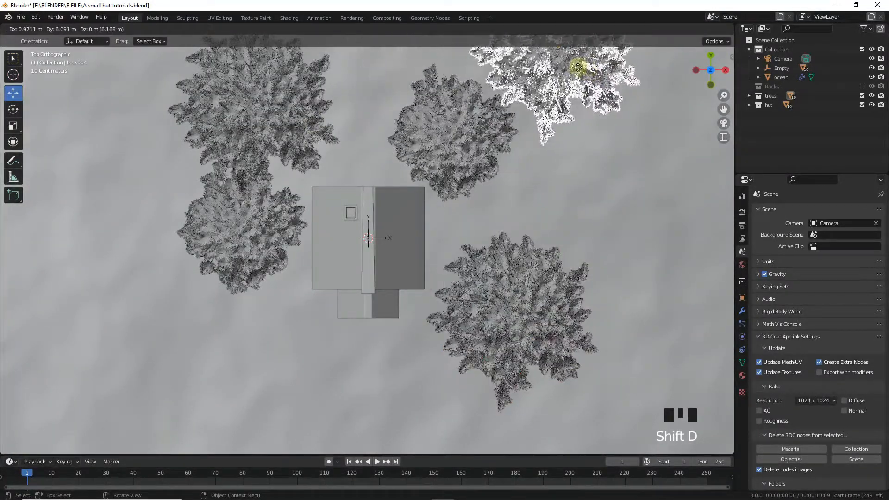
click(500, 220)
Step: Duplicate the large back-left tree with its leaves and place the copy to the hut's front left, about -3.4 m in X and -4 m in Y
click(237, 138)
shift+click(285, 124)
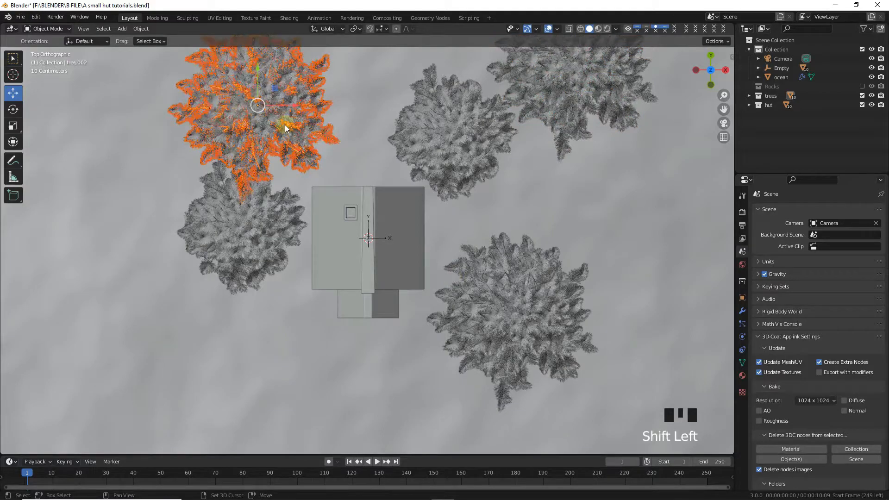
key(shift+d)
click(135, 300)
Step: Lower the front-left tree and the large tree right of the hut along Z into the snowy ground
middle_drag(134, 300, 304, 163)
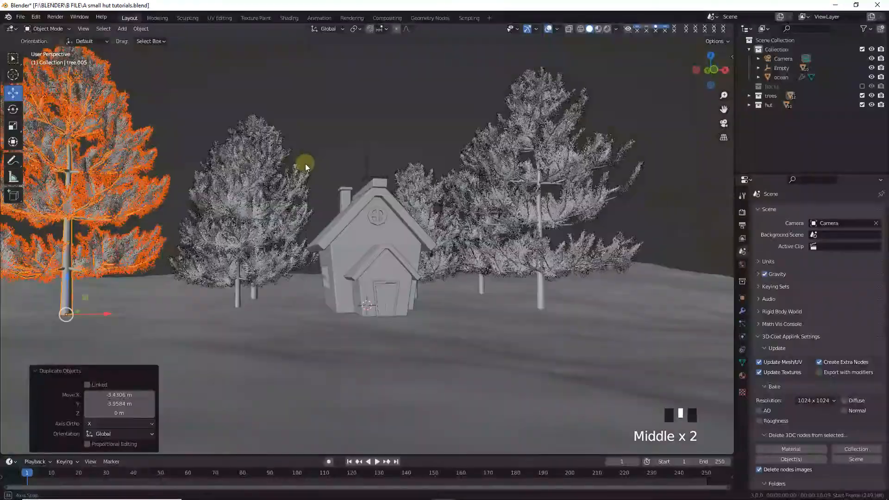
click(81, 290)
click(81, 293)
drag(81, 282, 83, 294)
click(541, 309)
drag(540, 282, 540, 297)
Step: Lower the three trees behind the hut along Z so their trunks sink into the ground
middle_drag(539, 297, 461, 282)
click(508, 300)
drag(509, 279, 508, 288)
click(688, 295)
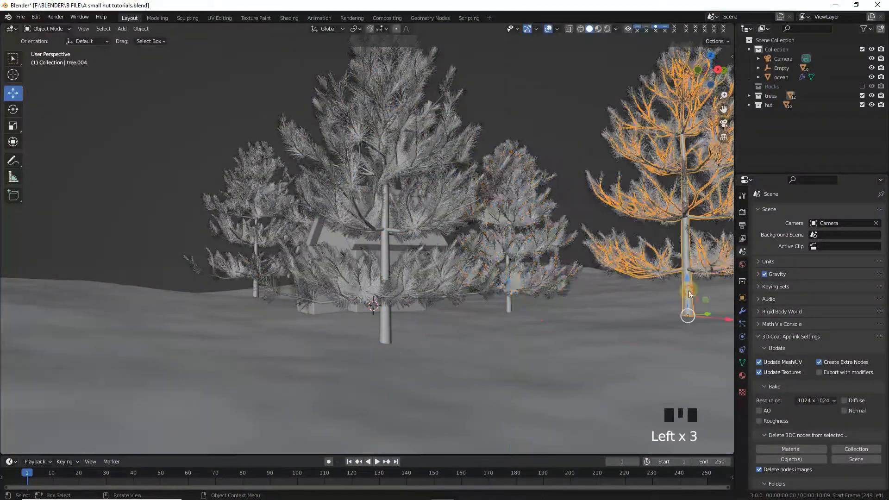
drag(688, 282, 689, 287)
middle_drag(370, 226, 577, 227)
click(318, 353)
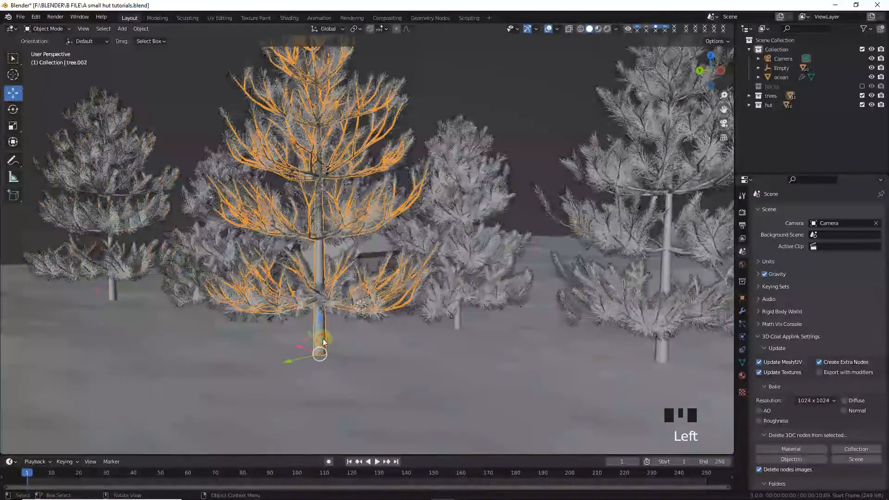
drag(318, 335, 321, 341)
Step: Enable the Rocks collection and move the rock in front of the hut to the front left, about -5.6 m in X
click(527, 127)
middle_drag(527, 127, 443, 190)
click(862, 86)
click(438, 368)
key(KP_7)
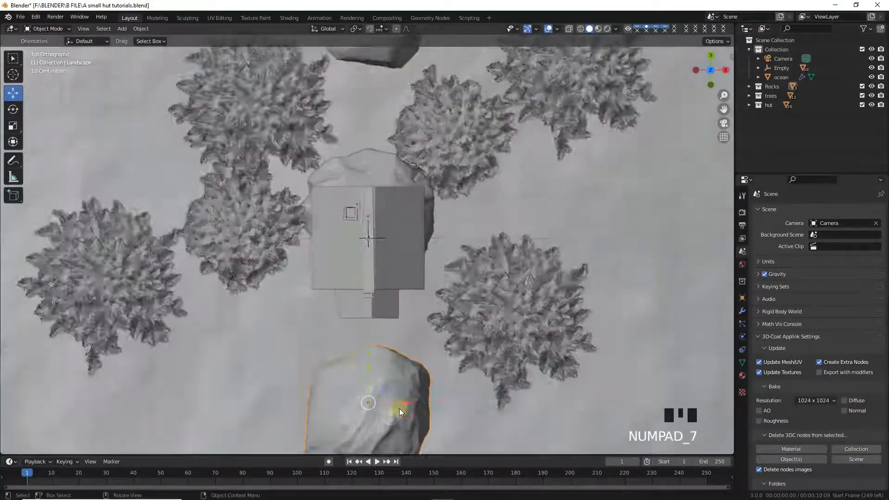
scroll(399, 408, down, 2)
key(g)
click(258, 366)
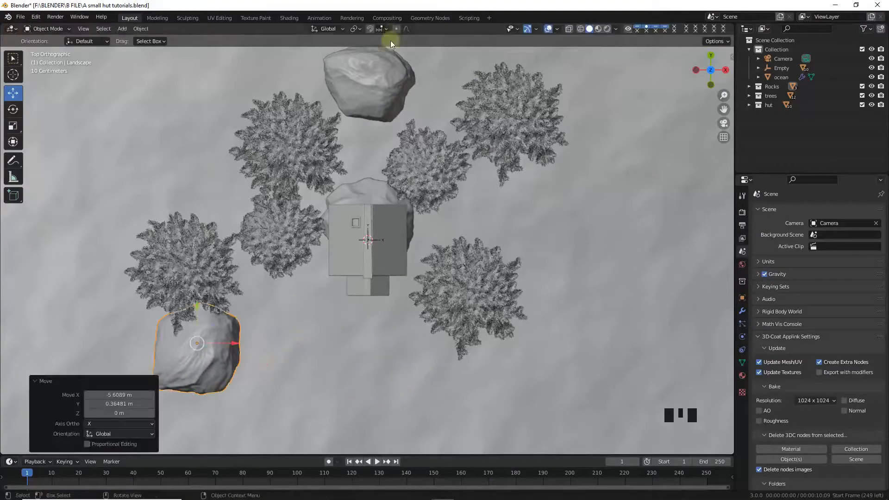
Step: Move the large rock behind the hut to the front left, beside the rock already placed there
click(385, 90)
key(g)
click(274, 357)
Step: Scale the two front-left rocks down together to about 0.6 and shift them toward the front-left tree
shift+click(198, 357)
key(s)
click(295, 354)
key(s)
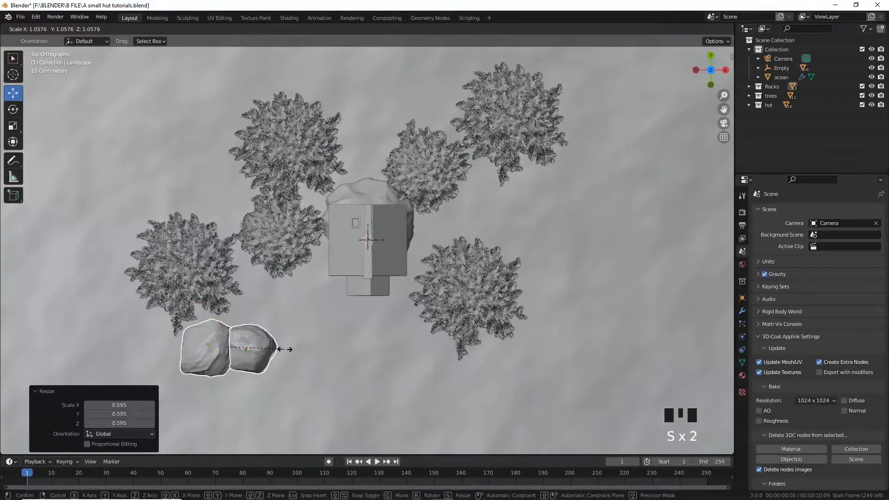
click(287, 350)
drag(253, 348, 207, 312)
Step: Duplicate the pair of rocks behind the back-left tree, then enlarge and rotate the copies
key(shift+d)
click(433, 69)
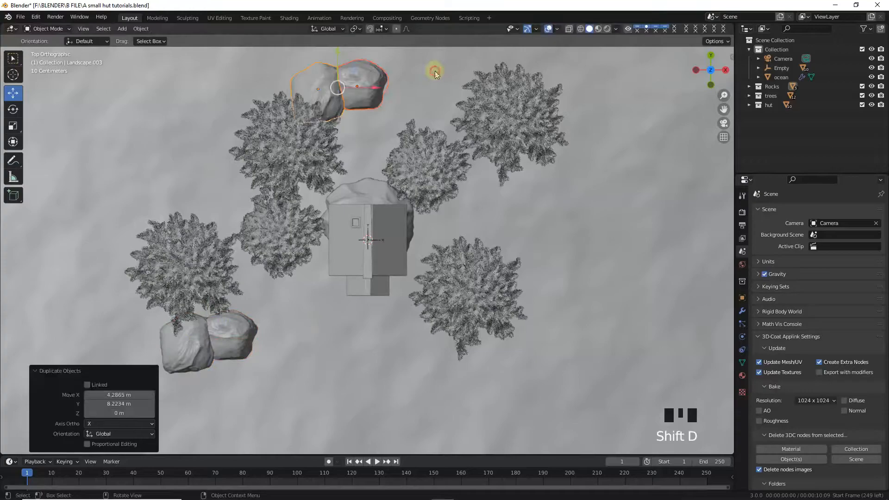
key(s)
click(439, 86)
key(r)
click(433, 129)
Step: Move the rock out from under the hut to its front left and scale it down to a small stone
click(384, 197)
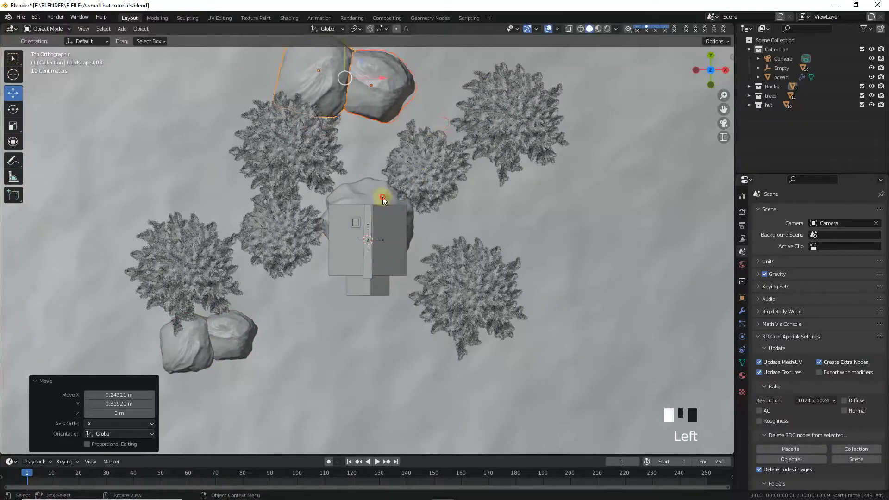
key(g)
click(383, 307)
key(s)
click(330, 319)
drag(309, 297, 309, 273)
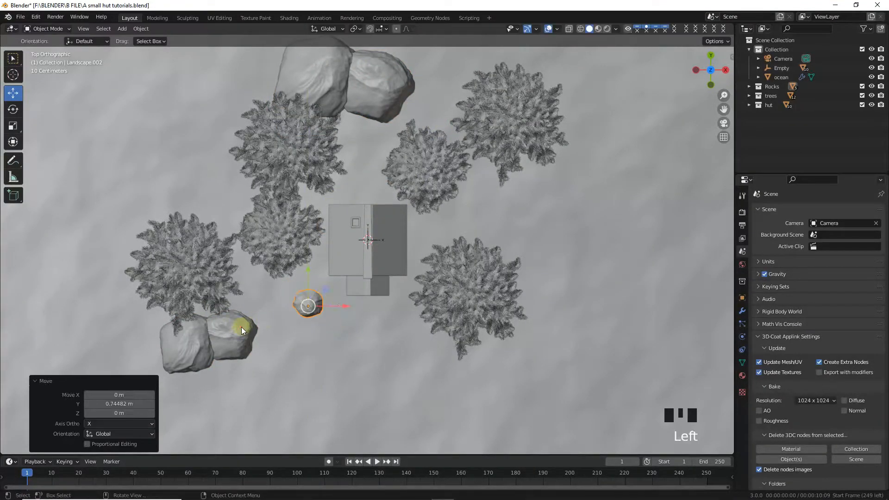
Step: Duplicate one front-left rock beside the small stone, scale it down to match and rotate it 56°
click(239, 328)
key(shift+d)
click(335, 298)
key(s)
click(315, 315)
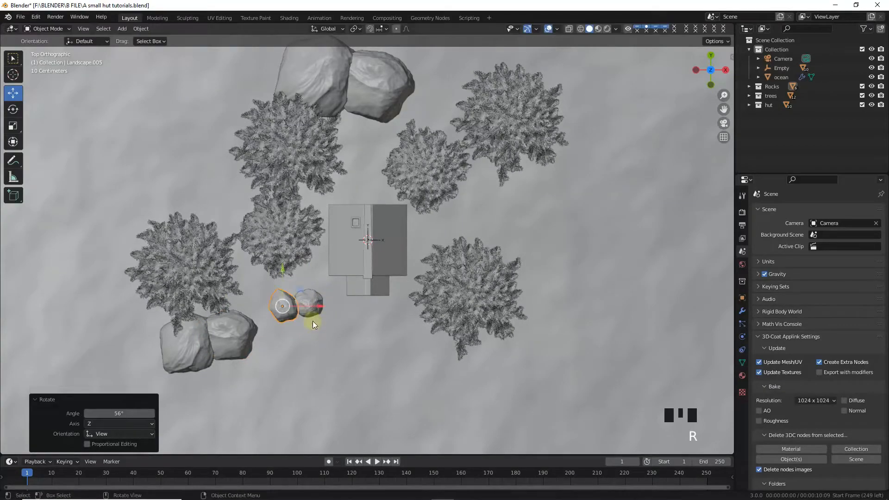
Step: Scale the two small stones together, then adjust their placement so they sit in the ground near the hut
middle_drag(312, 321, 300, 340)
shift+click(300, 340)
key(s)
click(351, 343)
drag(310, 307, 311, 318)
drag(292, 336, 275, 325)
drag(321, 334, 318, 337)
Step: Preview the camera view in rendered shading and enable Ambient Occlusion, Bloom and Screen Space Reflections
key(KP_0)
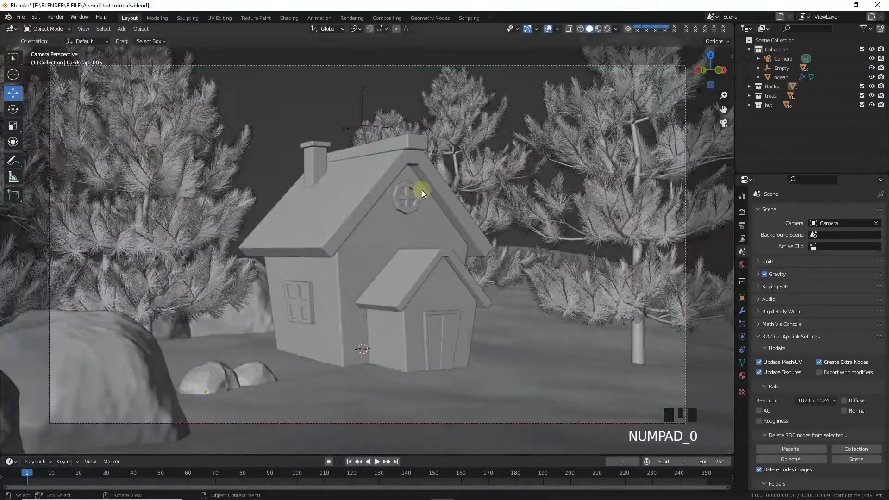
click(607, 28)
click(743, 212)
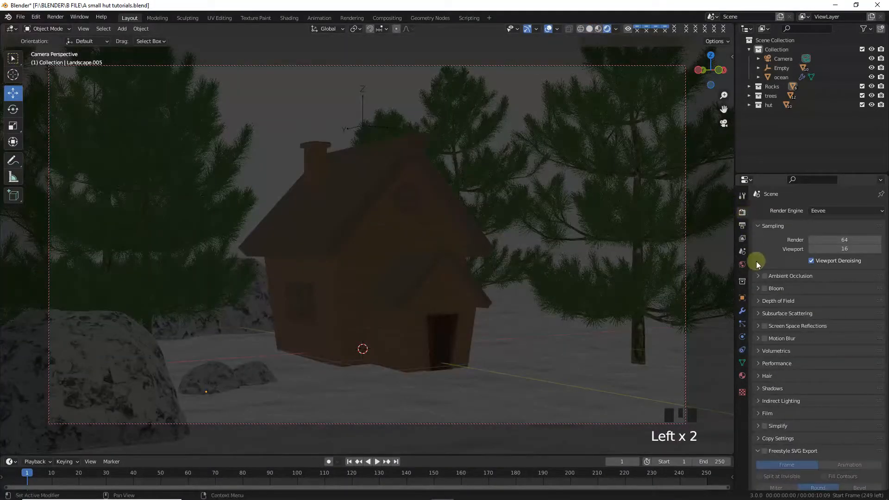
click(765, 276)
click(766, 289)
click(764, 326)
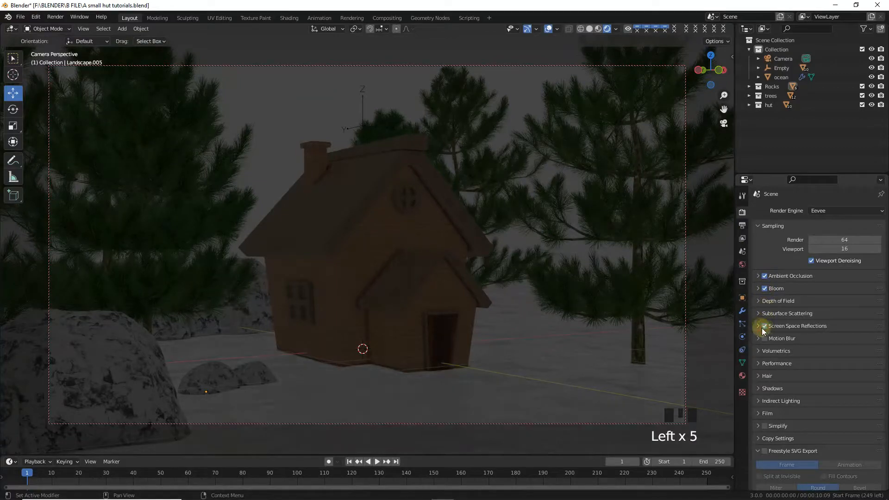
Step: Enable Refraction for the screen space reflections and set the shadow cube size to 1024 px
click(759, 327)
click(809, 340)
click(758, 326)
click(762, 389)
click(818, 403)
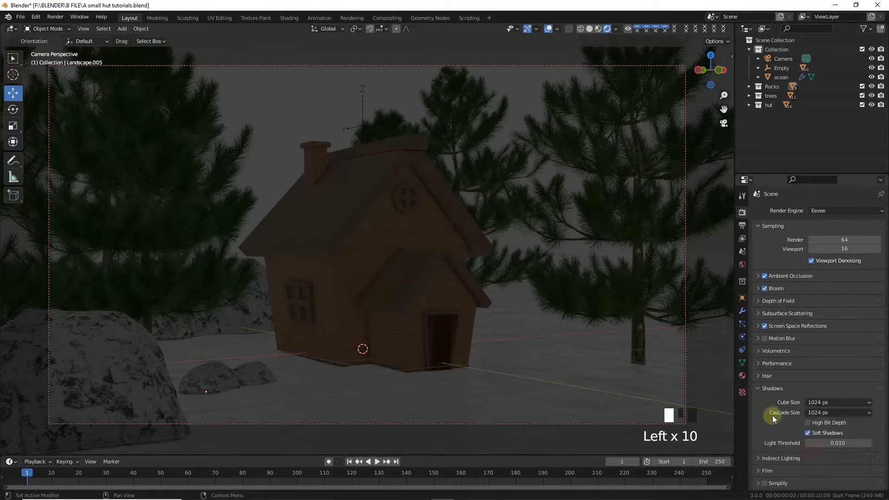
click(758, 389)
Step: Add an area light and raise it along Z high above the hut
key(KP_0)
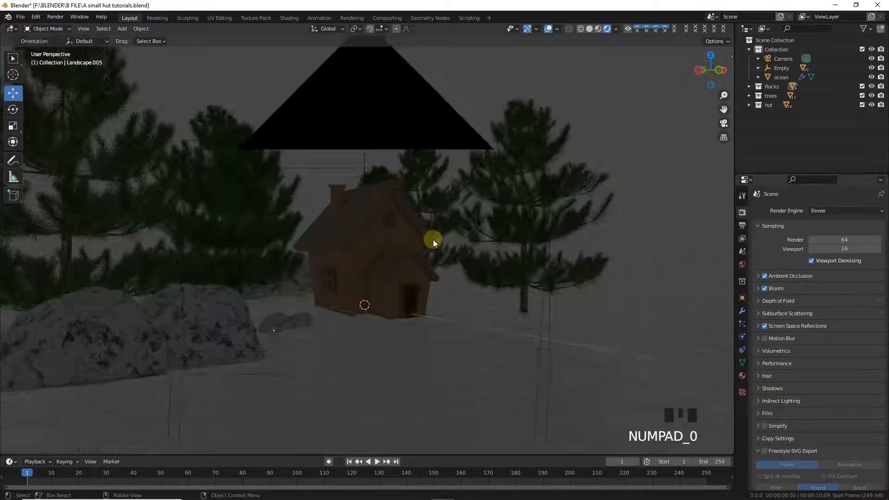
key(shift+a)
mouse_move(369, 219)
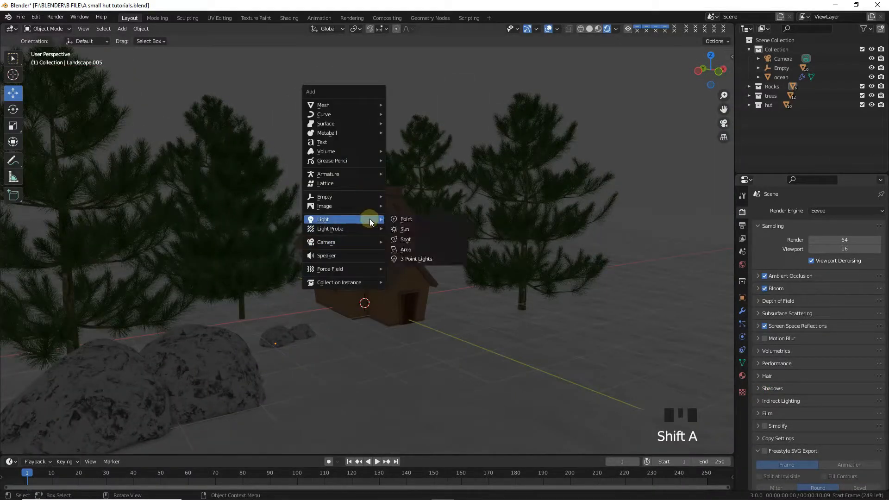
click(415, 248)
key(KP_1)
click(369, 271)
drag(369, 272, 387, 111)
Step: Move the area light to the hut's front right, about 4.8 m in X and -3.7 m in Y, and aim it at the hut
key(KP_7)
key(g)
click(594, 358)
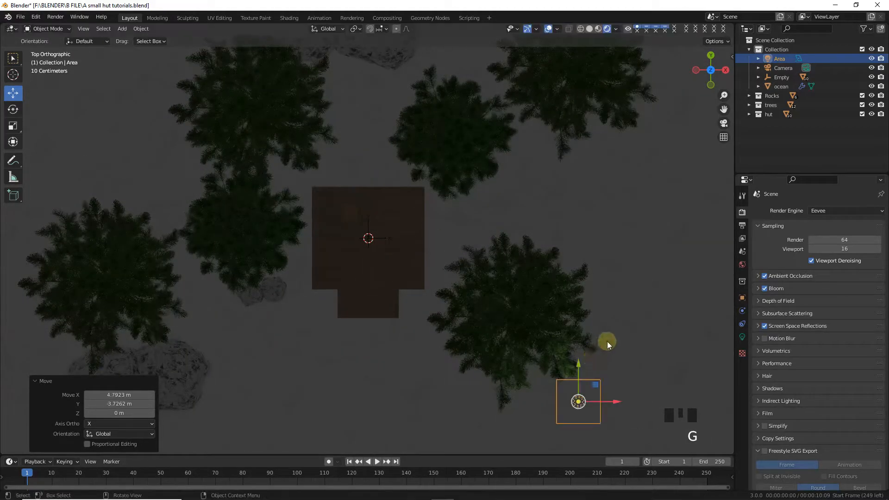
middle_drag(607, 341, 703, 194)
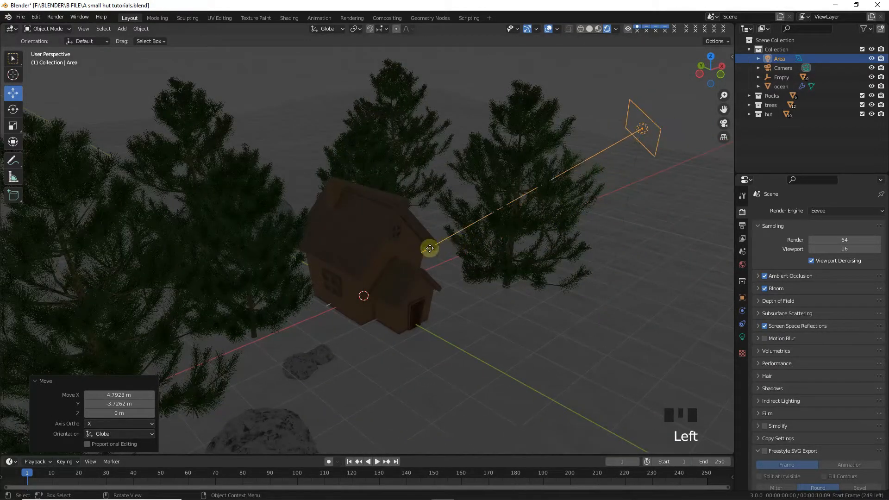
middle_drag(513, 235, 621, 358)
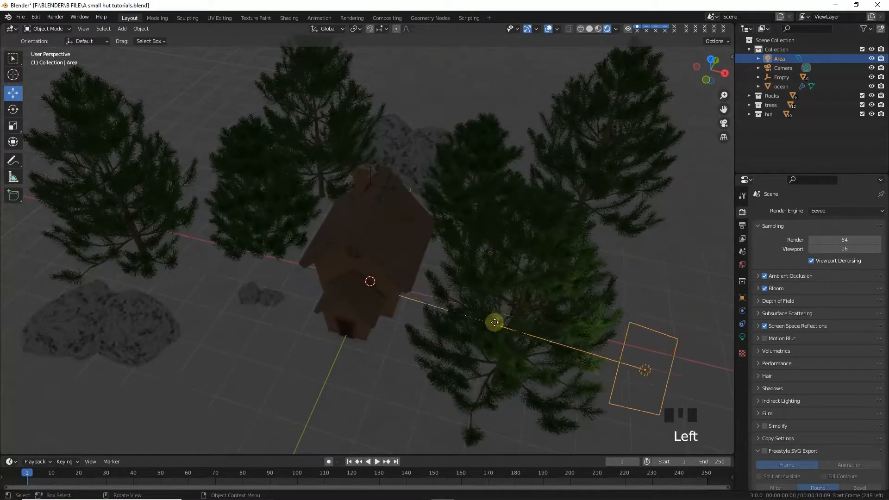
middle_drag(543, 304, 738, 337)
Step: Set the area light's power to 1000 W and tint its colour pale blue (H 0.521, S 0.227)
click(743, 337)
key(KP_0)
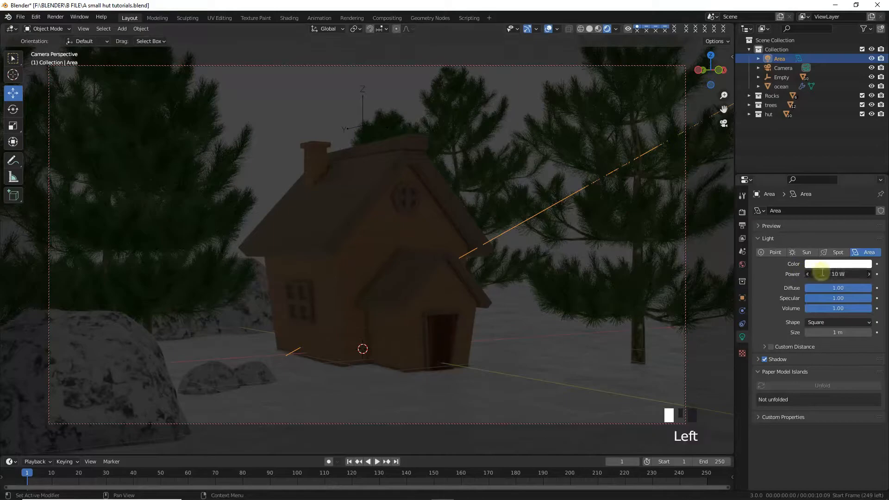
click(790, 289)
click(834, 264)
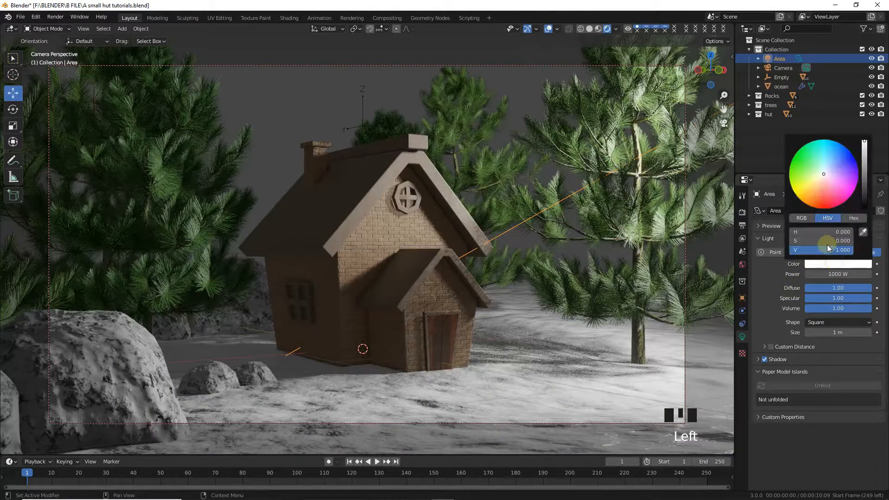
drag(825, 170, 824, 171)
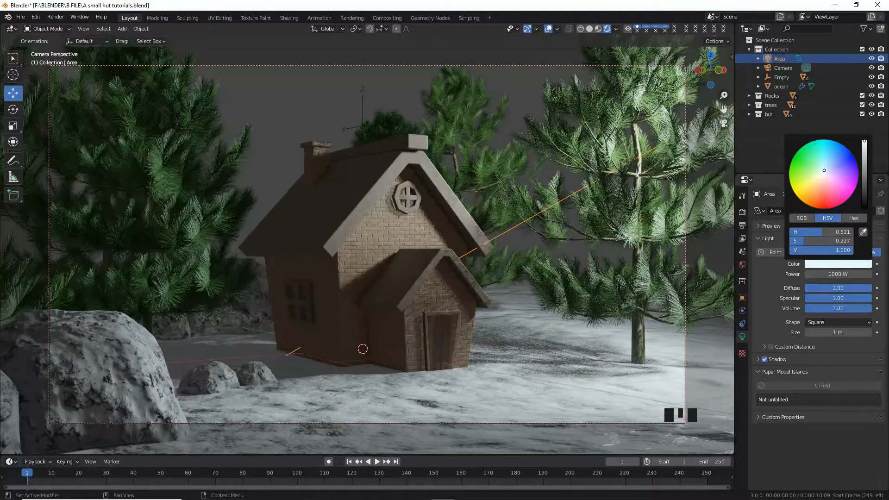
click(752, 274)
Step: Give the world a Principled Volume with a density of 0.04 to fill the scene with fog
click(742, 265)
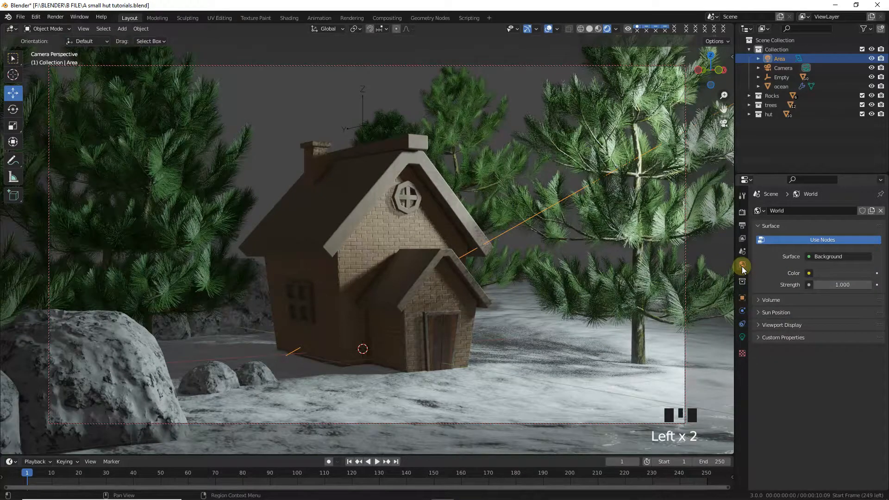
click(774, 301)
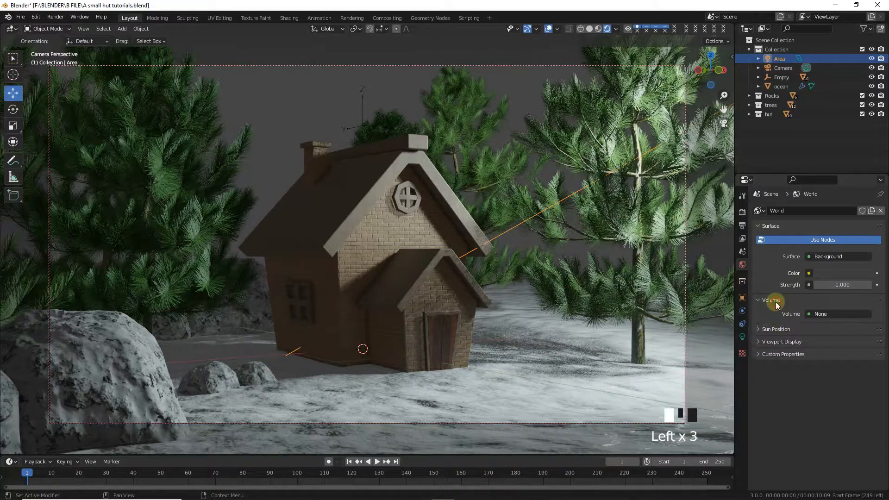
click(818, 316)
click(825, 212)
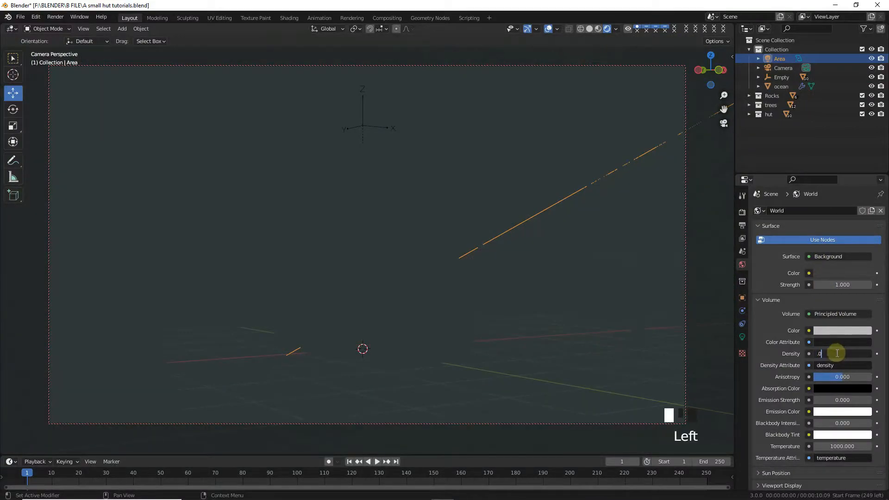
key(Return)
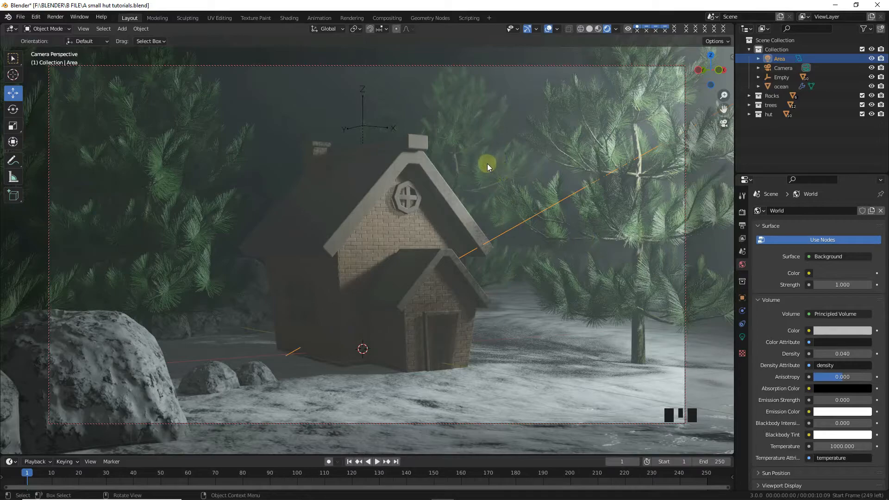
Step: Set the roughness of the hut's roof material to 0.4
click(380, 185)
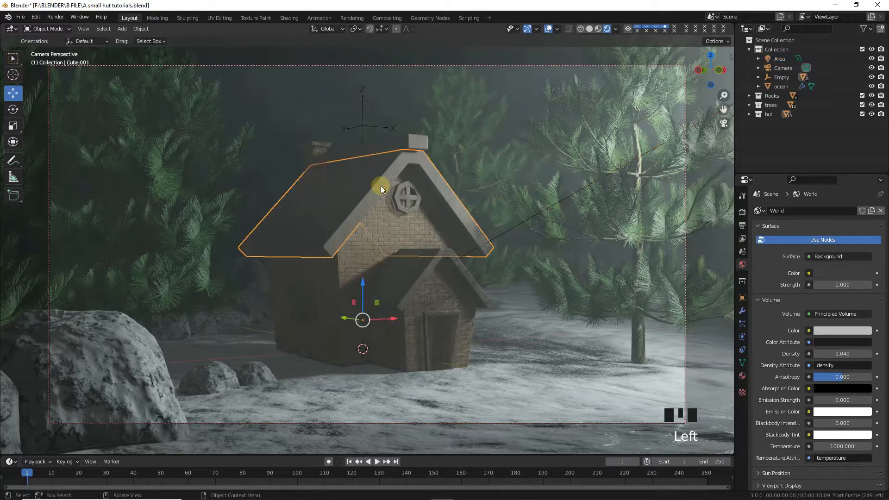
click(743, 376)
scroll(773, 384, down, 8)
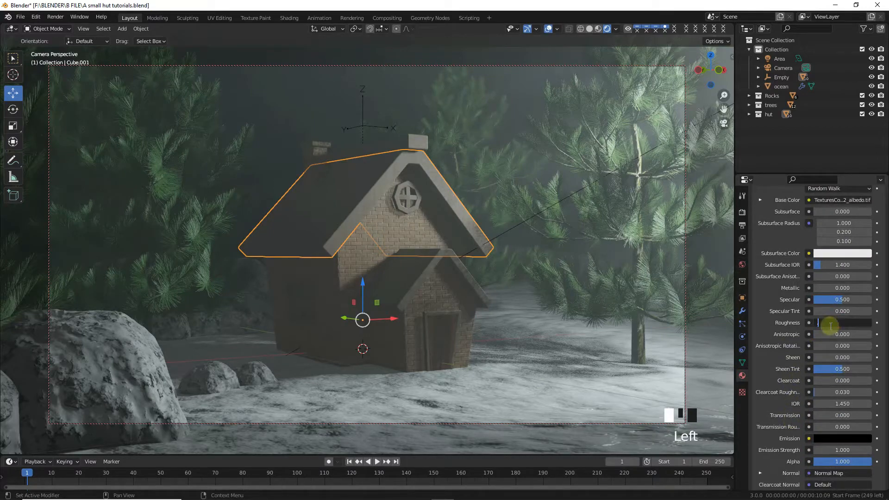
click(497, 284)
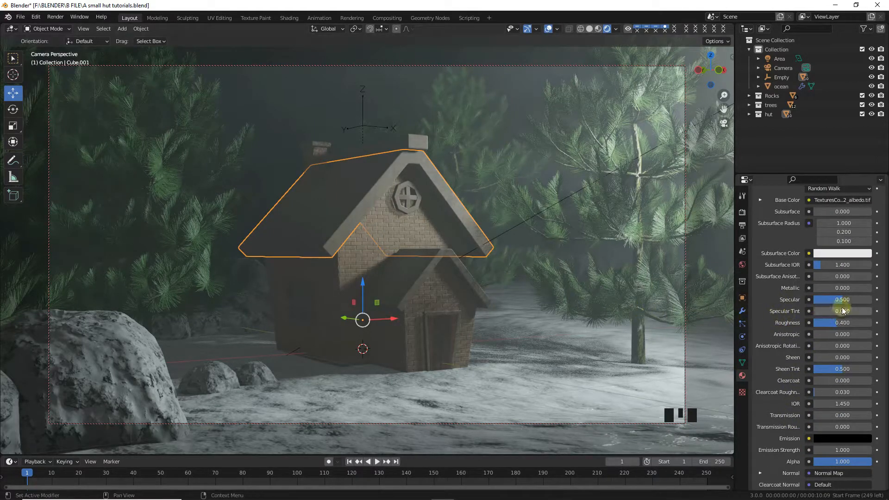
Step: Lower the brick wall material's roughness to 0.3 and further to 0.2, and set the door material's roughness to 0.4
click(403, 242)
scroll(822, 385, down, 4)
scroll(822, 384, down, 5)
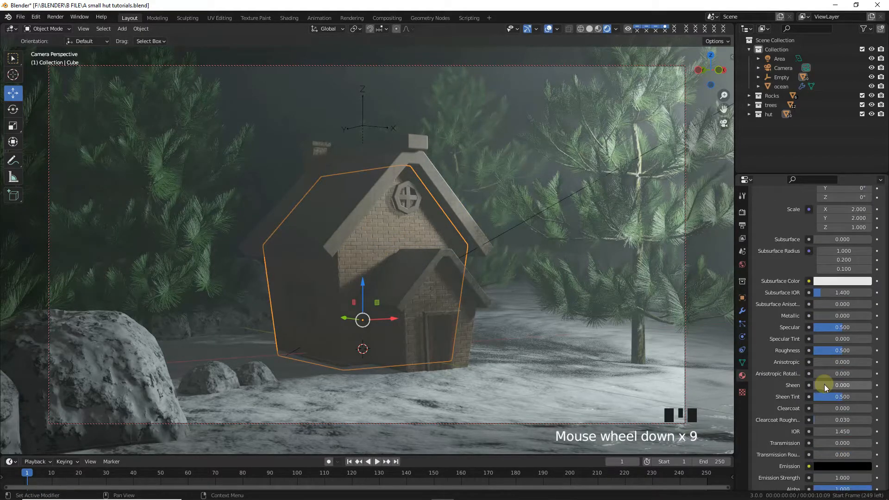
click(842, 350)
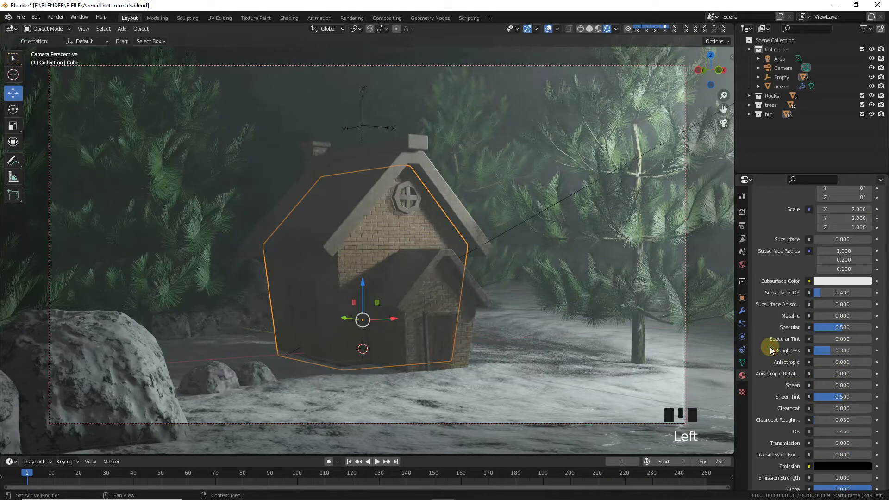
text(0.2)
click(662, 327)
click(435, 318)
scroll(805, 290, up, 6)
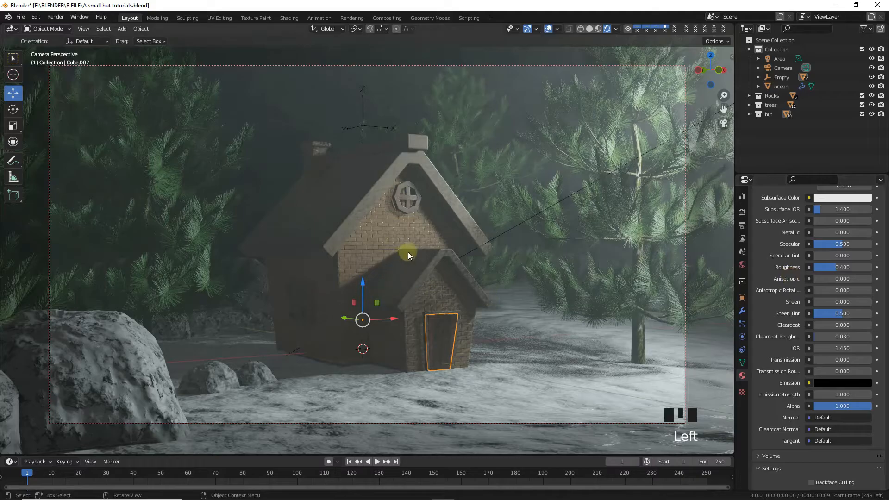
Step: Assign a new material named Emission, in a second slot, to the four pane faces of the hut's side window
key(KP_8)
mouse_move(410, 251)
middle_down()
mouse_move(421, 256)
mouse_move(438, 238)
mouse_move(318, 223)
mouse_move(416, 320)
middle_up()
scroll(394, 248, up, 3)
click(590, 29)
scroll(448, 222, up, 1)
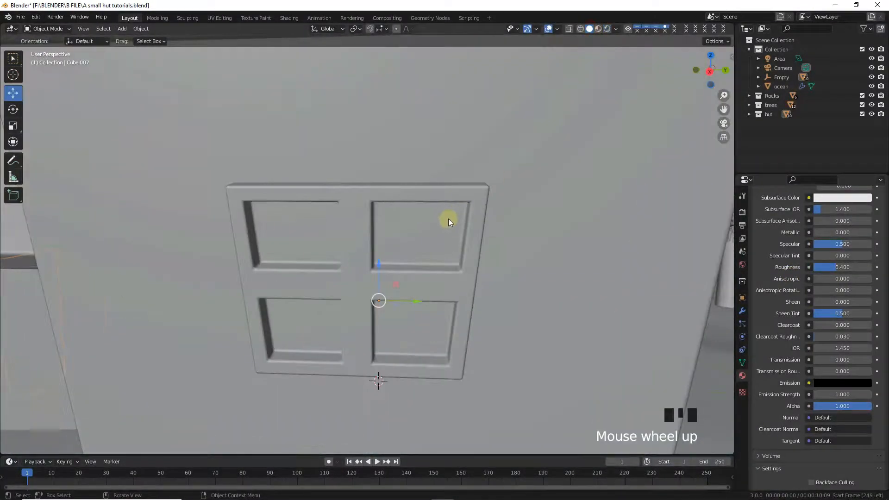
key(Tab)
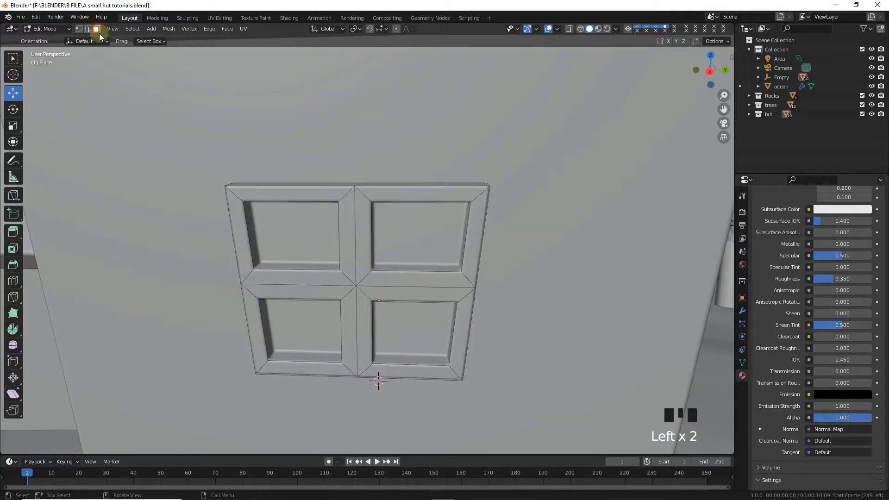
click(289, 240)
shift+click(408, 245)
shift+click(408, 325)
shift+click(318, 329)
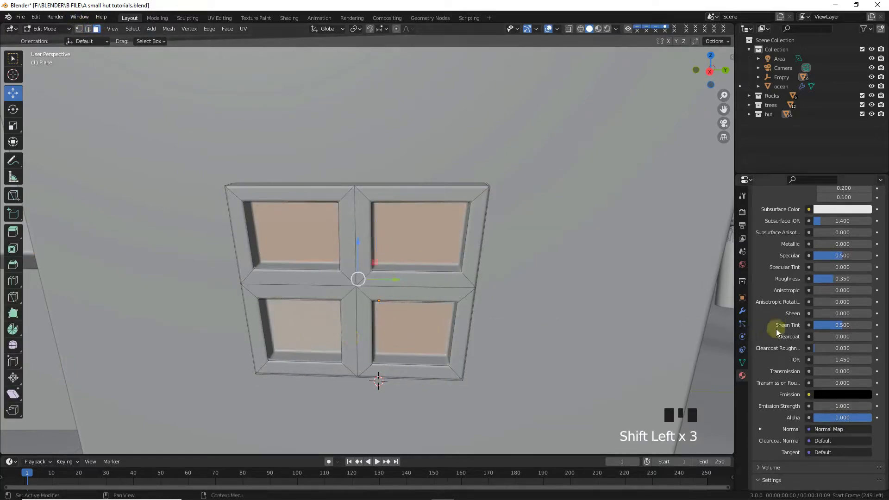
scroll(870, 297, up, 16)
click(880, 212)
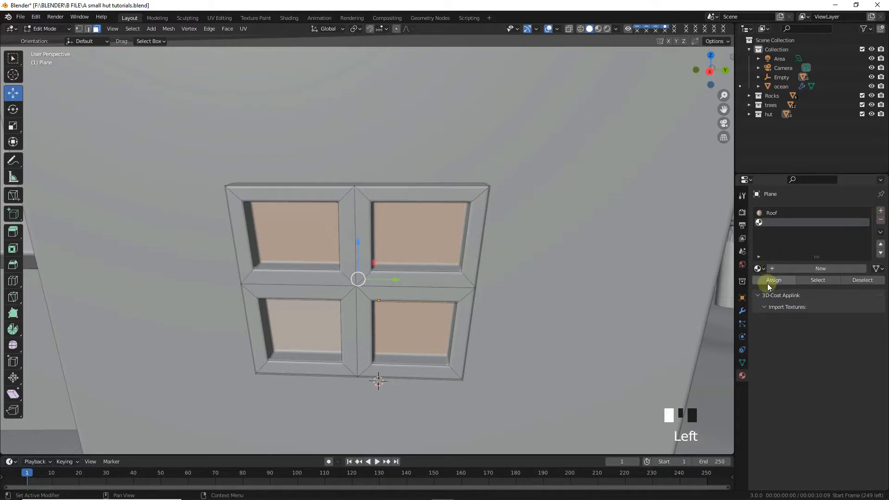
click(821, 269)
click(822, 269)
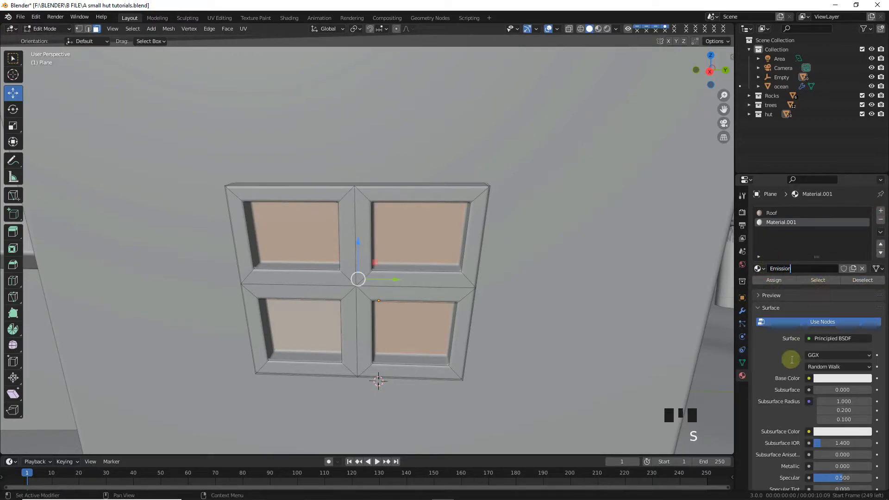
Step: Change the new material's surface to an Emission shader with a pale yellow colour and strength 2.5
click(838, 341)
click(769, 154)
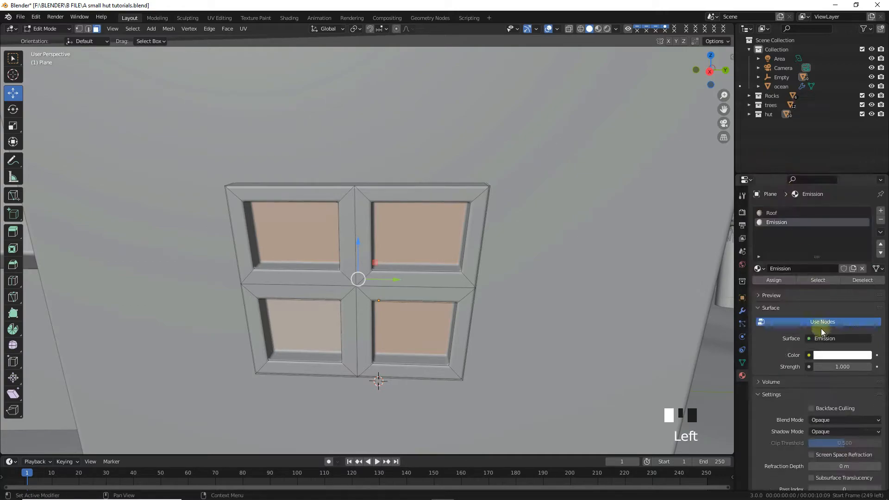
click(826, 356)
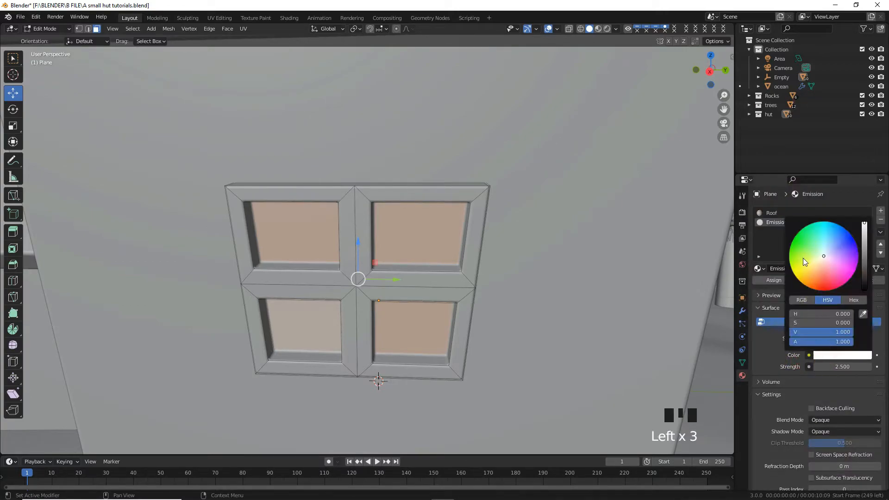
Step: Cut an edge loop around the inside of the round gable window's frame and fill it with a face
middle_drag(376, 291, 398, 292)
scroll(398, 291, up, 3)
key(Tab)
click(380, 244)
key(Tab)
middle_drag(377, 244, 235, 203)
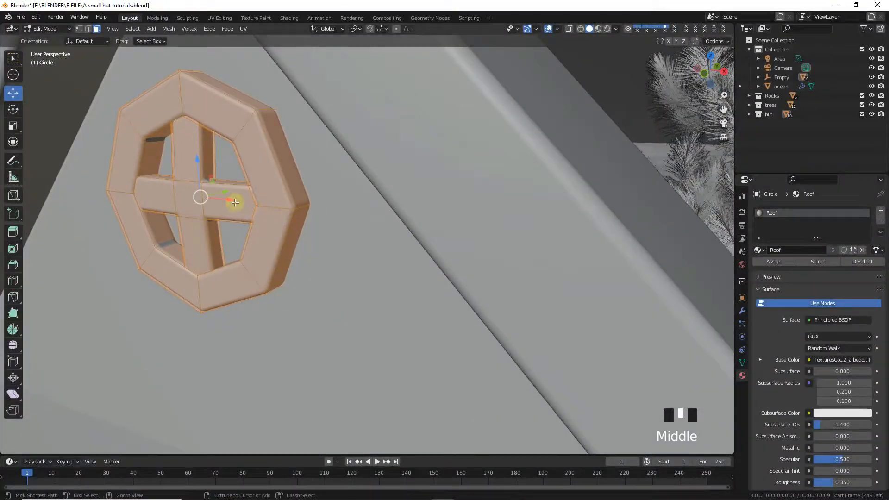
key(ctrl+r)
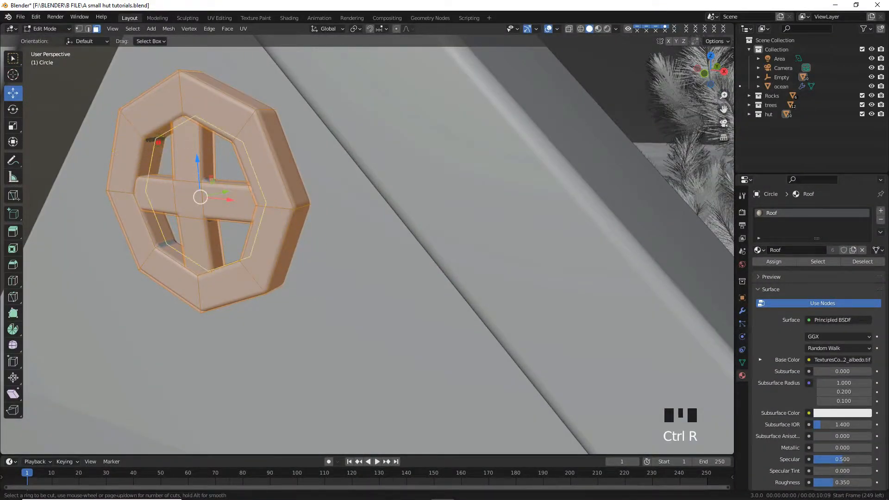
click(157, 141)
click(165, 143)
key(f)
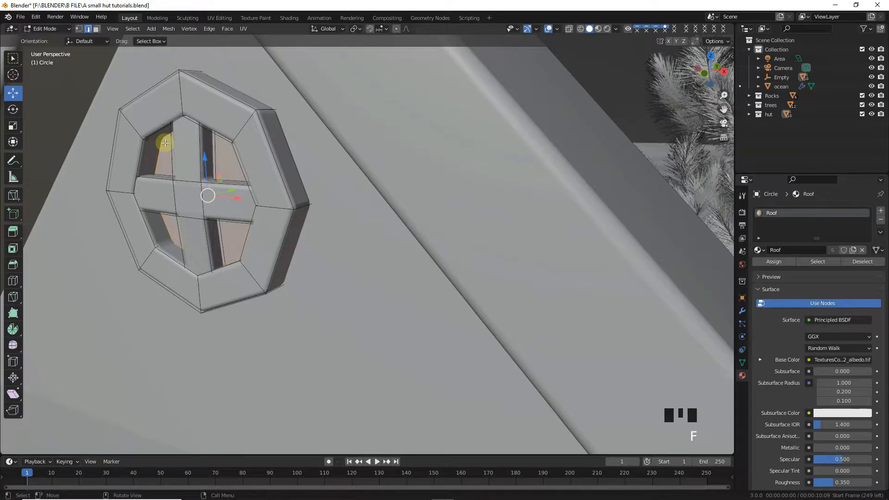
Step: Add a second material slot to the round window and assign the existing Emission material to its new pane face
click(164, 164)
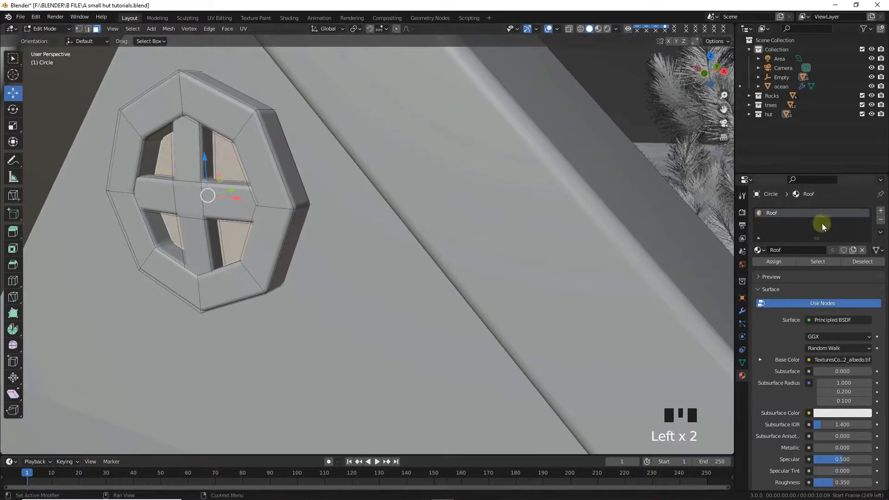
click(880, 212)
click(759, 268)
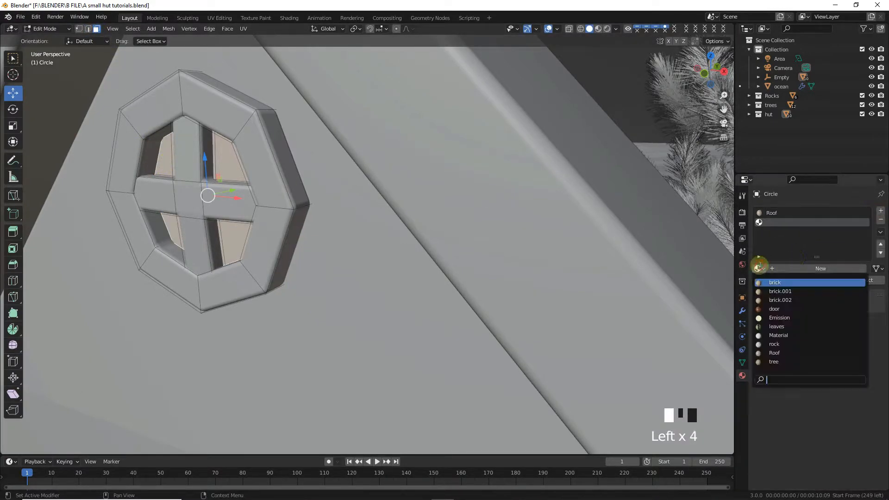
click(772, 318)
click(863, 280)
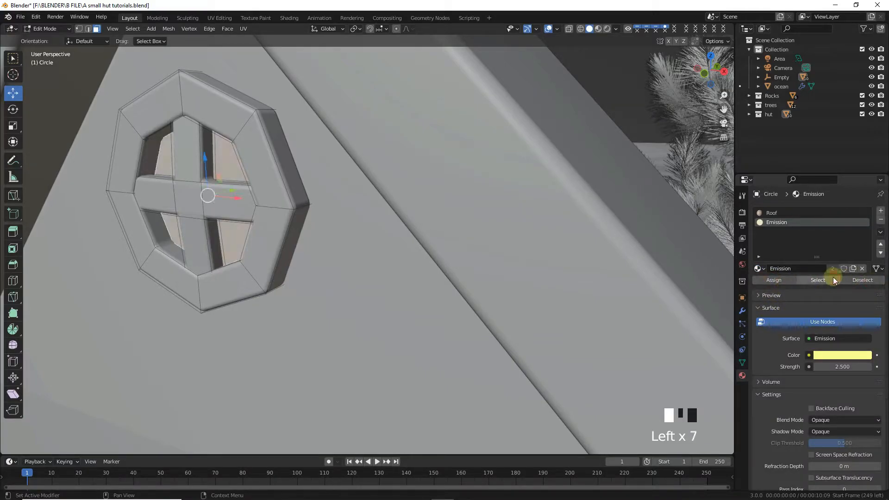
Step: Preview the camera view in rendered shading and raise the Emission material's strength to 6.2
key(Tab)
middle_drag(293, 274, 334, 274)
scroll(427, 326, down, 3)
middle_drag(427, 326, 454, 298)
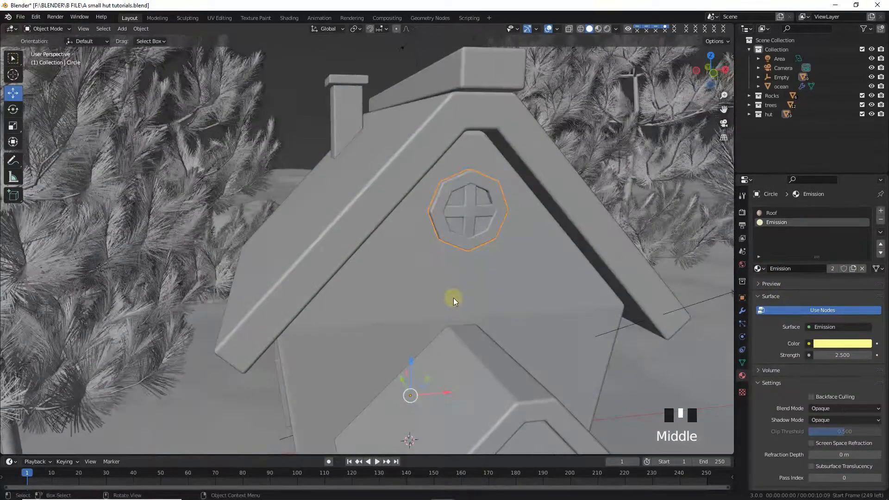
key(KP_0)
click(607, 29)
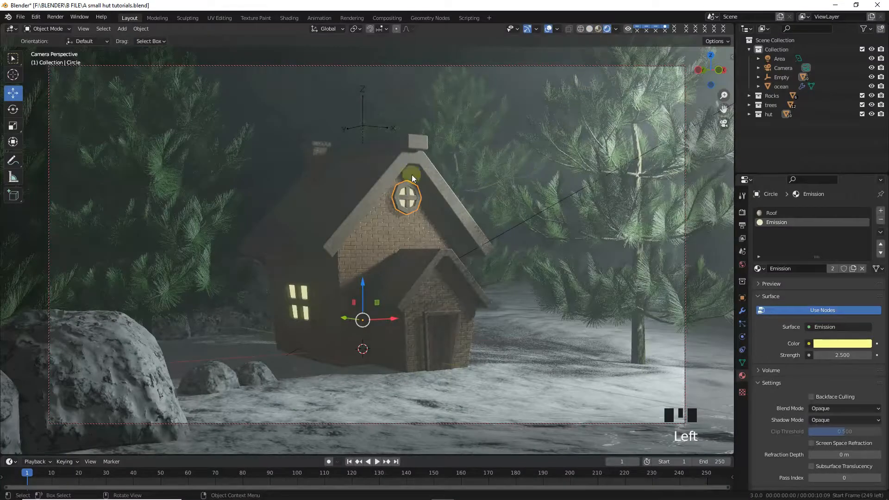
drag(836, 353, 857, 353)
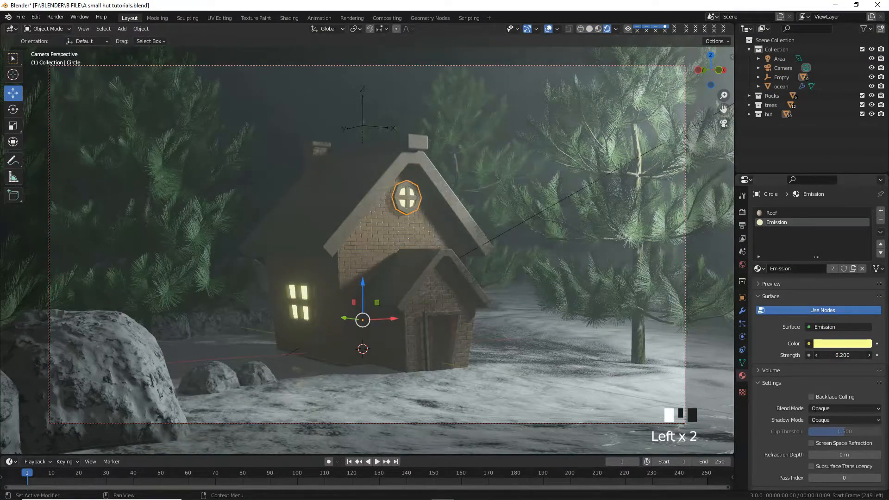
Step: Snap the 3D cursor to an upper pane face of the hut's side window
key(KP_1)
middle_drag(492, 267, 466, 270)
click(486, 271)
scroll(466, 271, up, 3)
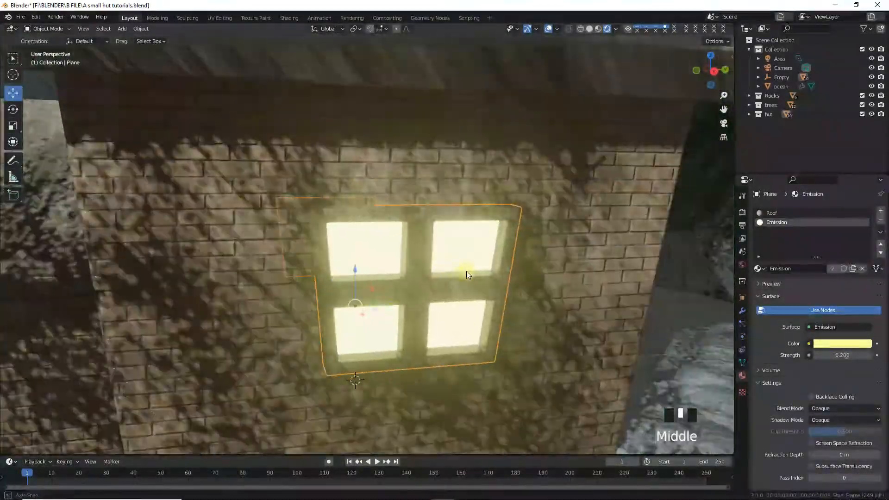
key(Tab)
click(382, 253)
key(shift+s)
click(381, 305)
key(Tab)
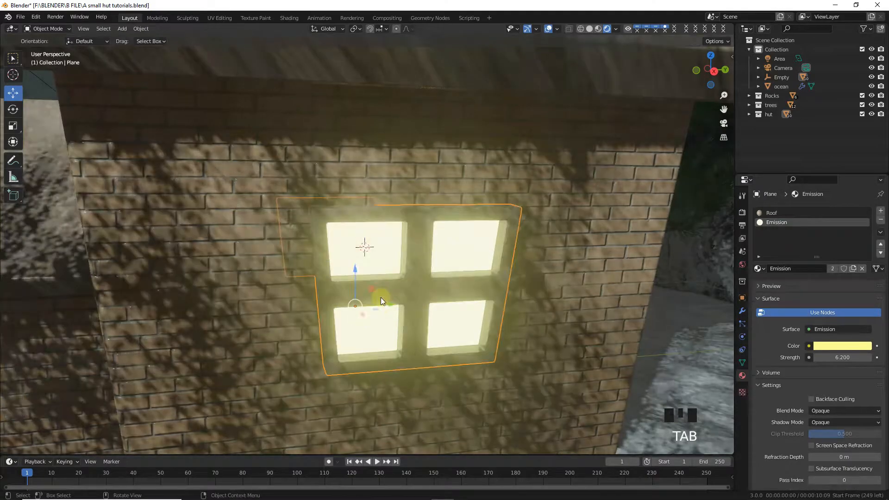
Step: Add a second area light at the 3D cursor on the side window
key(shift+a)
mouse_move(376, 263)
click(421, 293)
middle_drag(415, 286, 473, 284)
Step: In a solid-shaded top view, exclude the trees and Rocks collections and hide the ocean ground to isolate the hut
key(KP_7)
click(586, 29)
scroll(371, 250, down, 5)
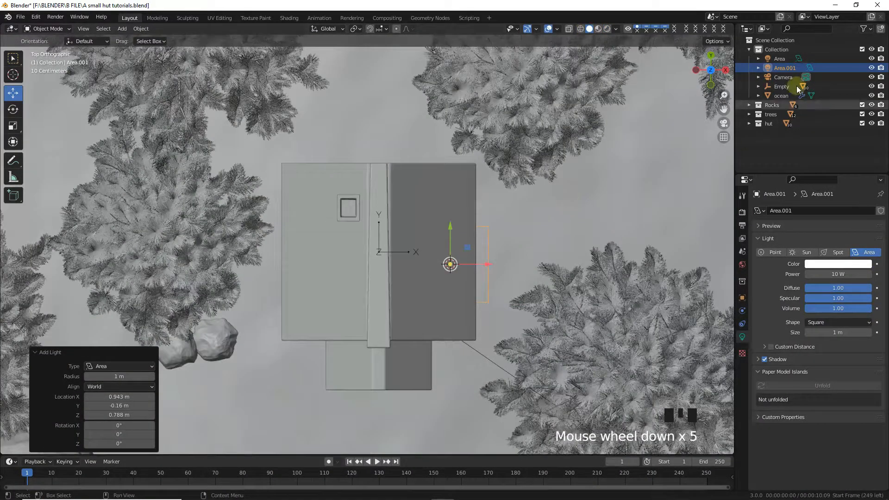
click(863, 113)
click(863, 105)
click(607, 148)
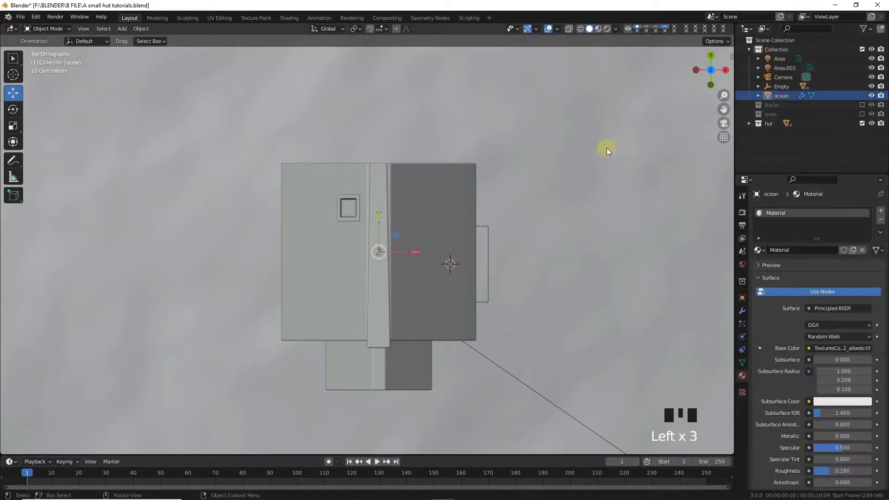
key(h)
Step: Rotate the new area light by -90° in the front view so it shines outward from the side window
click(490, 240)
key(KP_1)
scroll(513, 228, up, 3)
shift+middle_drag(513, 229, 482, 265)
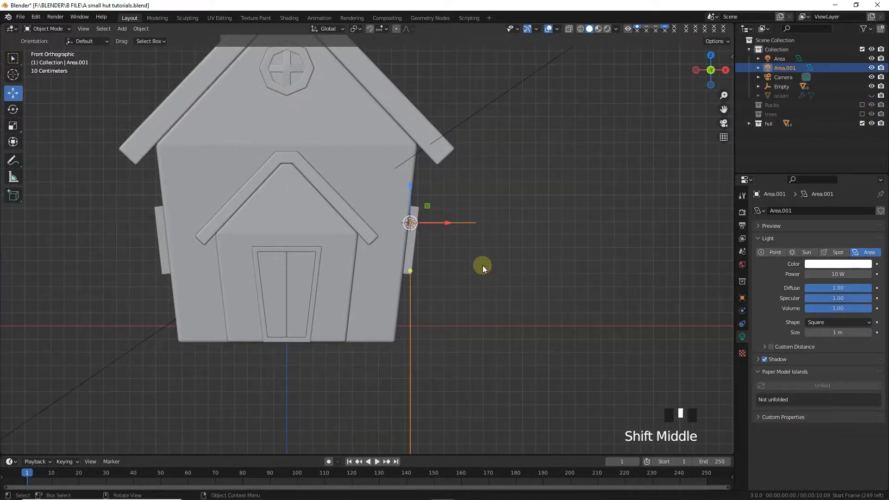
key(r)
key(Return)
scroll(497, 224, up, 3)
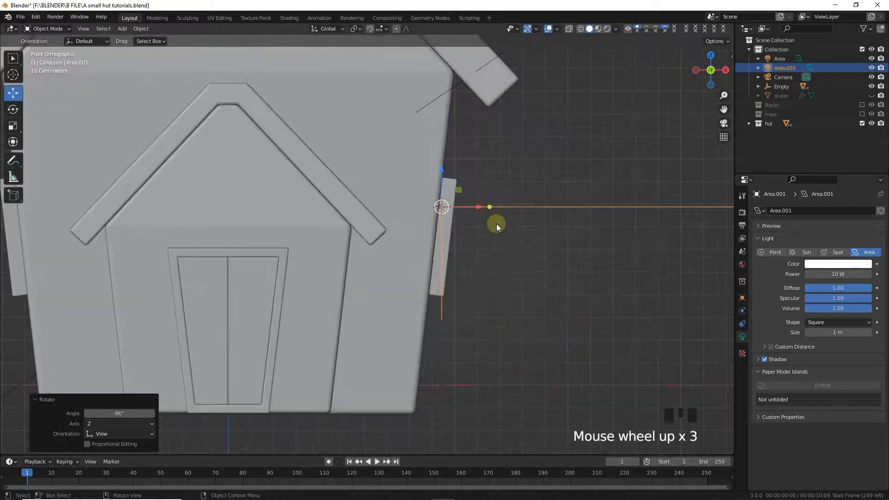
Step: Scale the new area light down to the side window's size and centre it on the four panes
shift+middle_drag(496, 224, 499, 282)
key(s)
click(508, 298)
key(KP_3)
scroll(319, 189, up, 2)
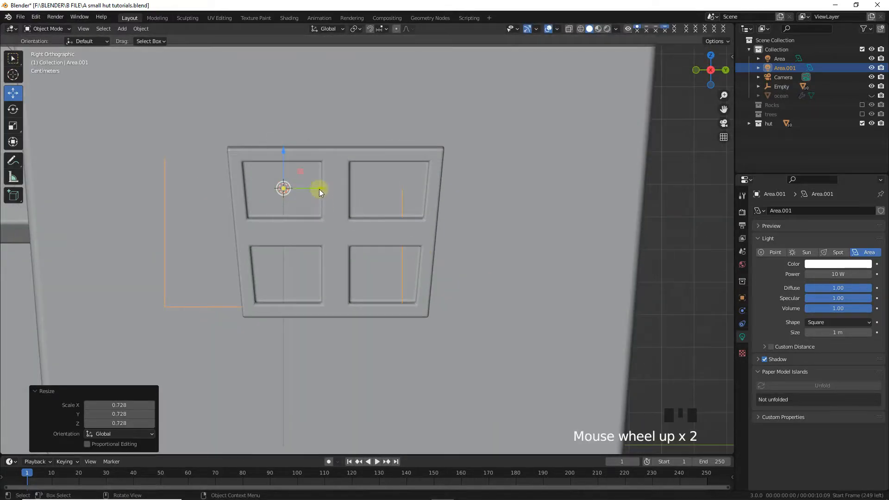
drag(319, 189, 382, 196)
key(s)
click(343, 153)
drag(343, 153, 341, 194)
Step: In the front view, tilt the area light parallel to the slanted side window and place it against the frame's outer face
key(KP_1)
drag(409, 223, 448, 222)
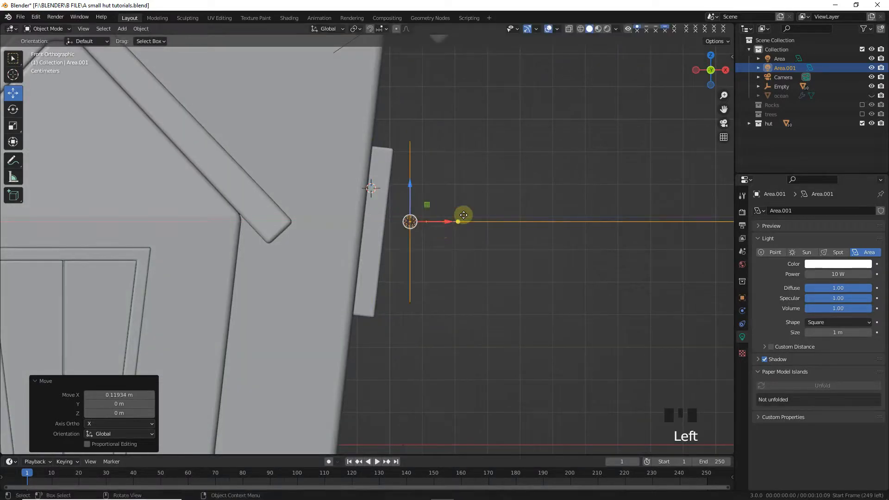
key(r)
click(479, 216)
drag(412, 191, 411, 208)
drag(438, 237, 415, 235)
key(r)
click(452, 229)
key(g)
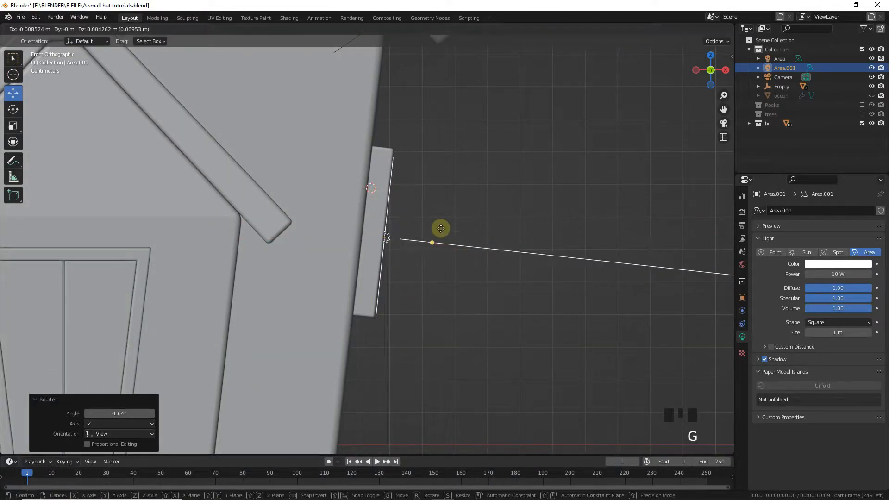
click(433, 222)
Step: Nudge the side window's area light about -0.03 m along Y
middle_drag(433, 223, 372, 233)
drag(379, 233, 368, 232)
middle_drag(368, 232, 408, 238)
scroll(417, 239, down, 3)
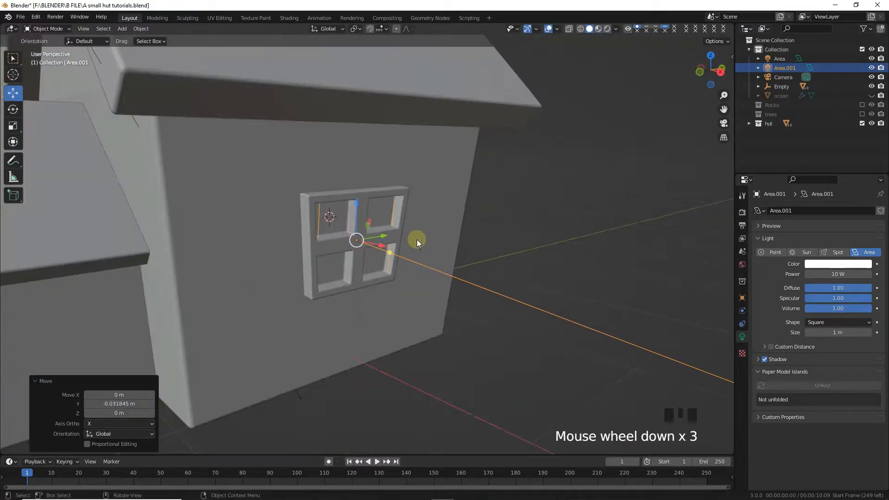
Step: Duplicate the area light about -1.92 m along X to the opposite side window and rotate the copy 180° about Z
key(KP_1)
scroll(380, 274, down, 1)
key(shift+d)
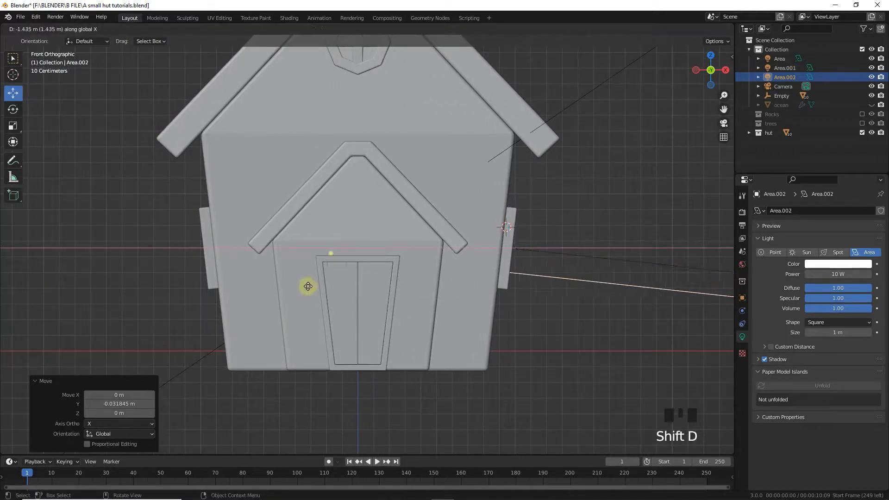
click(236, 284)
text(rz180)
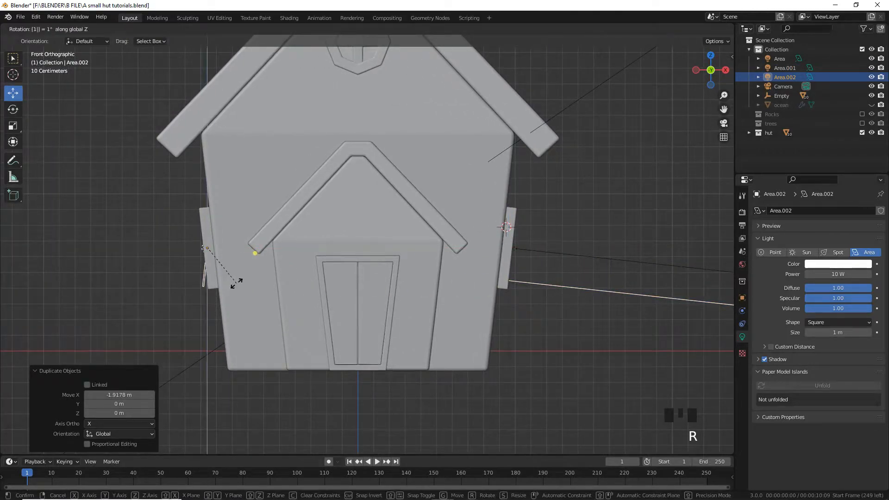
key(Return)
middle_drag(292, 219, 443, 193)
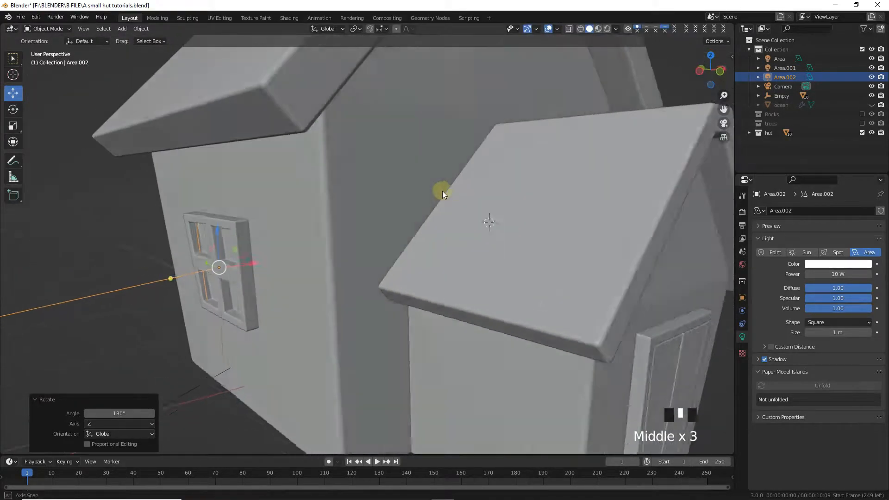
scroll(415, 176, down, 3)
Step: Duplicate the light onto the round gable window and move the copy about -1.01 m along Y to the hut's front wall
key(KP_1)
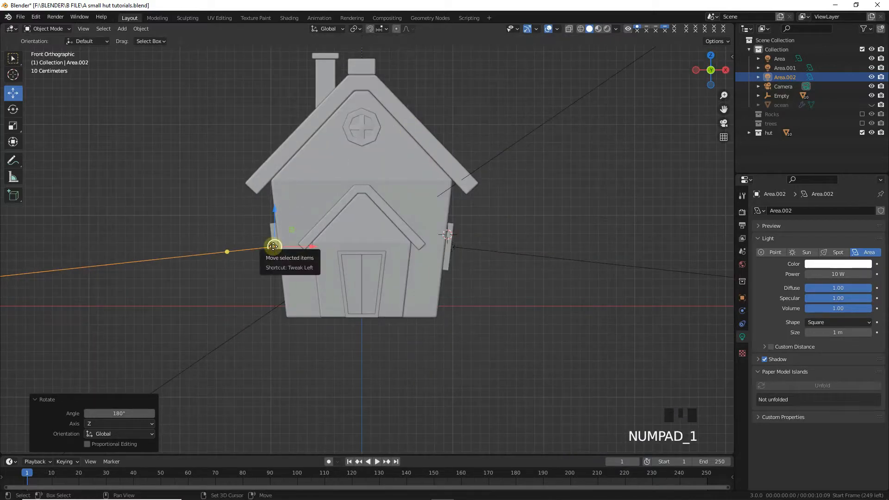
key(shift+d)
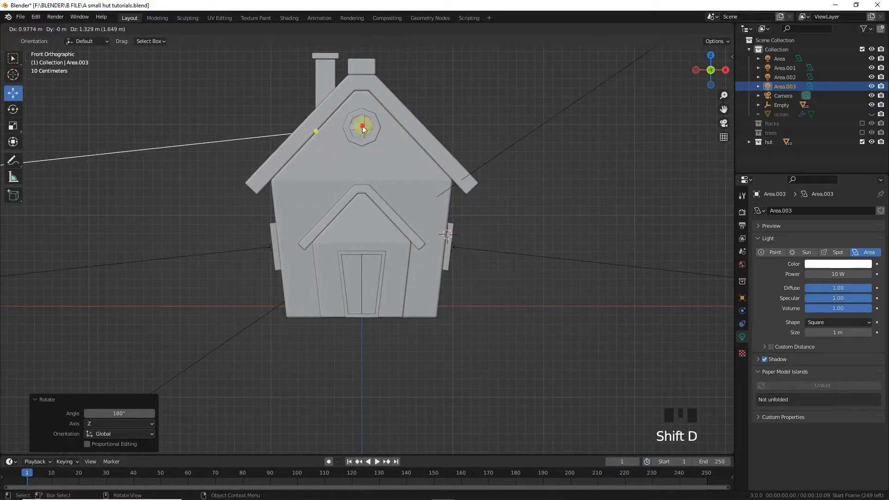
click(363, 129)
key(shift+z)
scroll(370, 132, up, 2)
shift+middle_drag(371, 132, 402, 148)
drag(414, 135, 413, 135)
key(KP_7)
drag(384, 211, 389, 329)
Step: Rotate the gable window light 90° about Z so it points out of the hut's front
key(r)
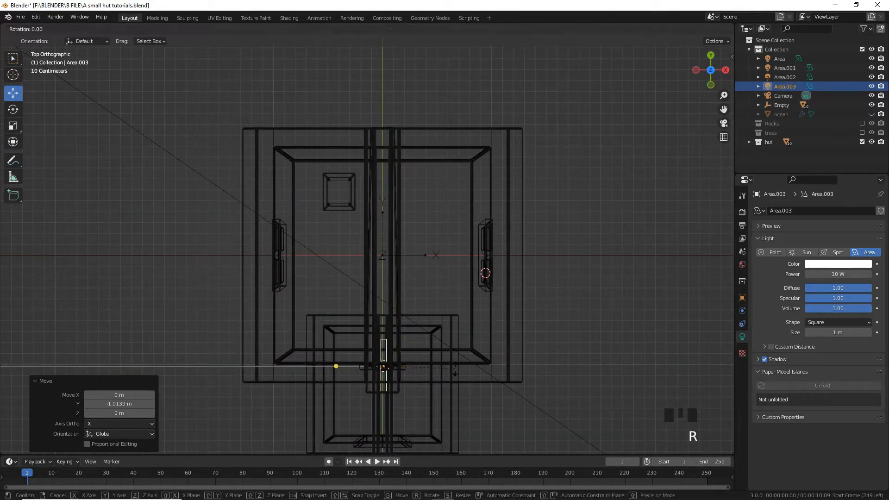
key(Return)
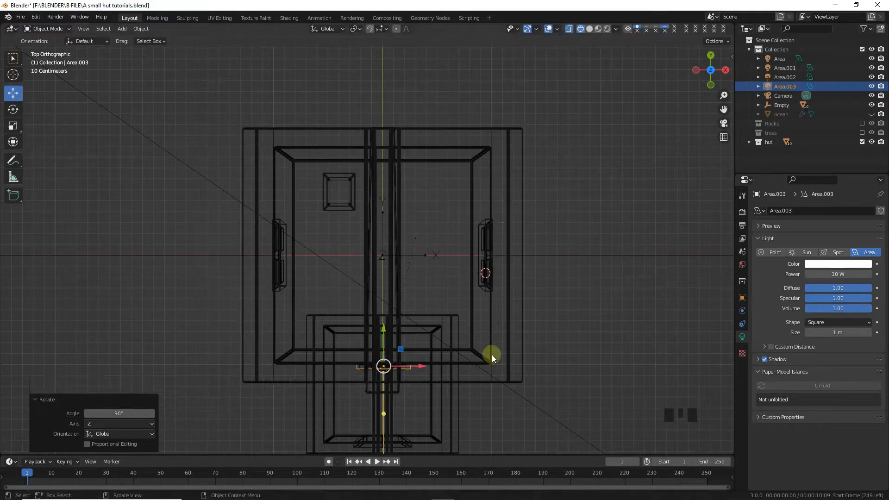
middle_drag(491, 357, 486, 270)
Step: In a solid-shaded front view, scale the gable light down to fit inside the round window
key(KP_1)
click(590, 29)
scroll(472, 197, up, 4)
mouse_move(471, 197)
shift+middle_down()
mouse_move(477, 244)
mouse_move(454, 386)
shift+middle_up()
key(s)
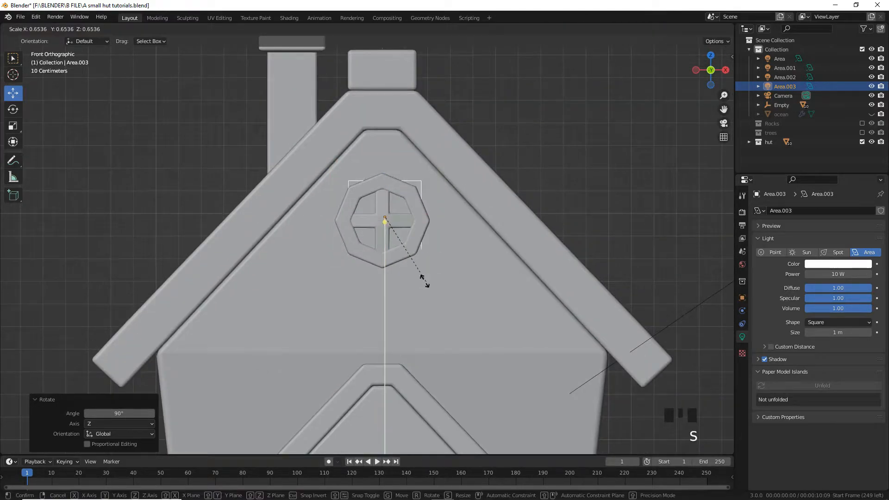
click(404, 269)
Step: Clear the gable light's rotation and rotate it -90° about X so it faces straight out
middle_drag(404, 269, 389, 239)
scroll(276, 287, down, 2)
shift+middle_drag(276, 288, 390, 255)
key(alt+r)
key(r)
key(x)
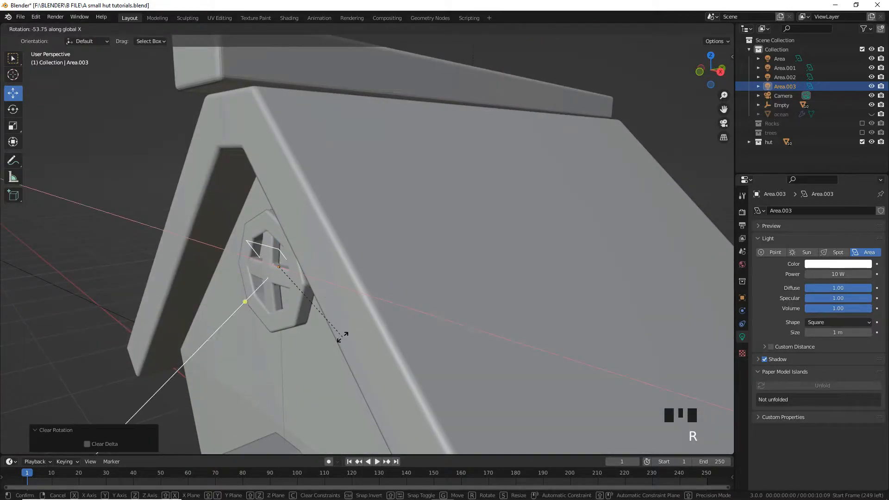
click(343, 337)
middle_drag(343, 337, 391, 294)
Step: Centre the gable light on the round window in the front view
key(KP_1)
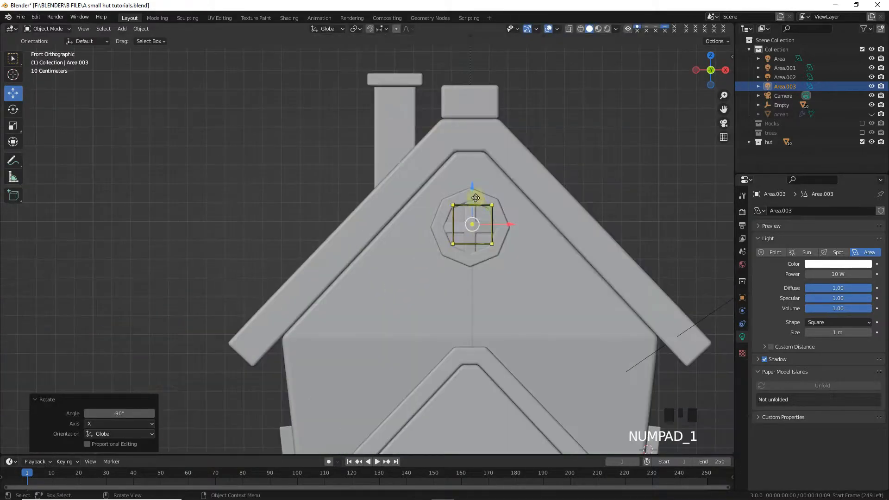
drag(472, 193, 472, 195)
drag(507, 226, 499, 226)
Step: Return to the camera view, unhide the ocean ground, re-enable the Rocks and trees collections, and switch to rendered shading
key(KP_0)
key(alt+h)
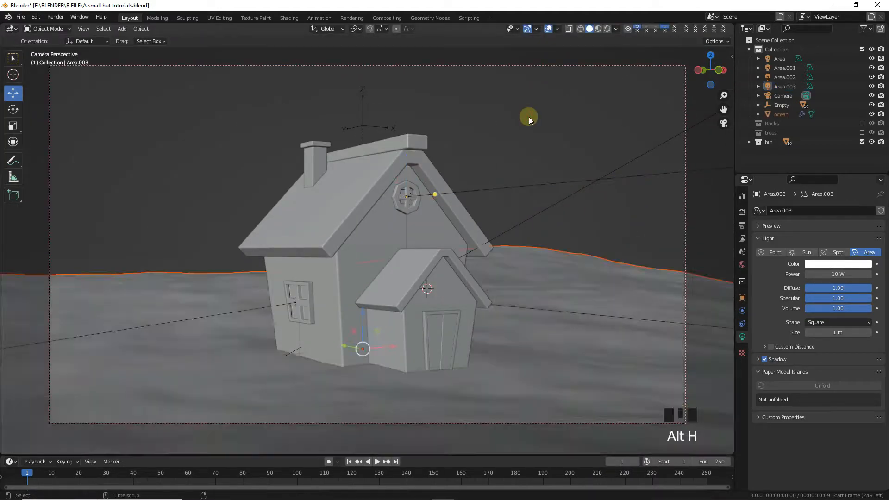
click(863, 124)
click(862, 133)
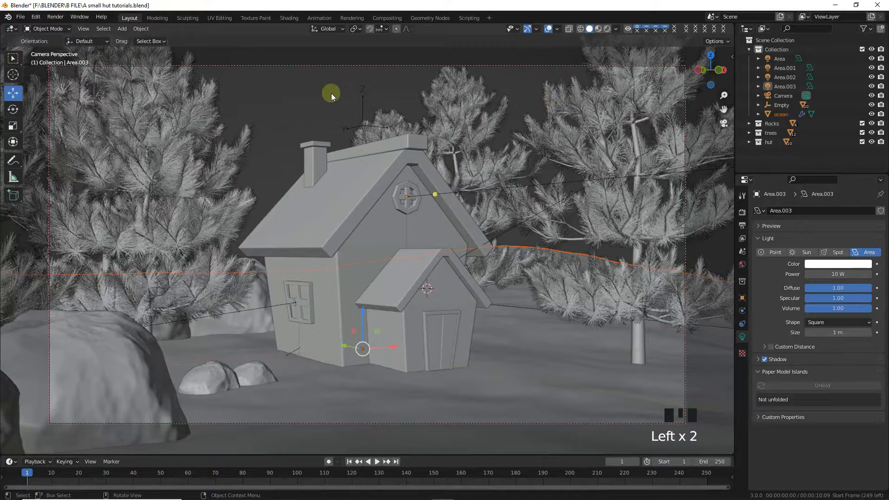
click(607, 29)
Step: Give the round gable window's area light a pale yellow colour
click(426, 195)
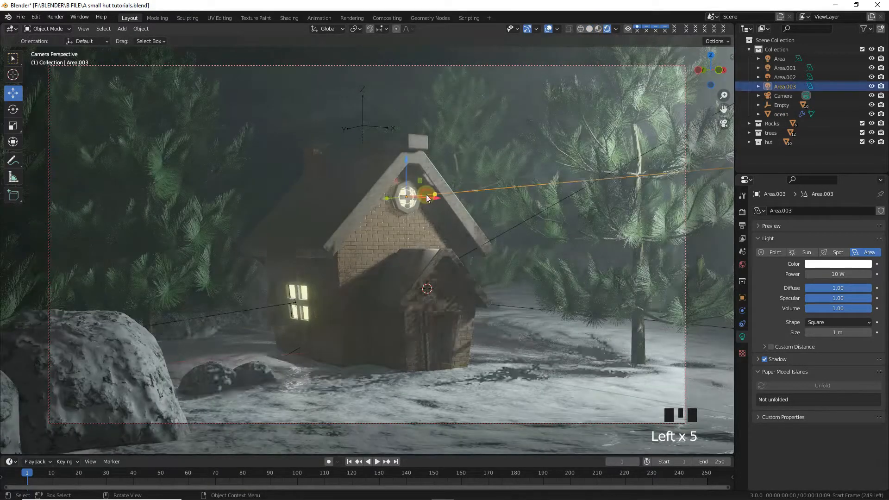
click(821, 265)
drag(800, 196, 809, 180)
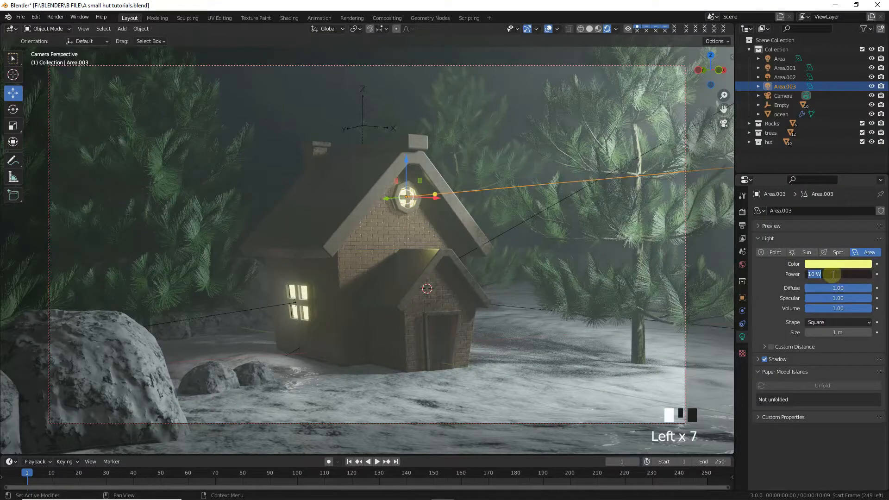
key(Return)
Step: Try a power of 100 W on the gable window light and settle on 50 W
click(818, 277)
text(100)
key(Return)
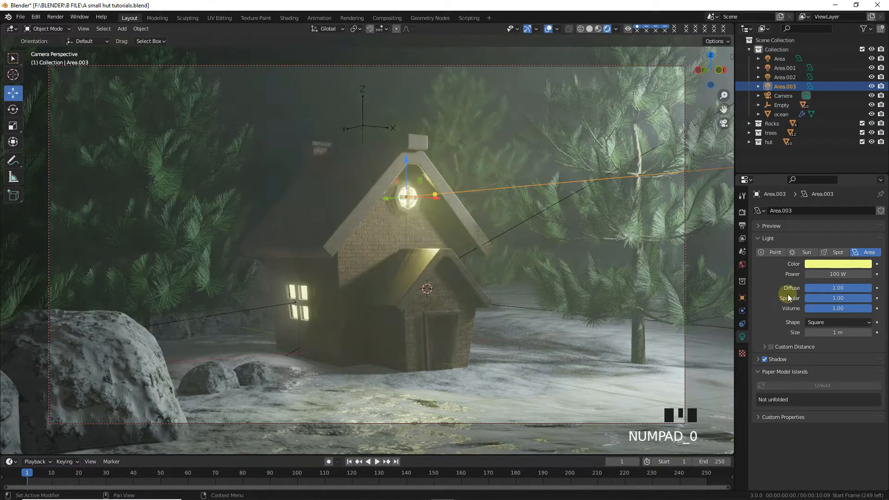
click(820, 276)
text(50)
key(Return)
Step: Tint the area light of the camera-facing side window pale yellow, with hue 0.188 and saturation 0.674
click(297, 301)
click(296, 302)
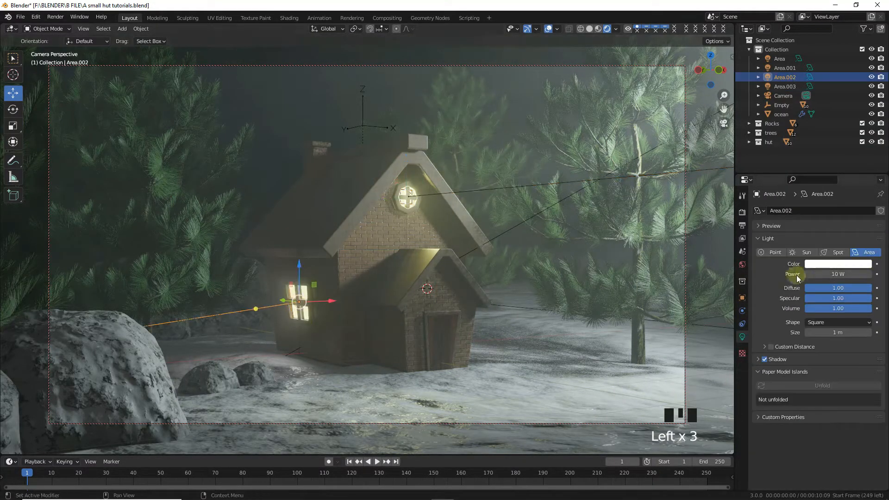
click(815, 264)
click(811, 180)
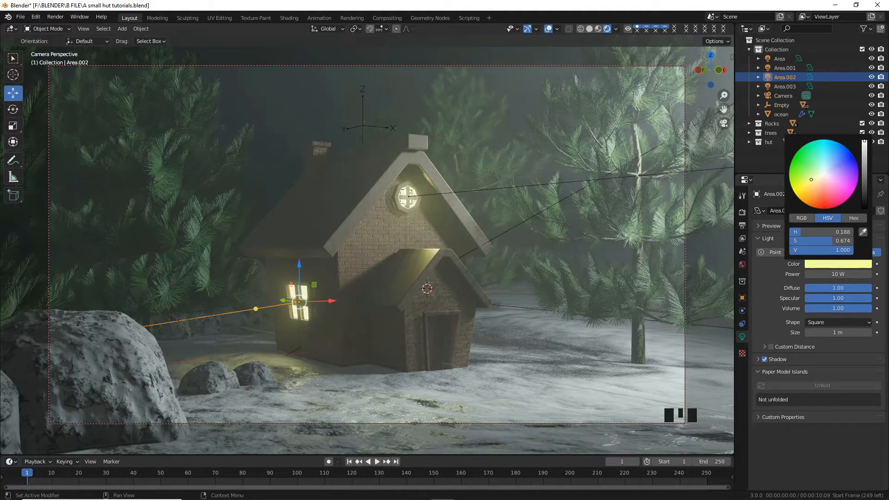
Step: Tint the area light on the hut's far side window pale yellow
key(KP_0)
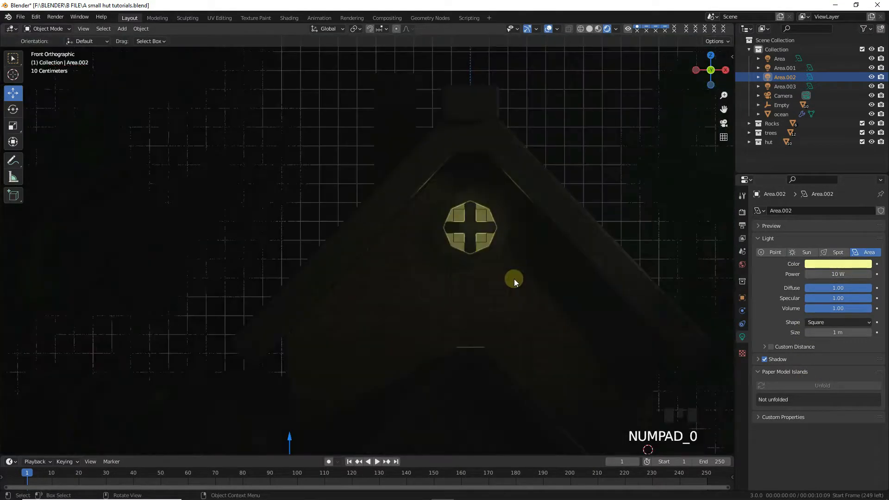
middle_drag(512, 279, 402, 288)
click(256, 293)
click(839, 264)
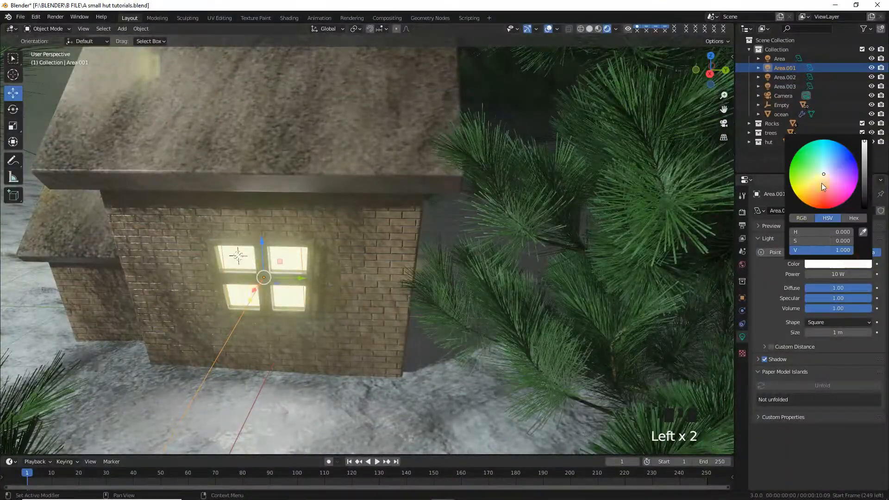
click(813, 184)
Step: Check the lighting through the camera with the viewport overlays hidden and save the file
key(KP_0)
click(292, 94)
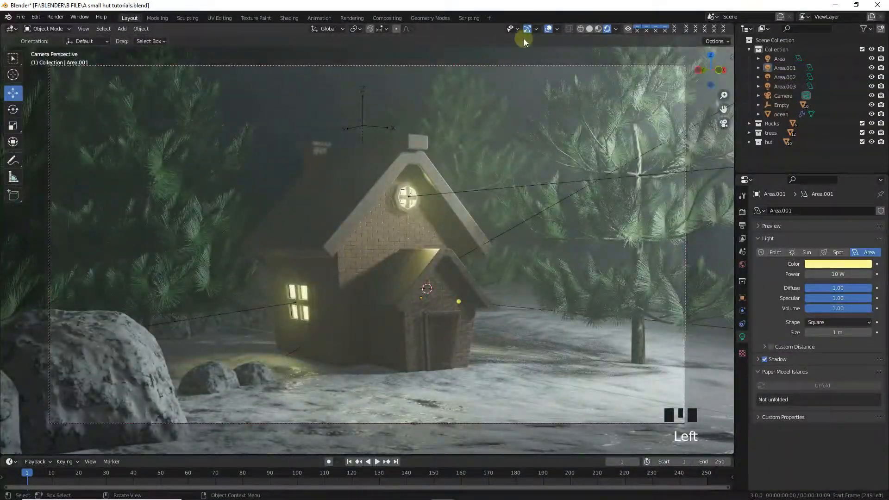
click(549, 29)
key(ctrl+s)
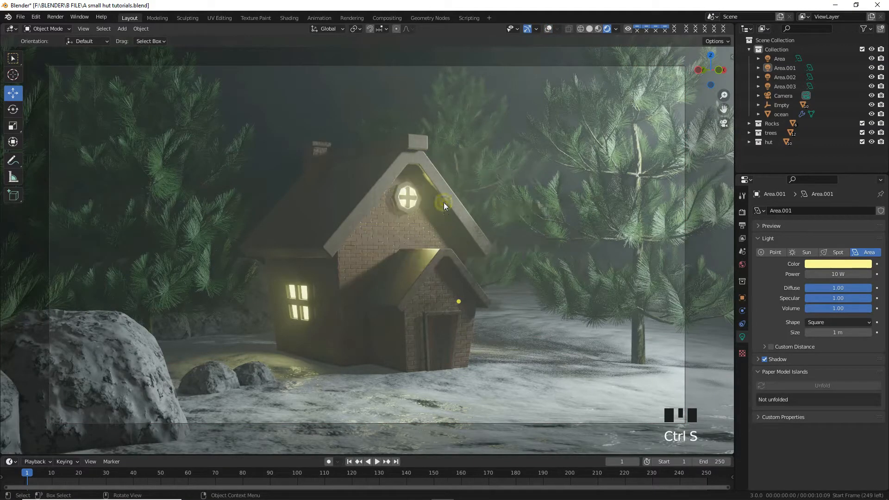
Step: Select the leaves of the tree beside the hut's front and open their material in the Shader Editor
click(621, 193)
click(549, 29)
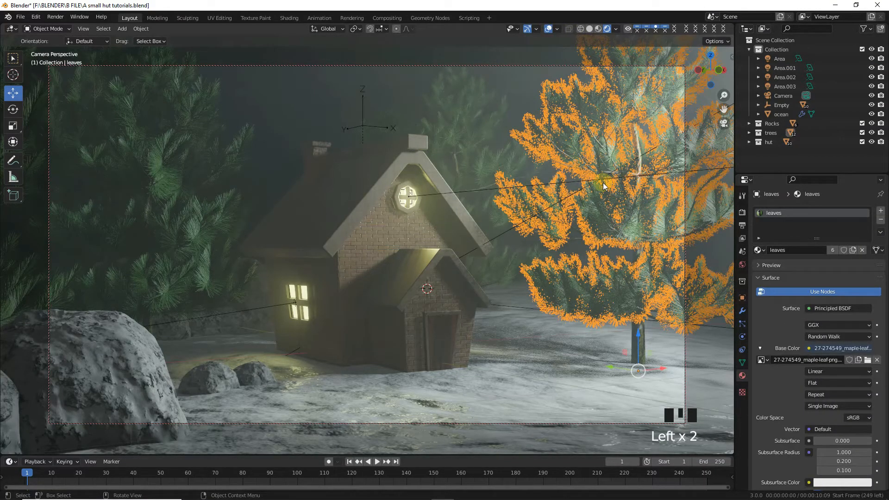
key(KP_0)
scroll(432, 251, down, 6)
middle_drag(431, 251, 444, 236)
click(11, 29)
click(37, 113)
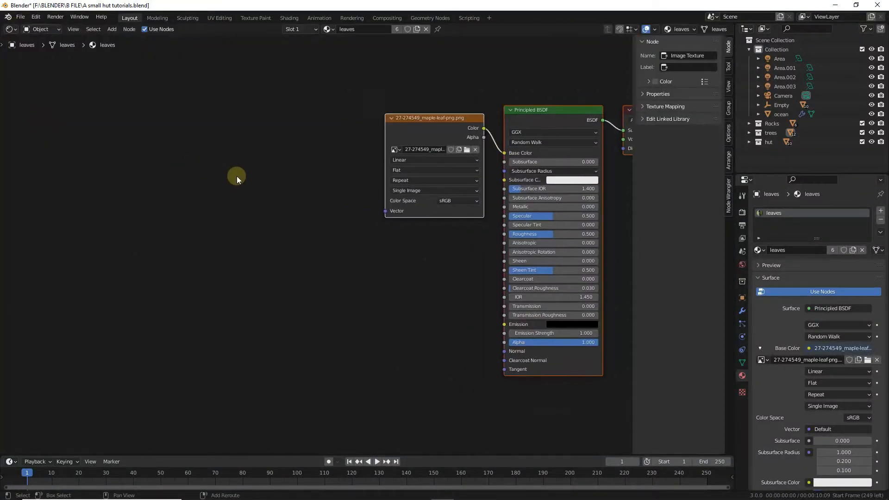
Step: Insert a MixRGB node between the leaf image texture and the Principled BSDF's Base Color, with Color2 set to white
drag(415, 119, 133, 185)
click(154, 142)
key(shift+a)
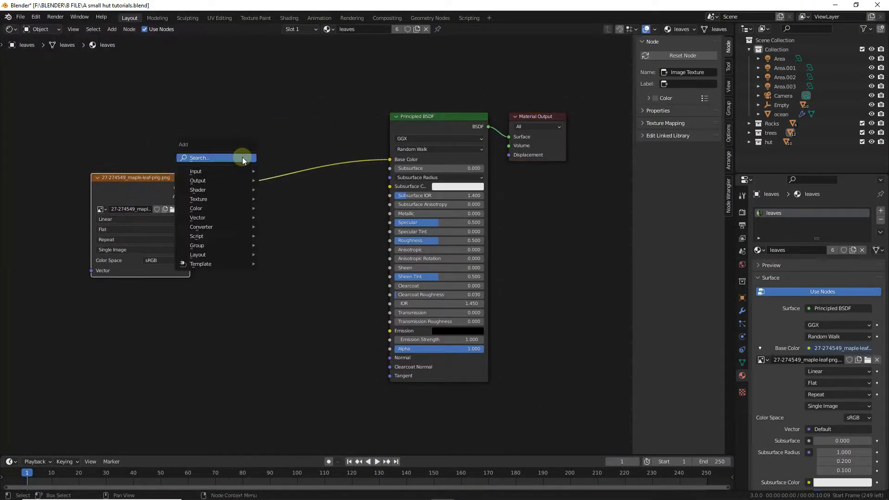
click(243, 157)
text(mix)
click(267, 175)
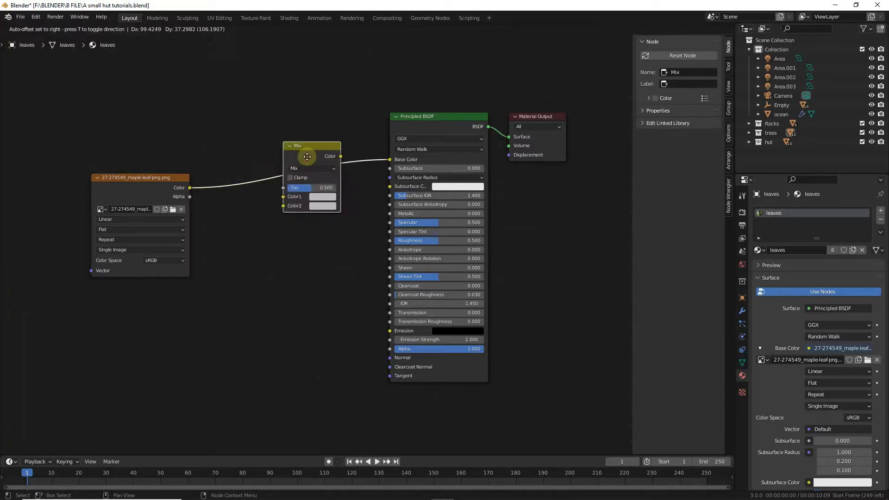
click(309, 153)
click(332, 201)
drag(384, 99, 383, 82)
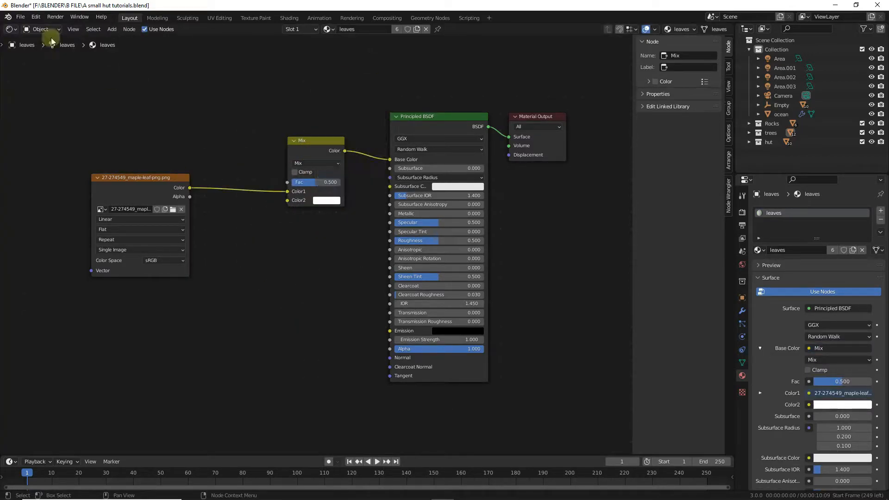
Step: Back in the 3D viewport, hide the overlays and lower the leaves material's Mix factor to 0.100 while viewing the needles close up
click(12, 28)
click(40, 53)
scroll(385, 233, up, 3)
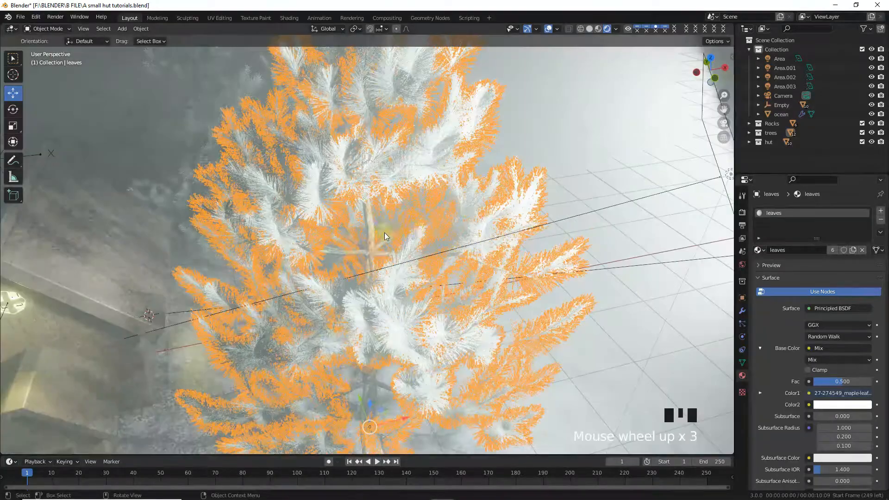
middle_drag(385, 232, 399, 221)
scroll(380, 251, up, 5)
click(548, 30)
middle_drag(287, 176, 308, 209)
scroll(352, 194, up, 2)
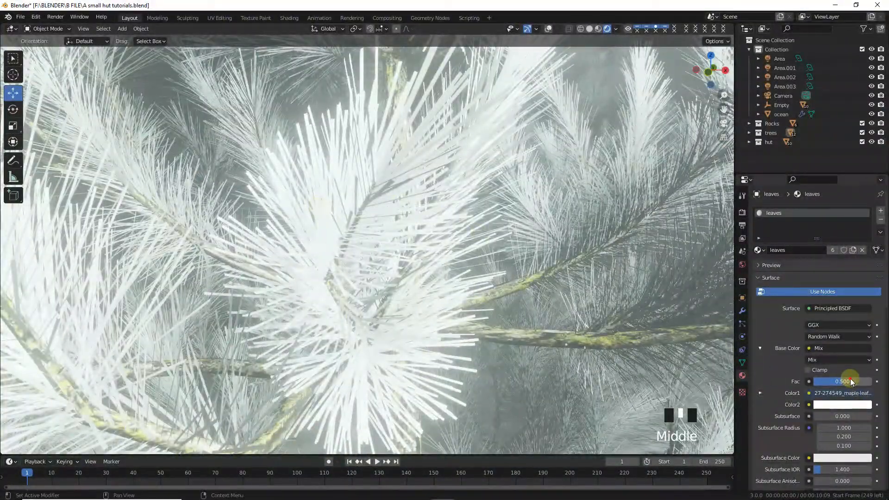
drag(851, 381, 815, 383)
scroll(286, 259, down, 3)
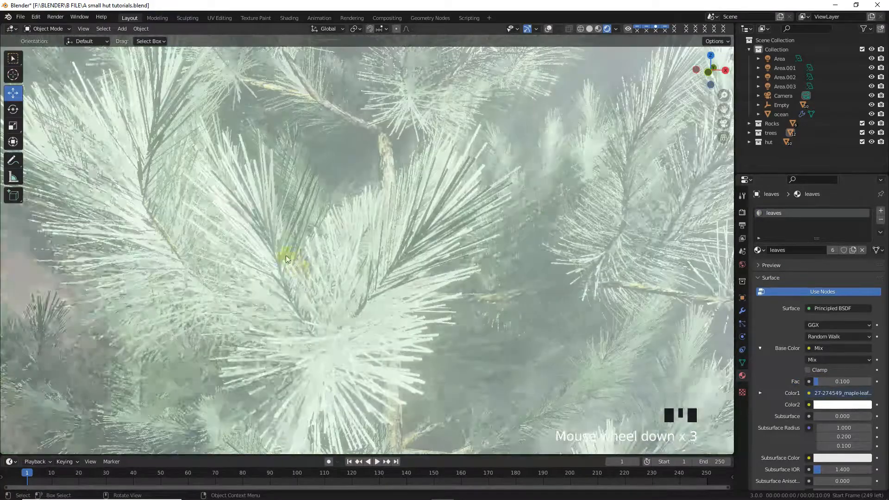
Step: Select the tree's trunk and branches and open the bark material in the Shader Editor
click(355, 277)
click(428, 195)
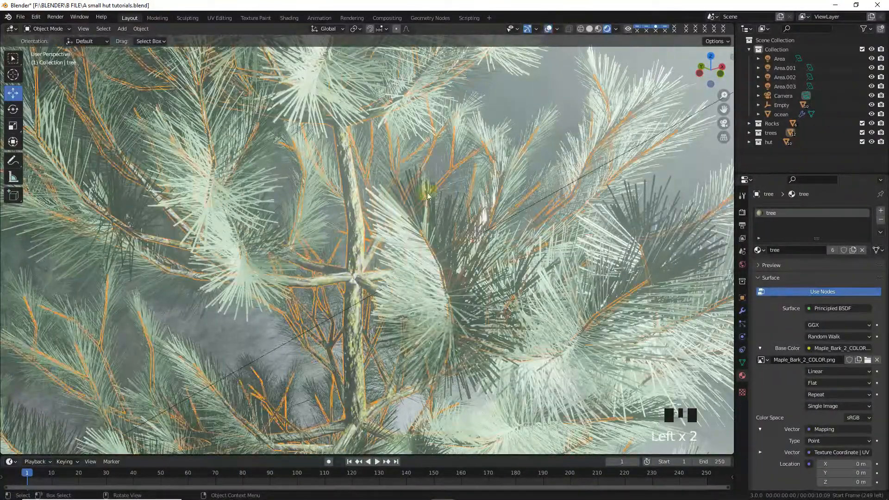
click(9, 29)
click(20, 114)
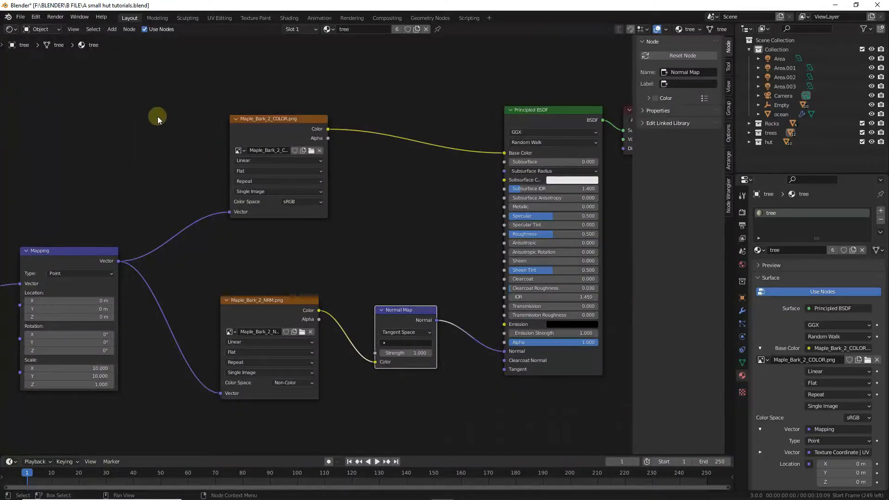
Step: Insert a MixRGB node between the bark color texture and the Principled BSDF's Base Color, with white as Color2 and a factor of 0.100
key(shift+a)
click(425, 167)
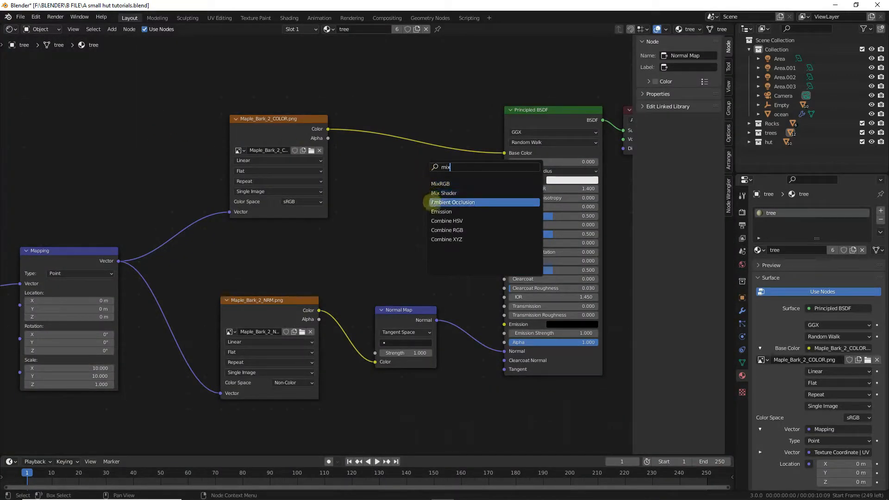
click(431, 184)
click(431, 171)
click(435, 176)
drag(492, 74, 491, 53)
click(365, 235)
Step: Return to the 3D viewport, view the scene through the camera and deselect the tree
click(10, 30)
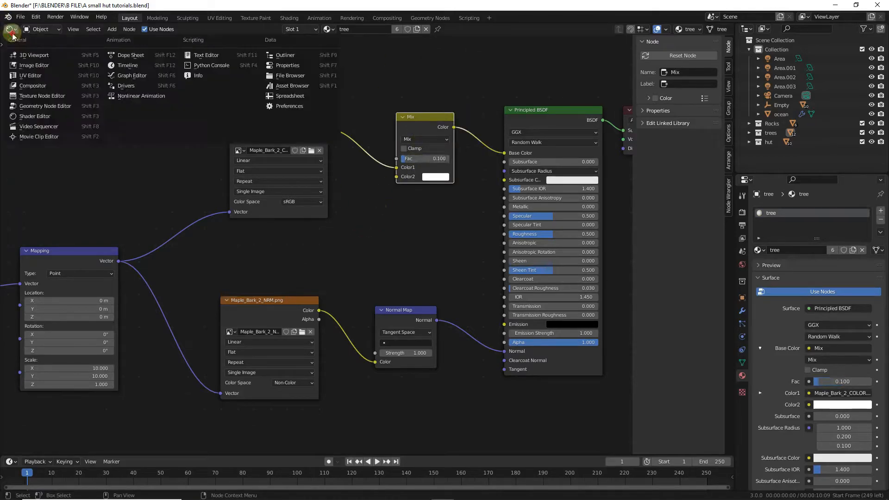
click(23, 56)
scroll(299, 227, down, 4)
key(KP_0)
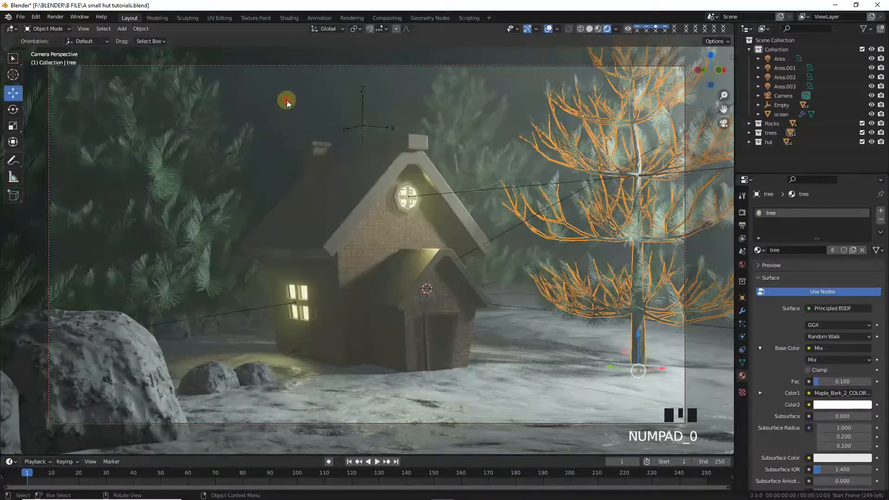
click(288, 100)
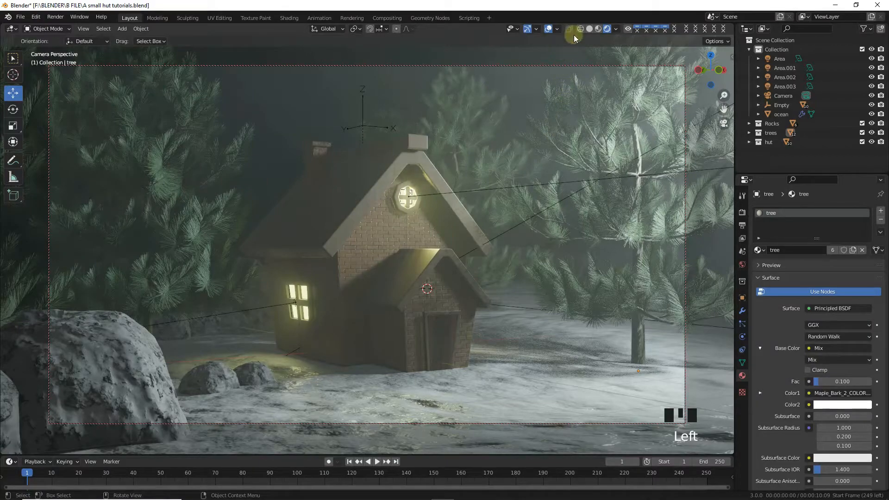
Step: Bring the two-headed street lamp model into the scene above the hut and snap the 3D cursor to it
click(20, 17)
click(424, 233)
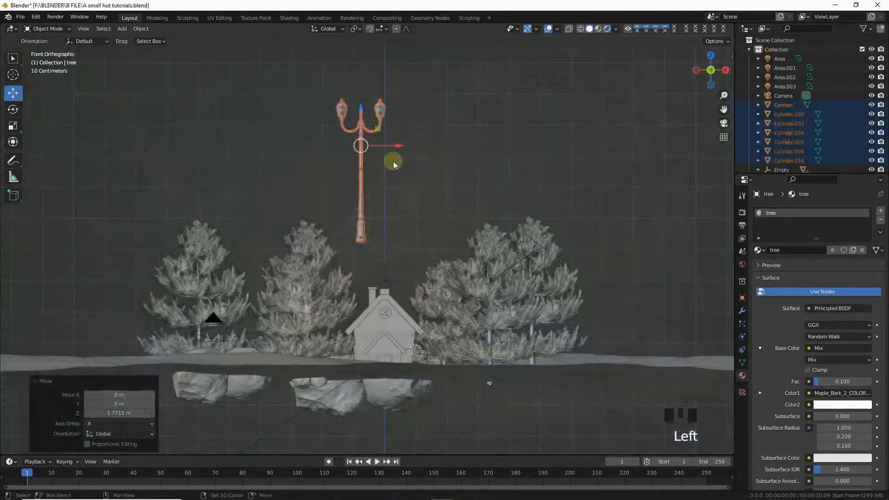
key(shift+s)
click(378, 232)
Step: Add an Arrows empty at the 3D cursor and raise it about 1.80 m, above the lamp's top
key(shift+a)
mouse_move(373, 246)
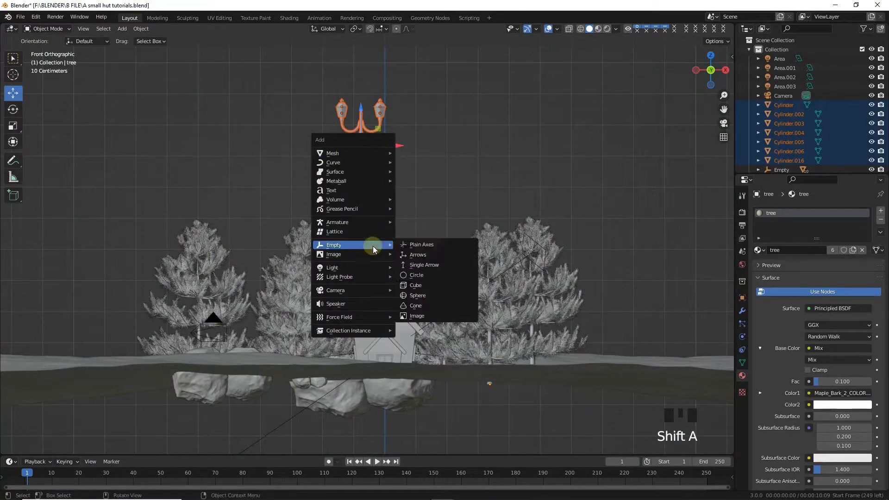
click(413, 255)
drag(360, 109, 366, 52)
Step: Show the viewport in material preview and delete the extra object on the lamp post near the 3D cursor
middle_drag(371, 139, 422, 246)
click(599, 29)
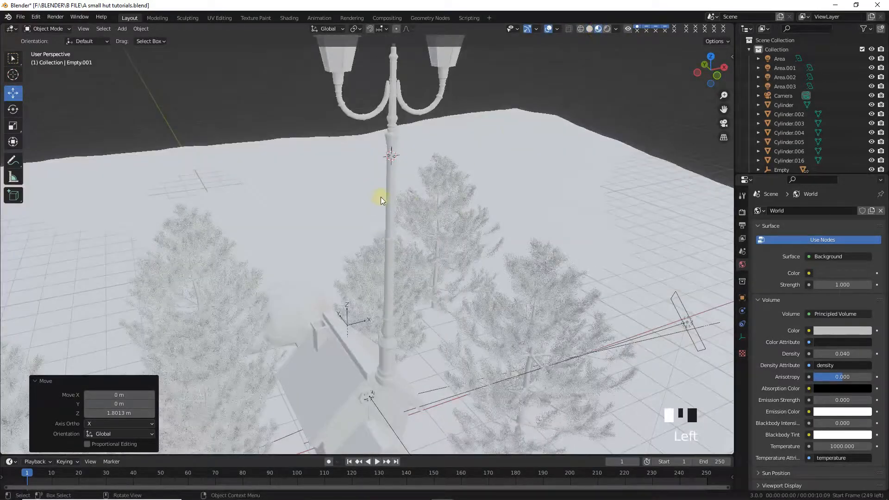
key(Delete)
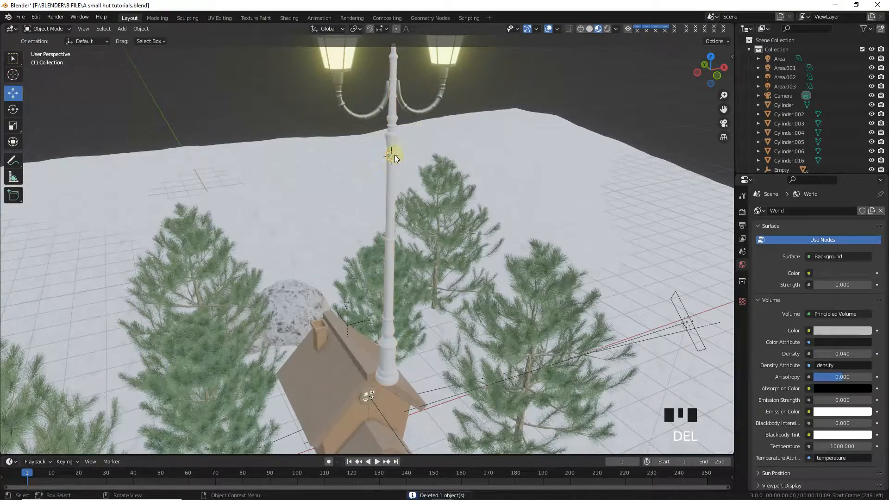
key(ctrl+z)
click(390, 179)
key(Delete)
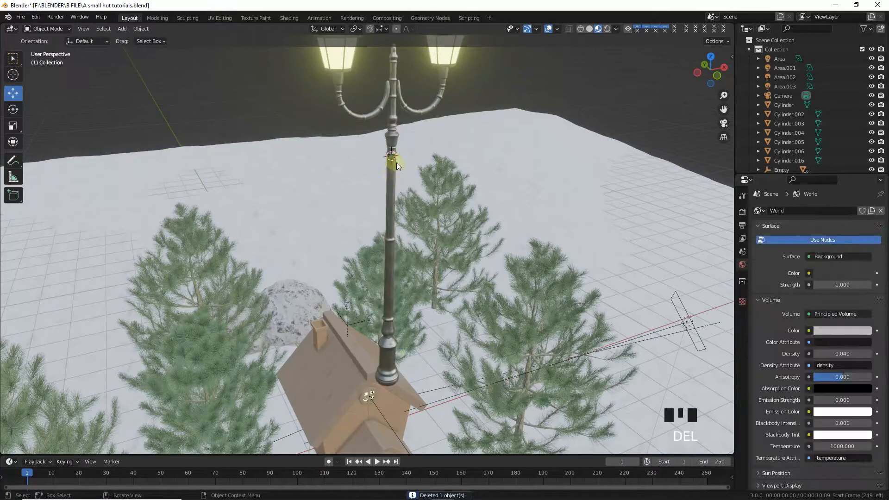
Step: Select all the street lamp parts in front view and parent them to the Arrows empty above the lamp
key(KP_1)
shift+middle_drag(336, 120, 345, 222)
drag(292, 110, 452, 334)
key(ctrl+p)
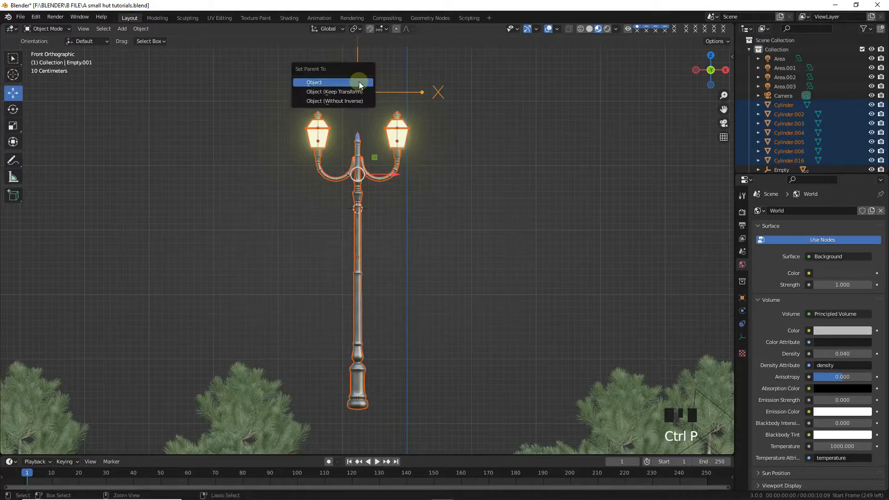
click(357, 92)
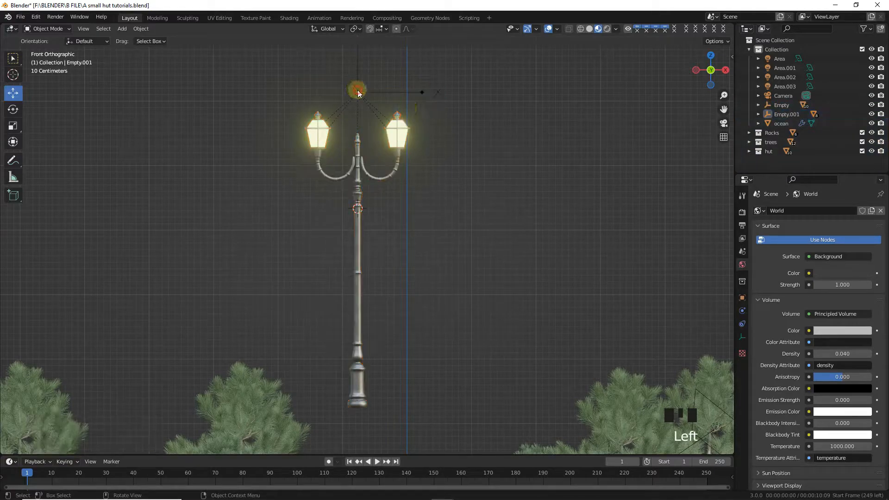
Step: Select the lamp's Arrows empty and lower the whole lamp about 4.39 m along Z
click(401, 95)
middle_drag(499, 190, 433, 104)
drag(395, 53, 391, 204)
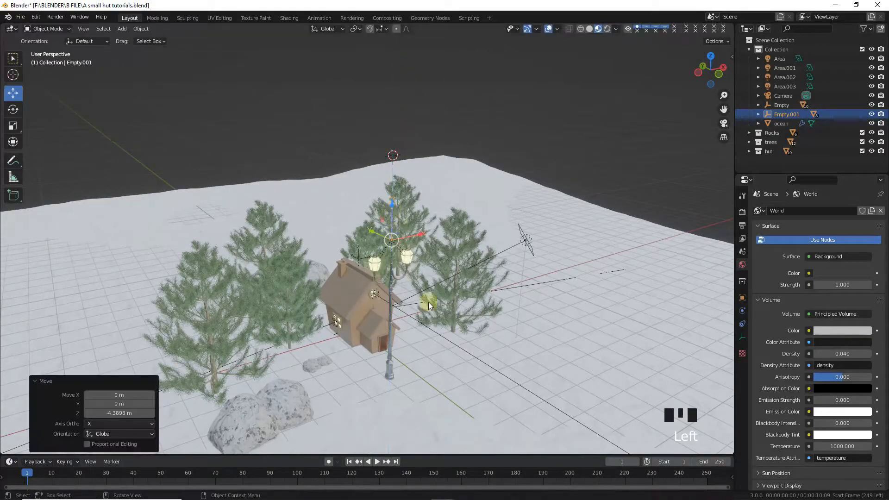
Step: Scale the street lamp down to about half its size using its parent empty
scroll(456, 324, up, 2)
shift+middle_drag(476, 352, 468, 299)
key(KP_1)
key(s)
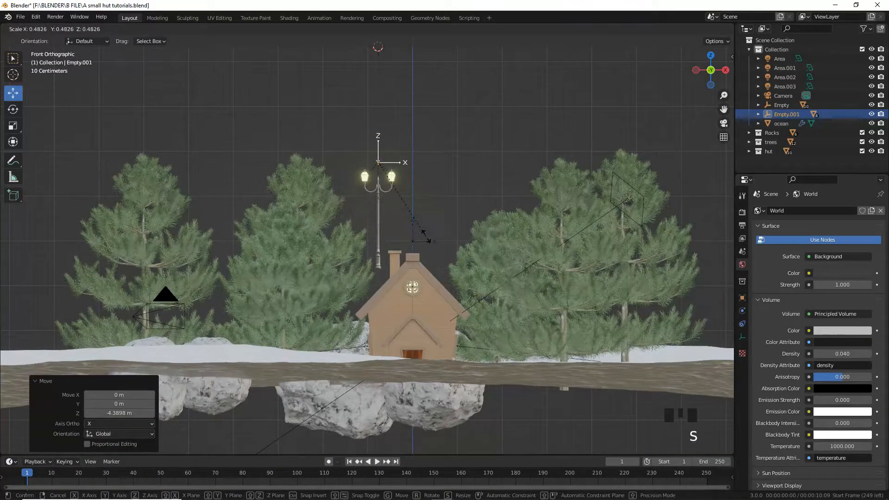
click(422, 227)
Step: Lower the lamp onto the snow in front of the hut, by about 1.59 m and another 0.94 m along Z
middle_drag(421, 227, 444, 283)
scroll(444, 283, up, 3)
drag(402, 105, 396, 228)
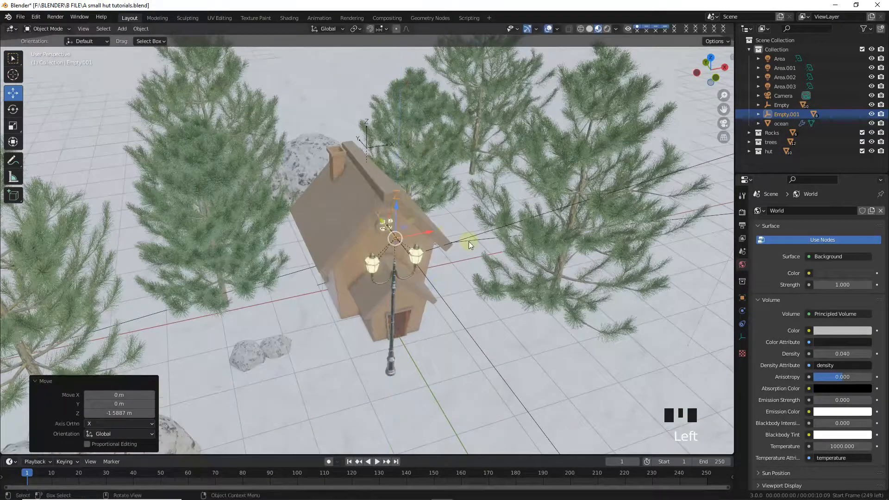
middle_drag(469, 240, 464, 200)
shift+middle_drag(464, 199, 464, 287)
drag(405, 57, 410, 140)
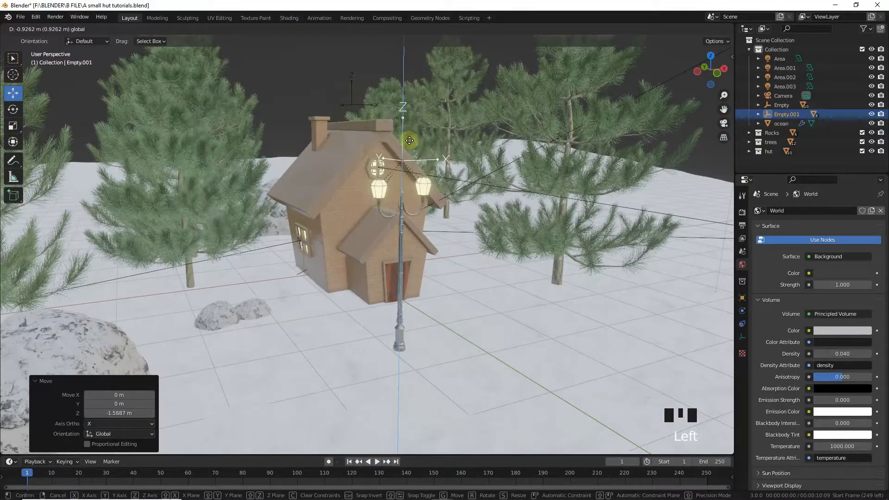
Step: In top view, move the street lamp about -0.92 m along X, away from the hut's entrance
scroll(408, 202, down, 2)
key(KP_1)
key(KP_7)
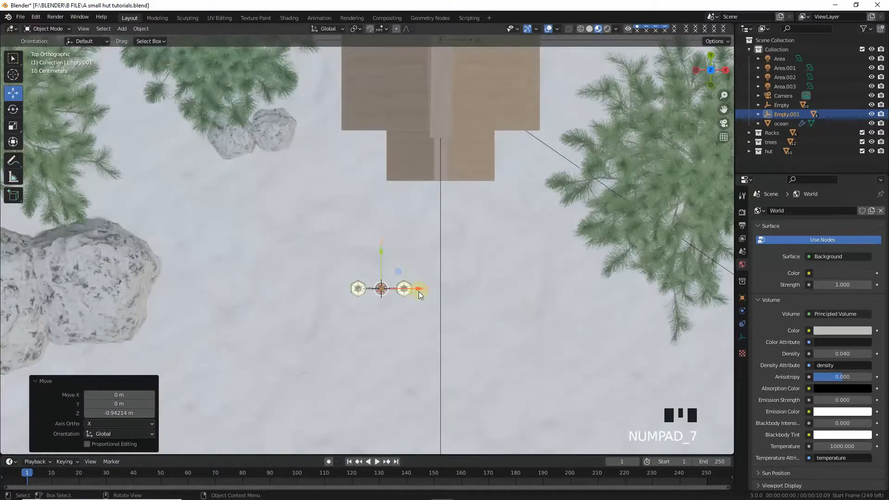
drag(410, 297, 346, 298)
Step: In front view, exclude the Rocks and trees collections from the view layer
key(KP_1)
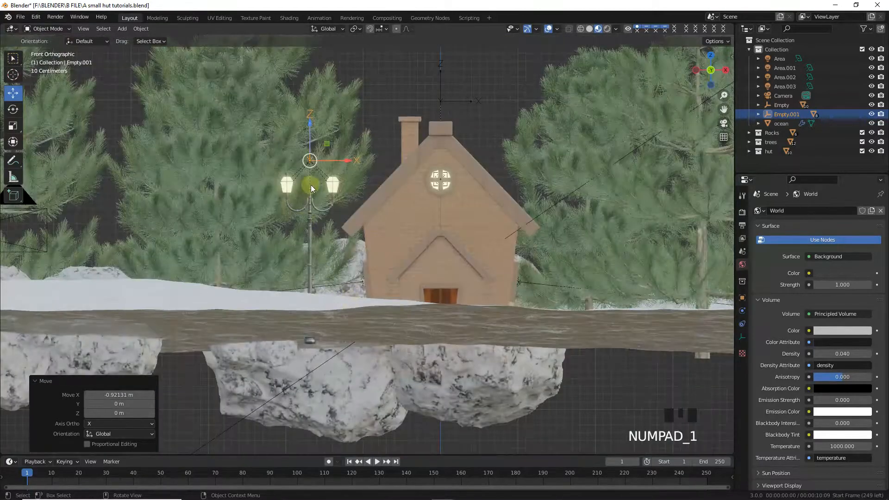
click(863, 133)
click(862, 142)
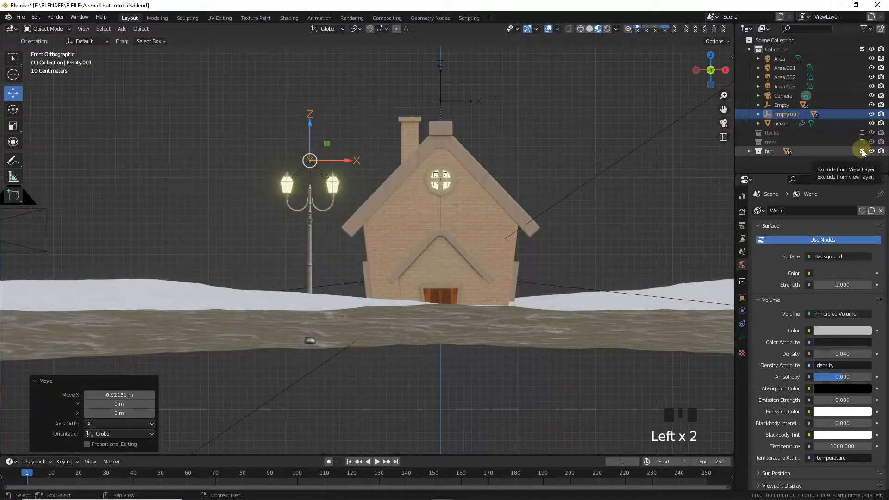
Step: Select the street lamp with its empty and duplicate it about 3 m along X to the hut's other side
click(282, 135)
drag(272, 131, 341, 213)
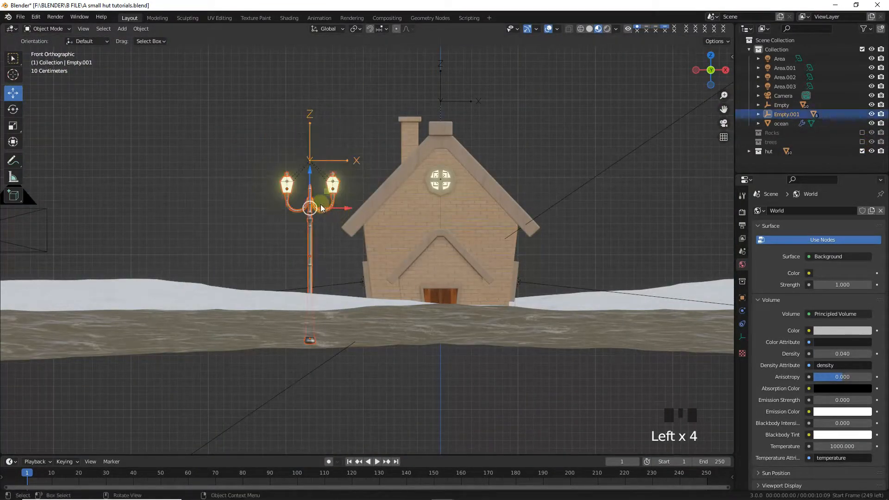
key(shift+d)
key(x)
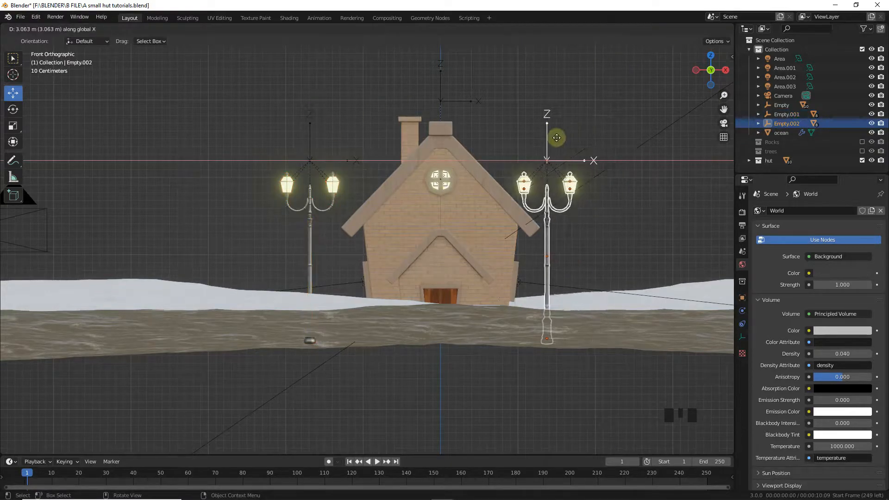
click(572, 167)
click(524, 107)
Step: Select a lantern of the original lamp and change its Light material's surface from Emission to Glass BSDF
middle_drag(524, 107, 462, 215)
scroll(463, 215, up, 4)
click(429, 189)
click(425, 196)
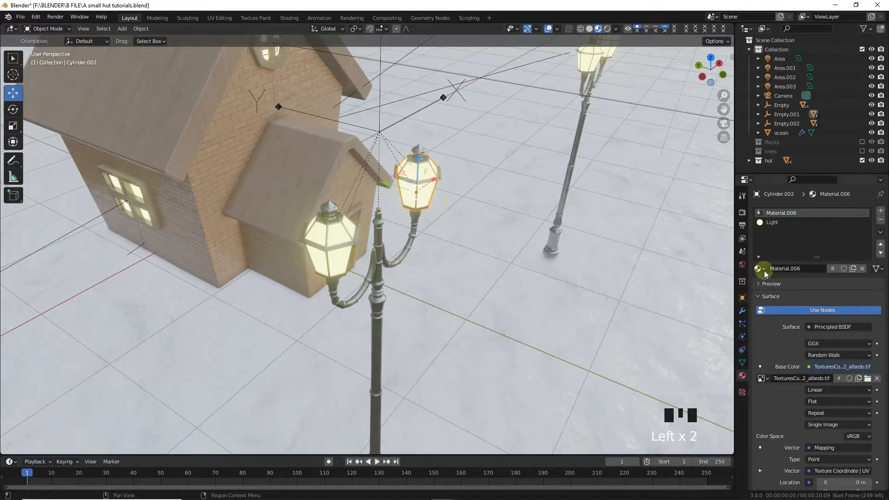
click(772, 222)
click(827, 343)
click(808, 361)
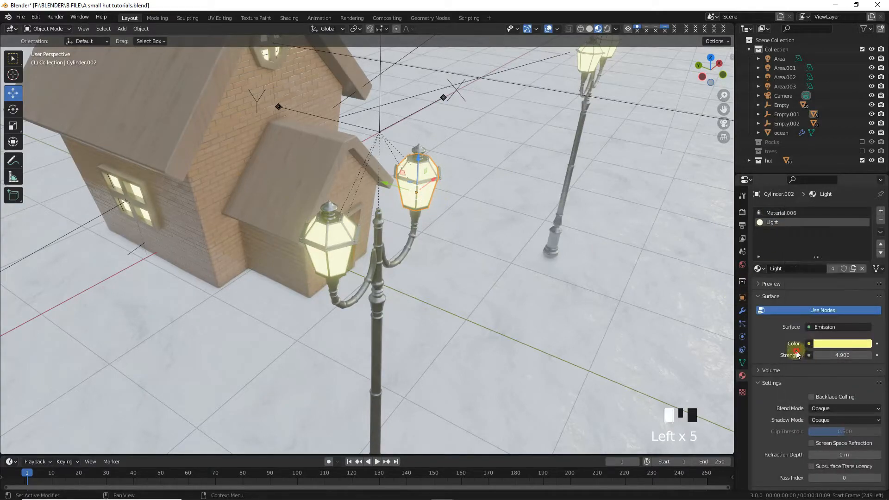
click(829, 327)
click(778, 152)
Step: Enable Screen Space Refraction for the lantern glass material and set its roughness to 0.504
scroll(491, 271, up, 4)
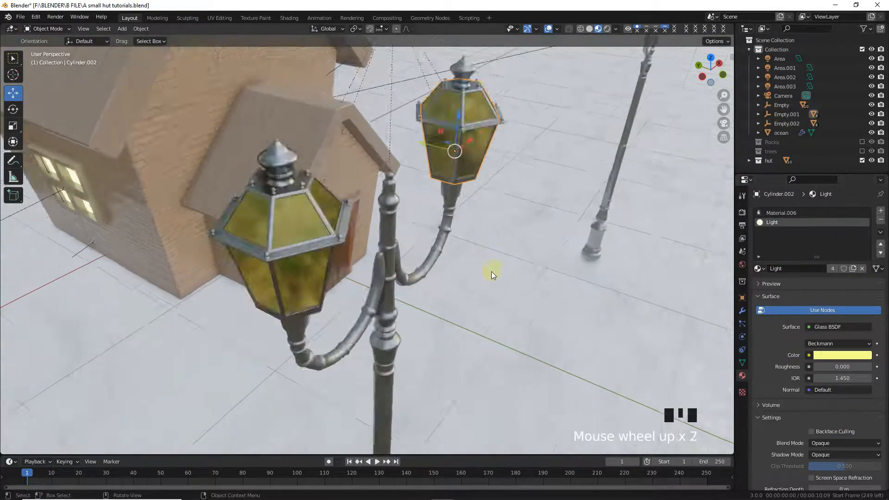
scroll(824, 430, down, 3)
click(817, 422)
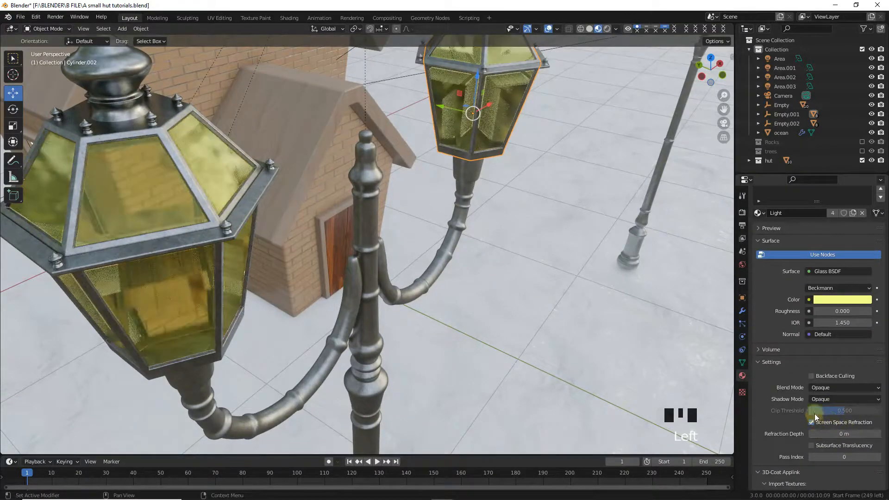
mouse_move(825, 311)
mouse_down()
mouse_move(859, 311)
mouse_move(838, 311)
mouse_up()
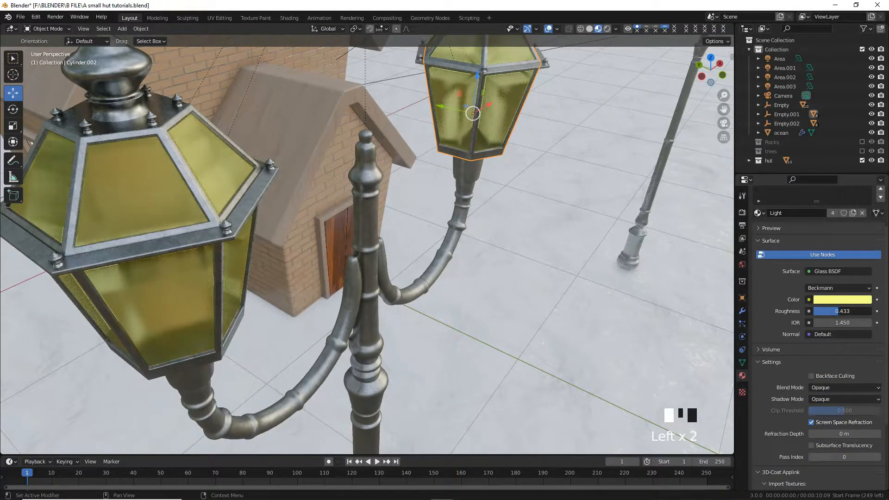
Step: In front view, snap the 3D cursor to the selected lantern and add a Point light there
key(KP_1)
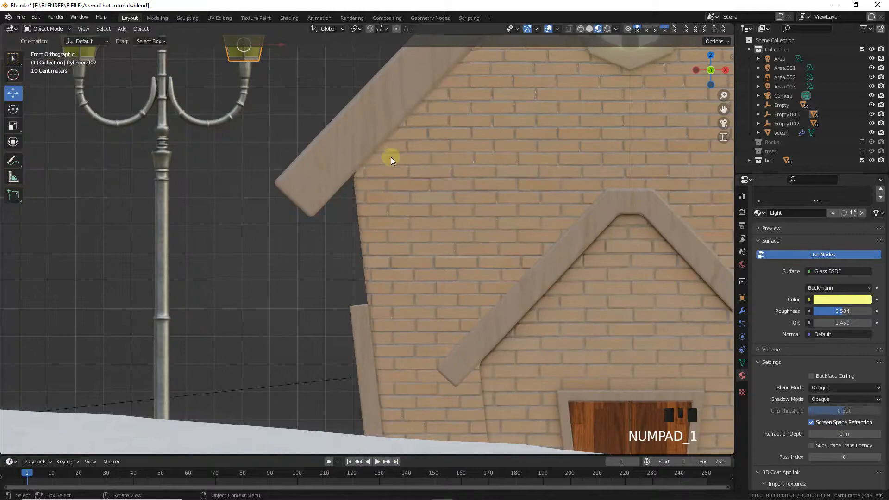
shift+middle_drag(391, 157, 430, 177)
key(shift+s)
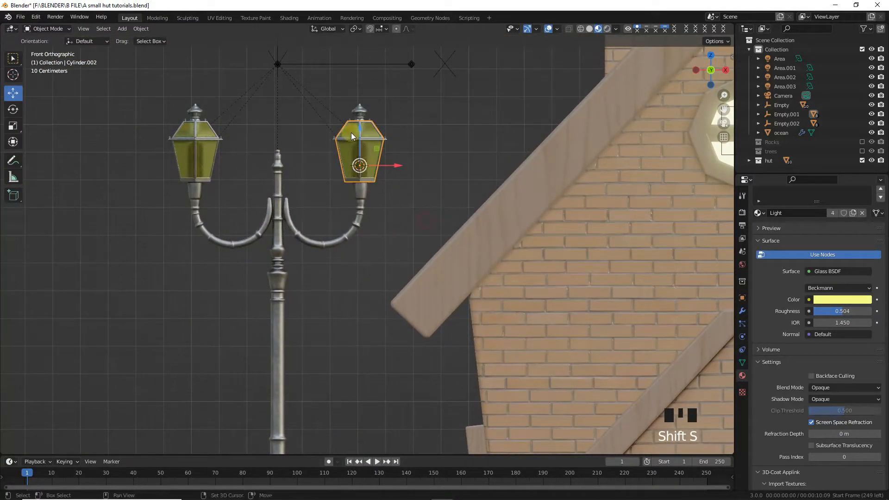
key(shift+a)
mouse_move(338, 155)
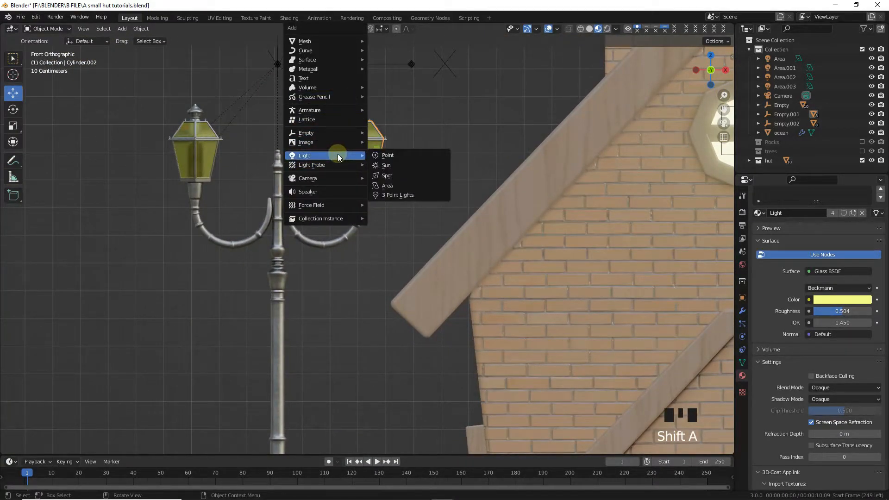
click(393, 156)
Step: In wireframe, raise the Point light about 0.038 m inside the lantern and set its radius to 0.035 m
shift+drag(836, 322, 825, 322)
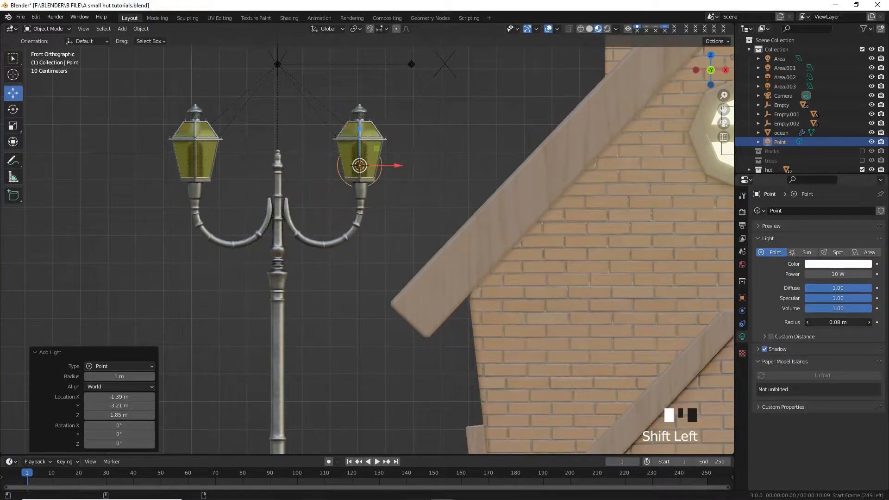
click(581, 29)
scroll(401, 128, up, 2)
shift+middle_drag(402, 128, 371, 185)
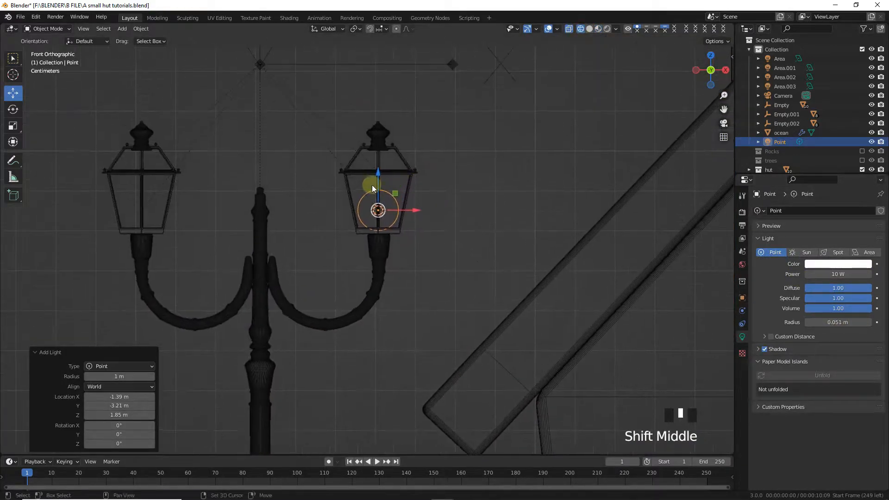
drag(372, 185, 378, 165)
shift+drag(831, 322, 822, 322)
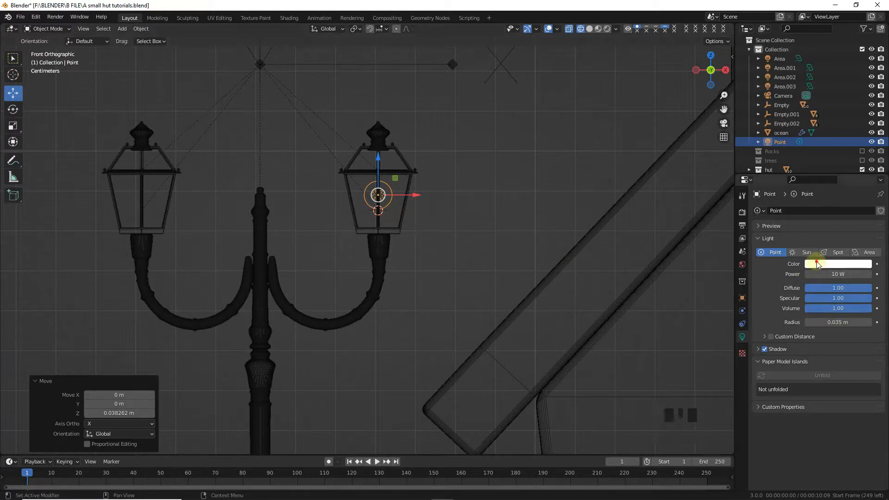
Step: Set the Point light's color to pale blue D6E3FF and duplicate it about 0.6 m along X into the lamp's other lantern
click(817, 264)
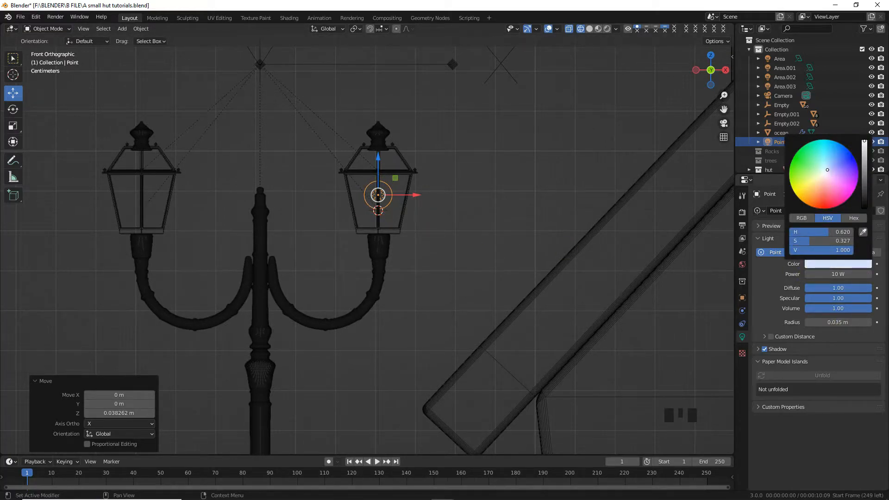
click(854, 218)
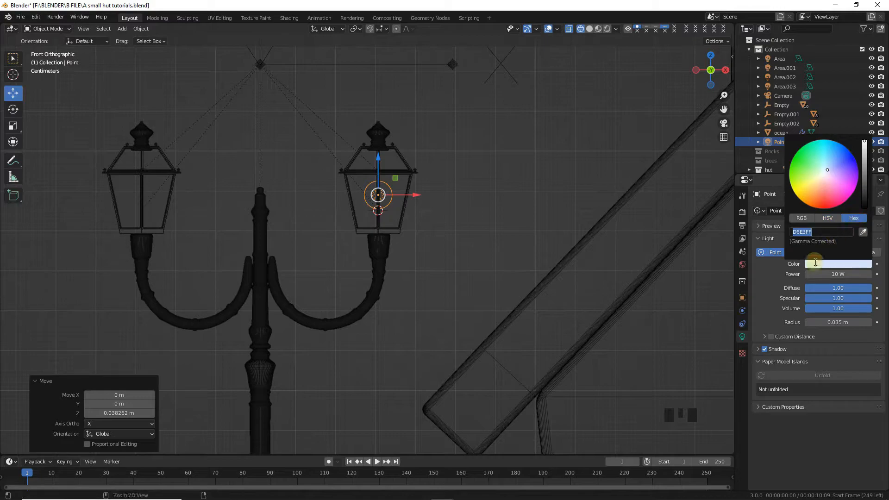
key(shift+d)
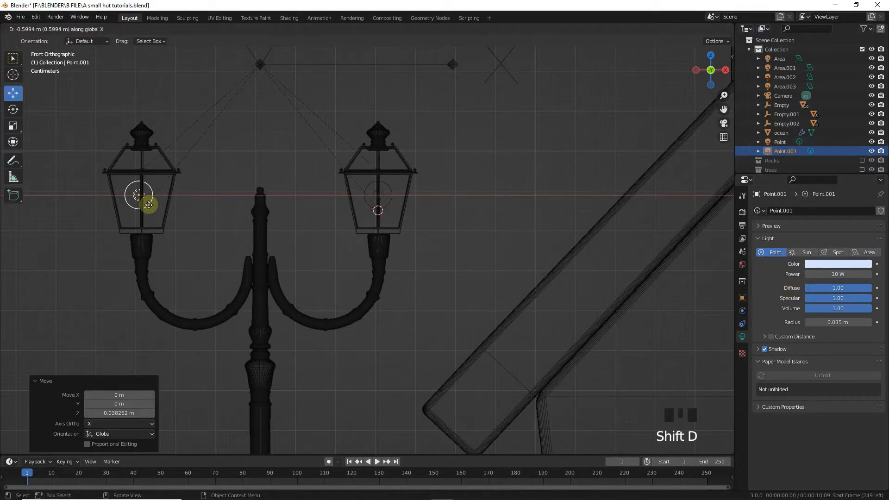
click(151, 205)
click(387, 194)
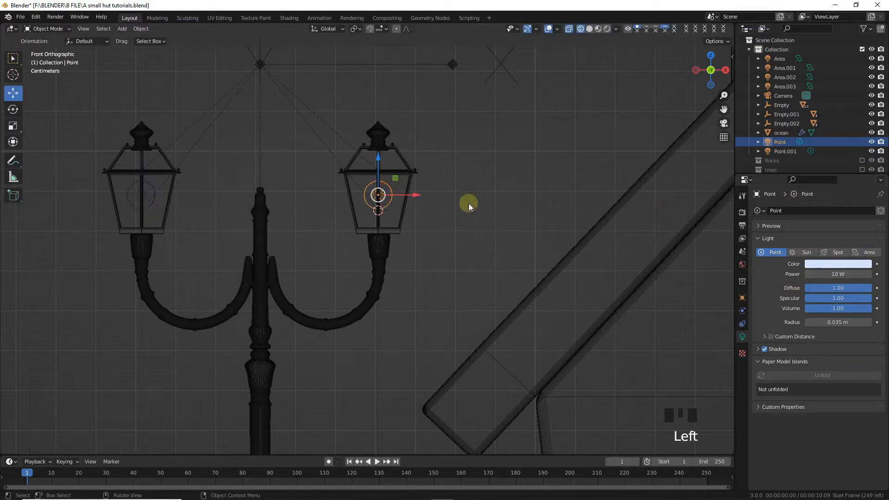
Step: Change the lantern glass material's color from yellow to the same pale blue as the point lights
click(590, 29)
middle_drag(528, 96, 557, 114)
click(579, 256)
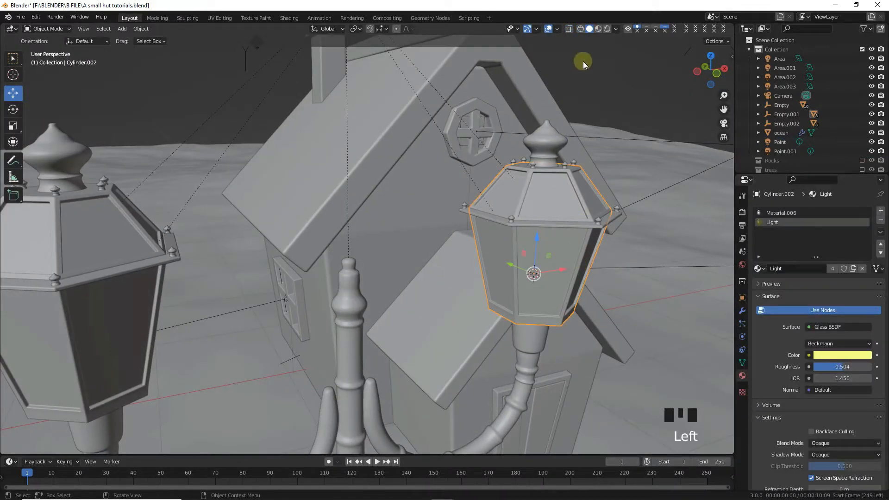
click(598, 29)
click(825, 354)
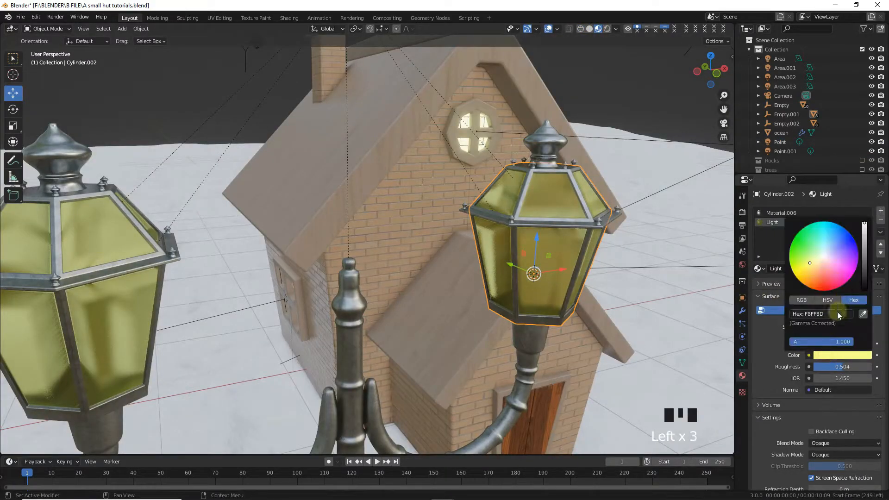
key(Return)
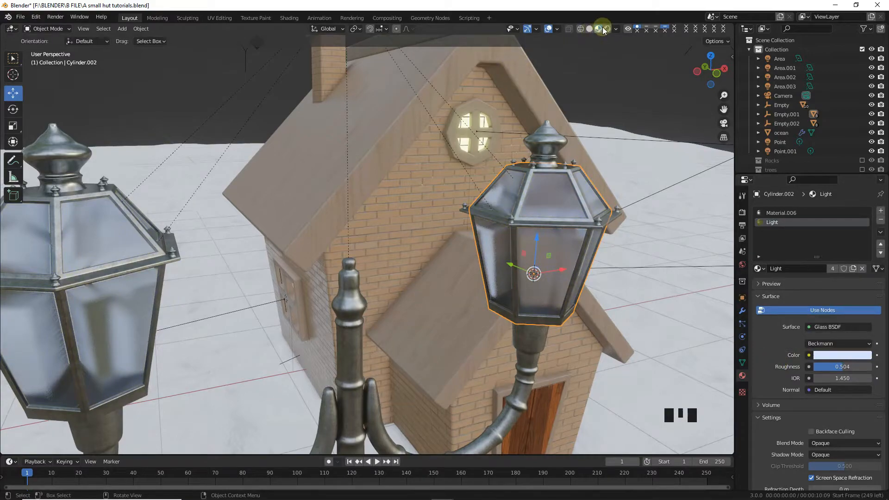
Step: Set the selected lantern's Point light power to 100 W, checking it in the rendered view
click(604, 30)
click(556, 249)
click(552, 251)
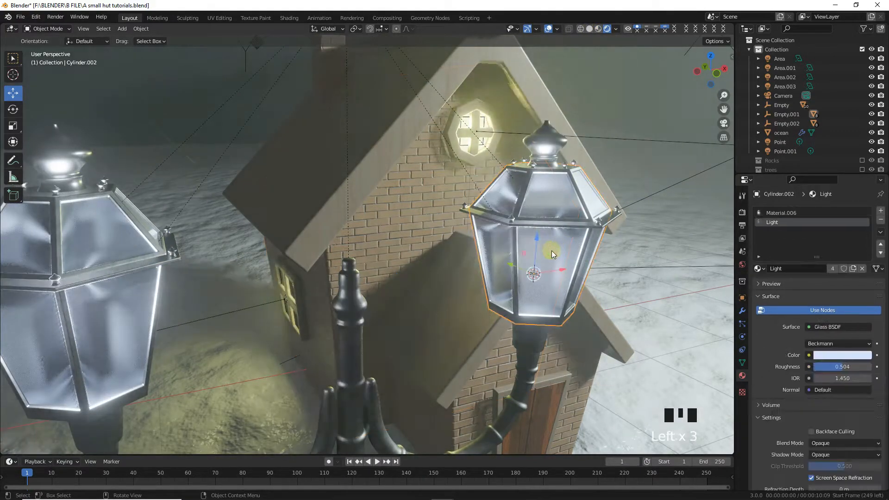
click(581, 29)
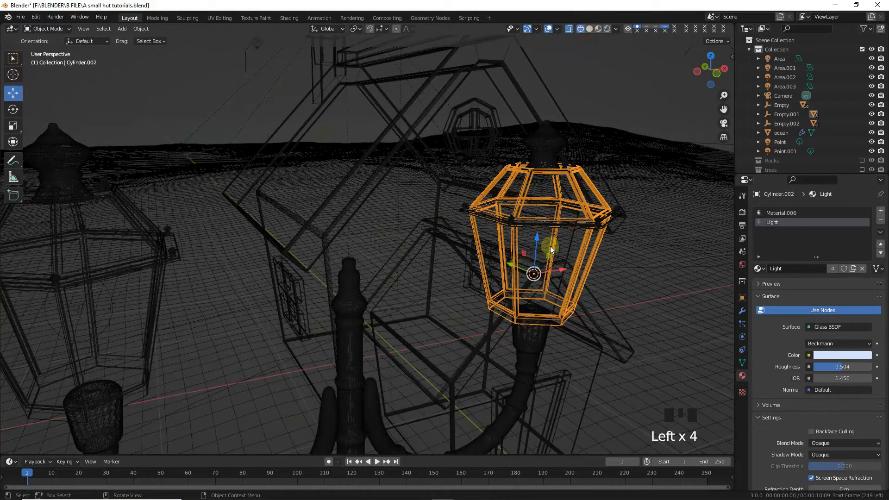
click(541, 251)
click(606, 30)
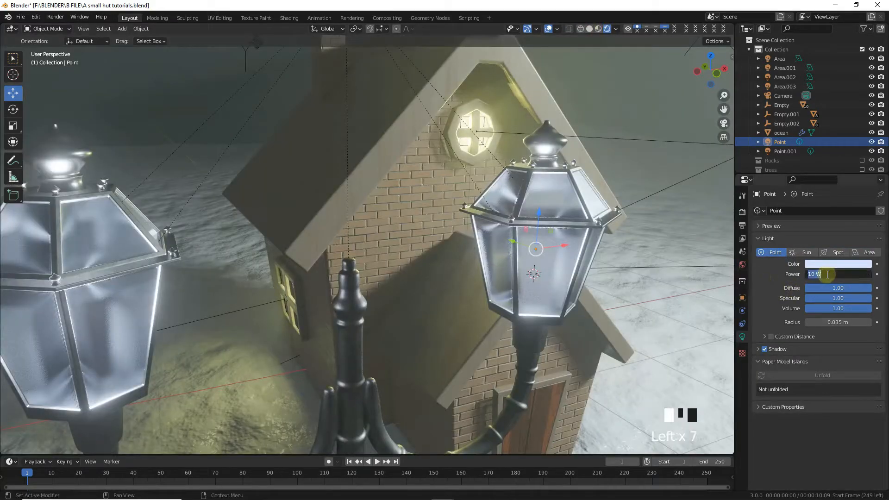
click(780, 286)
scroll(578, 280, down, 6)
middle_drag(574, 278, 542, 236)
key(KP_Enter)
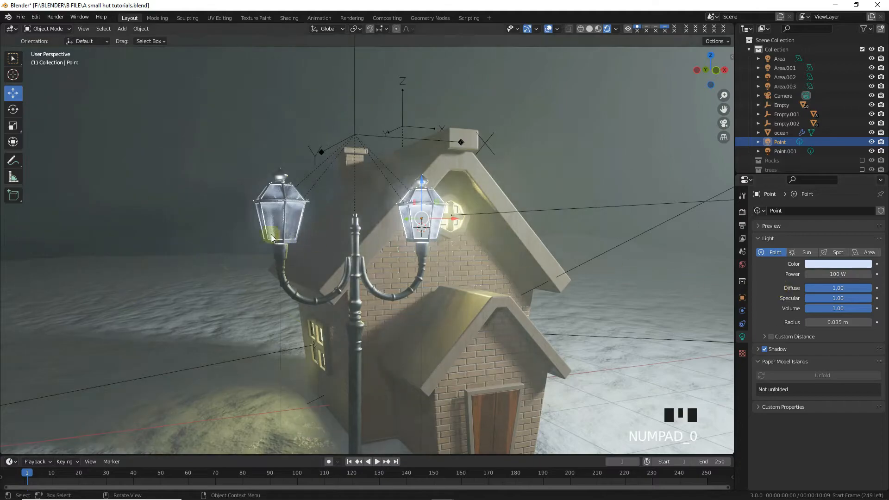
Step: Set the power of the Point light in the same lamp's other lantern to 100 W
scroll(213, 193, up, 2)
click(211, 196)
click(211, 197)
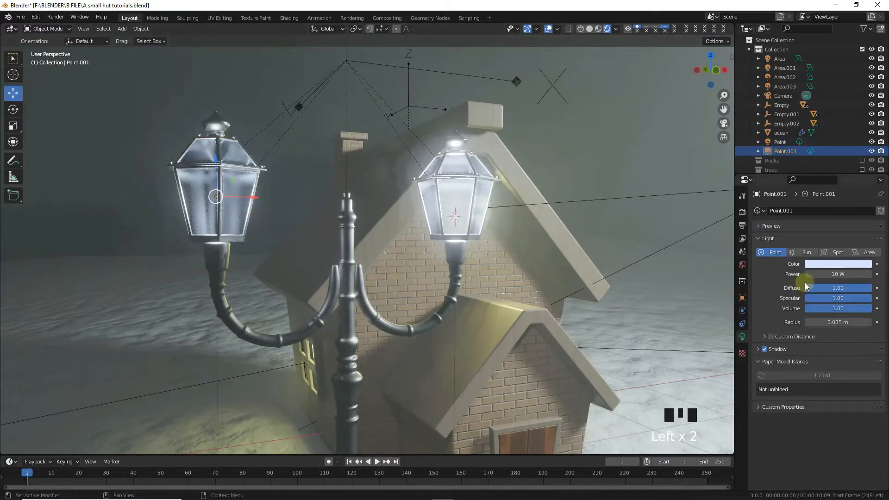
text(00)
key(KP_Enter)
scroll(477, 243, down, 5)
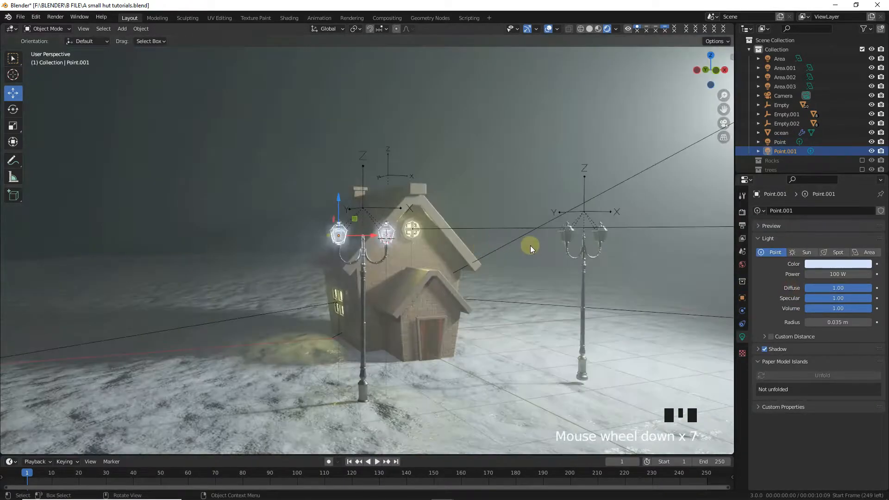
Step: In front wireframe view, duplicate both Point lights about 3.29 m along X into the second street lamp's lanterns
key(KP_1)
scroll(522, 219, up, 4)
click(580, 28)
scroll(192, 189, up, 5)
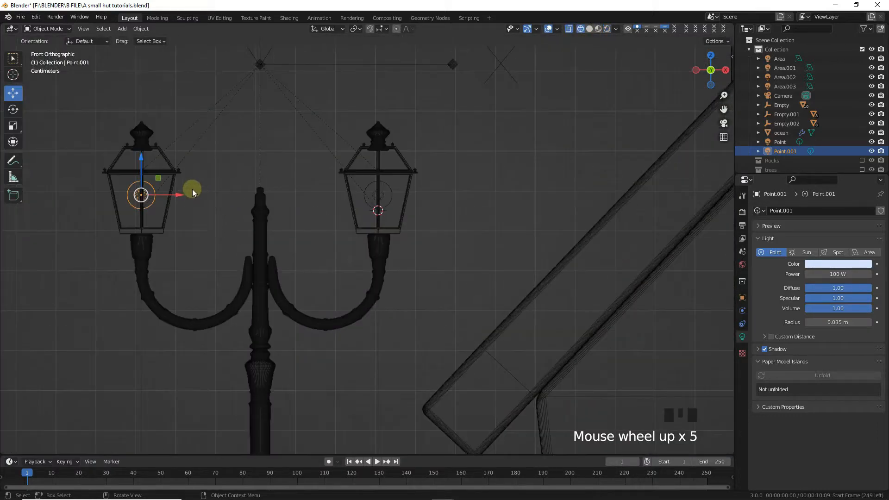
shift+click(382, 192)
shift+middle_drag(532, 252, 143, 282)
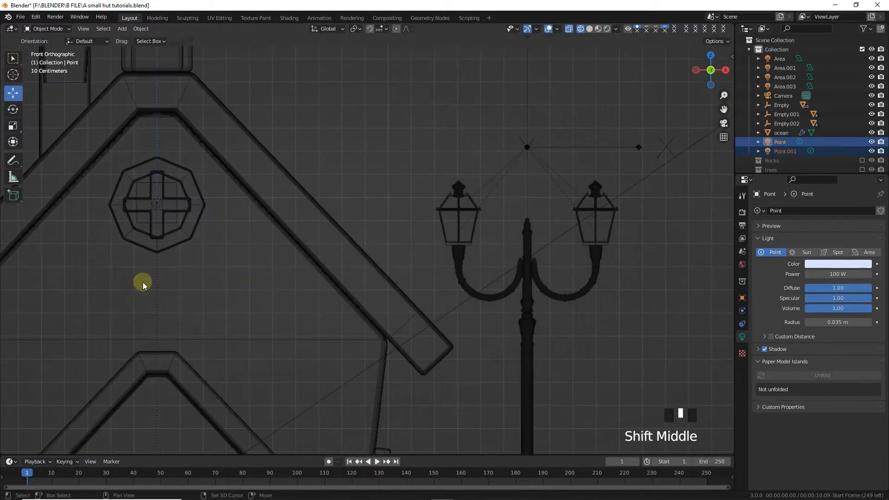
key(shift+d)
key(x)
click(171, 280)
scroll(347, 280, down, 3)
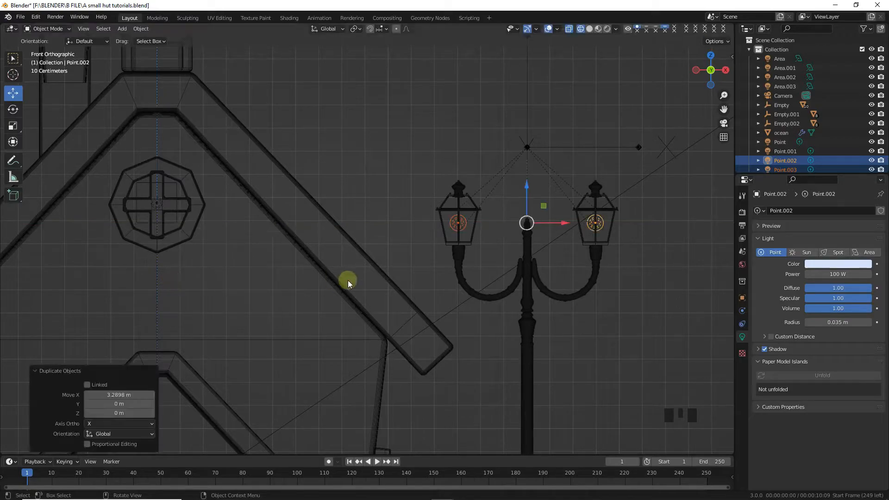
Step: Show the rendered camera view with the Rocks and trees collections enabled and the overlays hidden
key(KP_0)
click(607, 29)
click(464, 118)
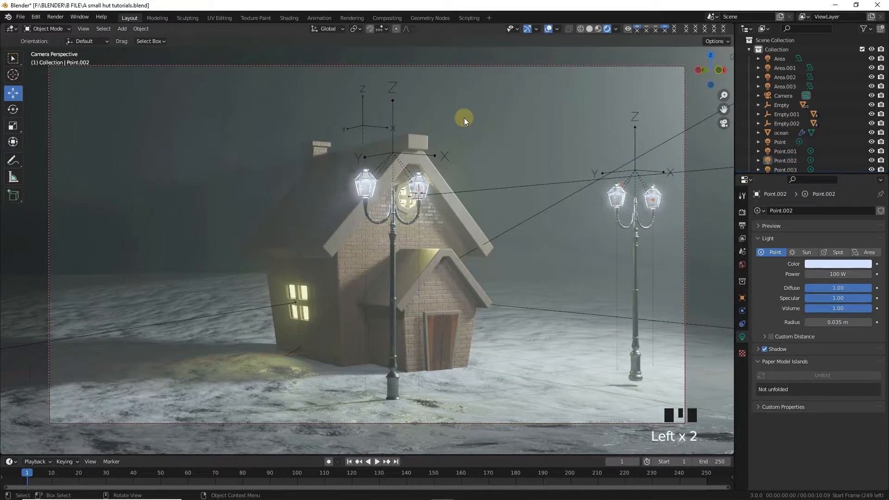
click(749, 49)
click(862, 68)
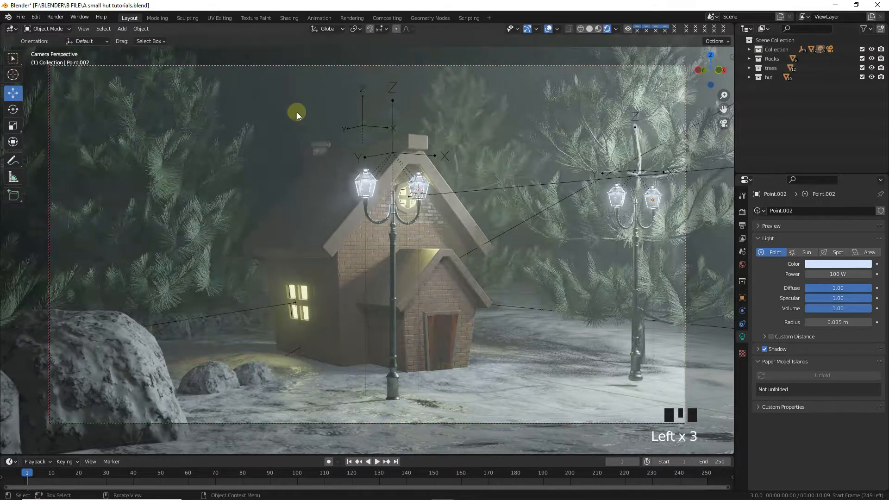
click(550, 29)
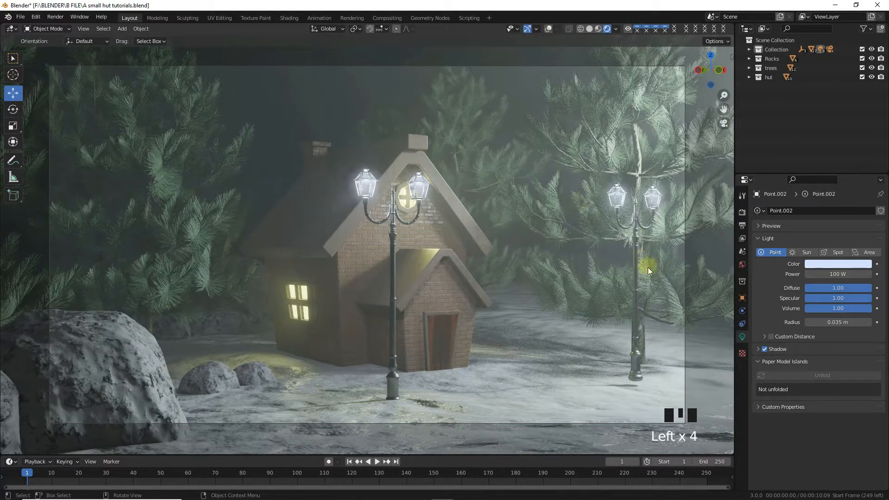
Step: Turn the overlays back on and lower the second street lamp's parent empty about 0.081 m along Z
click(637, 165)
click(589, 29)
key(KP_0)
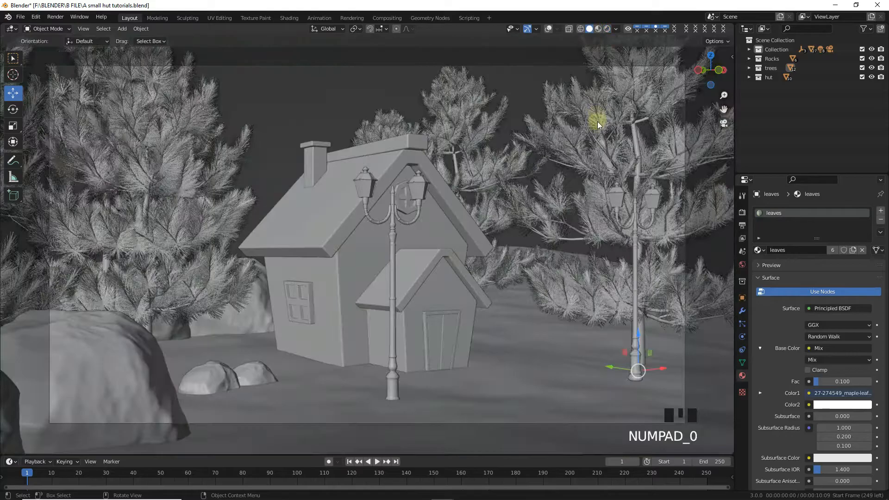
key(KP_0)
scroll(548, 140, down, 2)
middle_drag(547, 140, 424, 274)
click(424, 276)
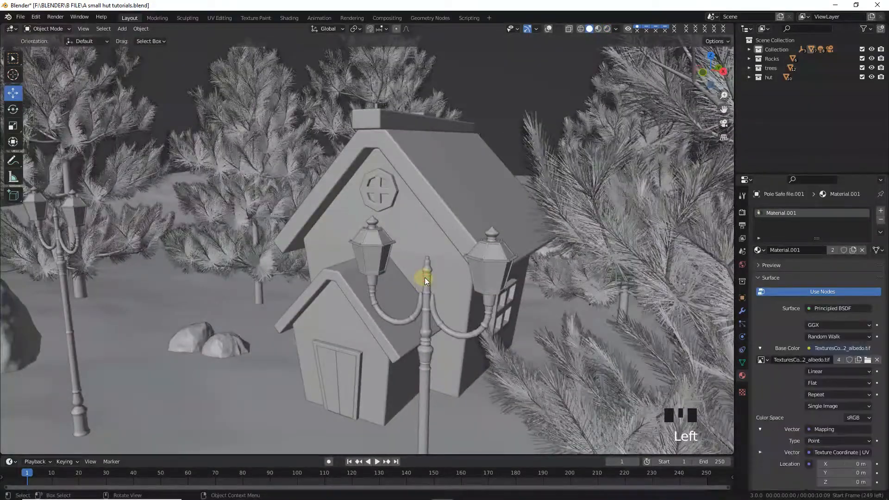
click(548, 30)
click(433, 155)
click(463, 197)
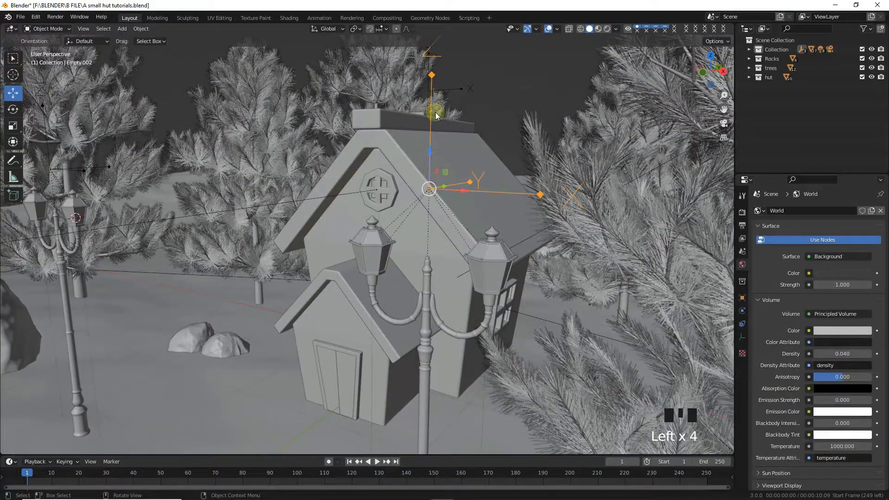
middle_drag(436, 112, 535, 137)
scroll(535, 138, down, 2)
mouse_move(424, 79)
mouse_down()
mouse_move(422, 106)
mouse_move(424, 89)
mouse_up()
scroll(446, 155, up, 2)
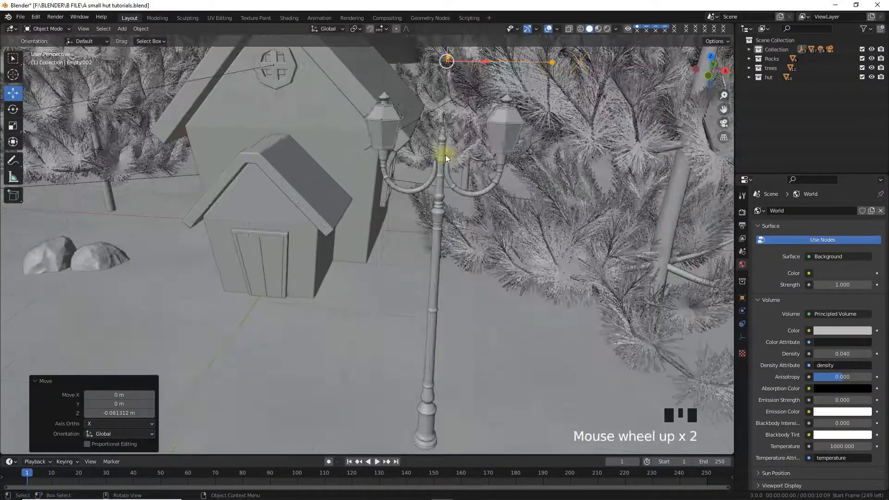
Step: With the trees collection excluded, lower the second lamp's two Point lights about 0.071 m to sit inside the lanterns
key(KP_1)
click(579, 30)
scroll(529, 176, up, 1)
mouse_move(529, 176)
shift+middle_down()
mouse_move(498, 323)
mouse_move(467, 402)
shift+middle_up()
click(862, 68)
click(336, 219)
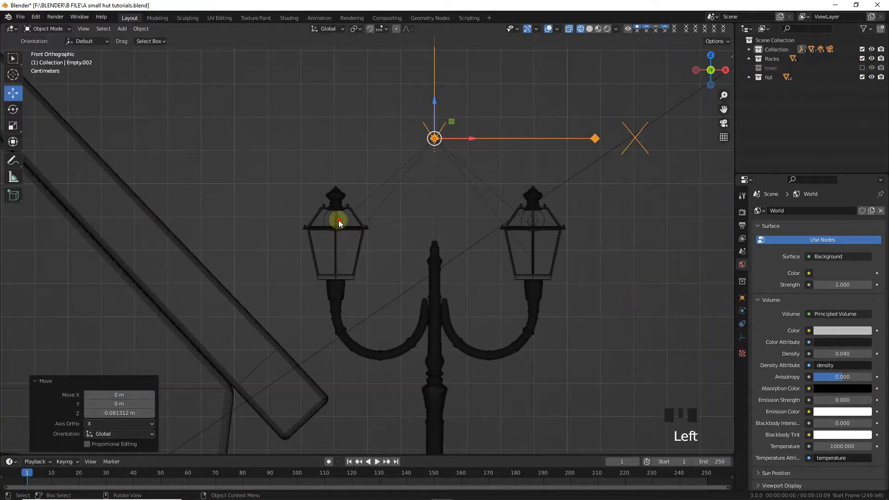
shift+click(519, 218)
drag(438, 197, 434, 213)
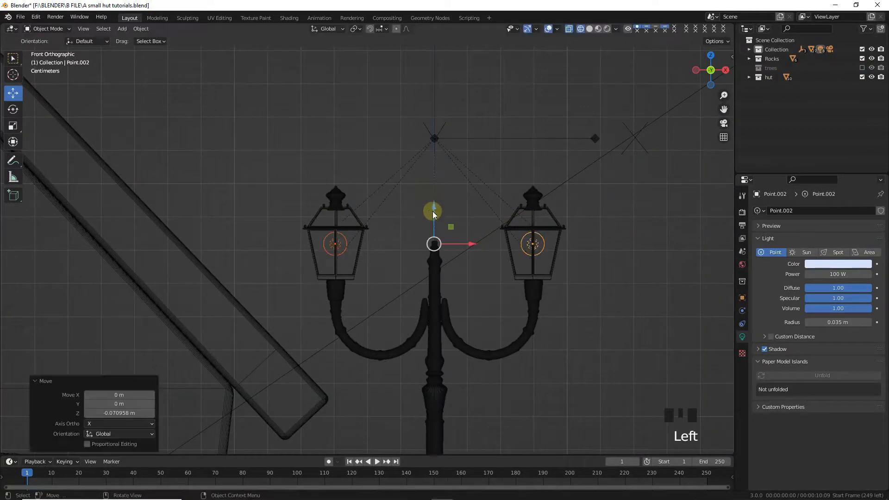
Step: Return to the rendered view and re-enable the trees collection
click(608, 29)
middle_drag(424, 194, 461, 216)
scroll(460, 216, down, 4)
shift+middle_drag(352, 294, 528, 234)
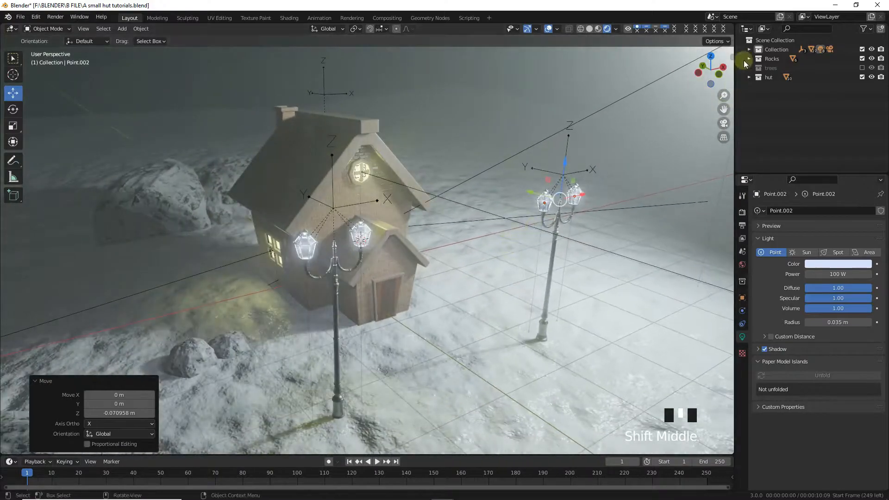
click(862, 67)
Step: Set the world's Principled Volume density to 0.06 and look through the camera
middle_drag(238, 62, 542, 236)
click(744, 266)
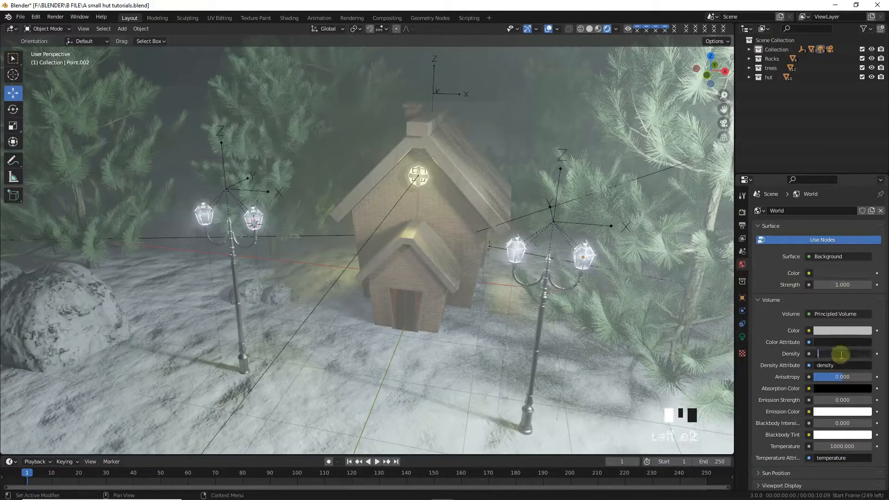
text(.06)
key(Return)
middle_drag(364, 215, 482, 195)
key(KP_0)
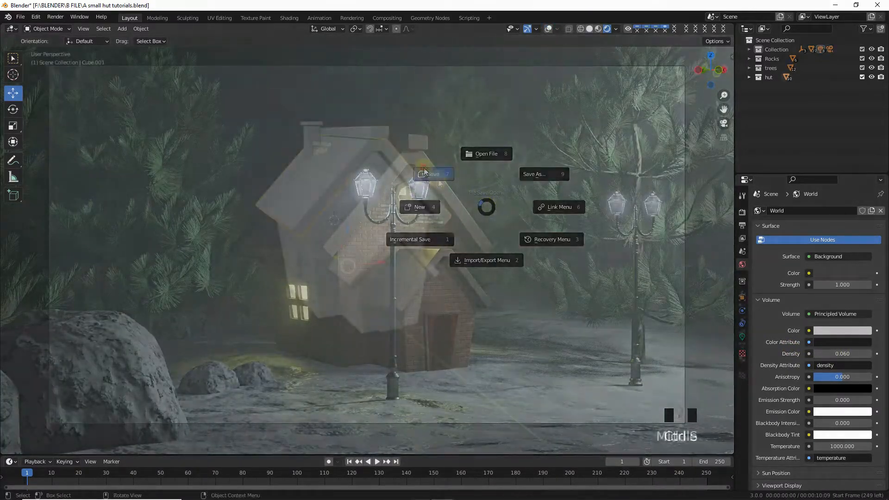
Step: Duplicate the main roof's outer slope, ridge and eave faces in place and separate them into a new object
key(KP_Decimal)
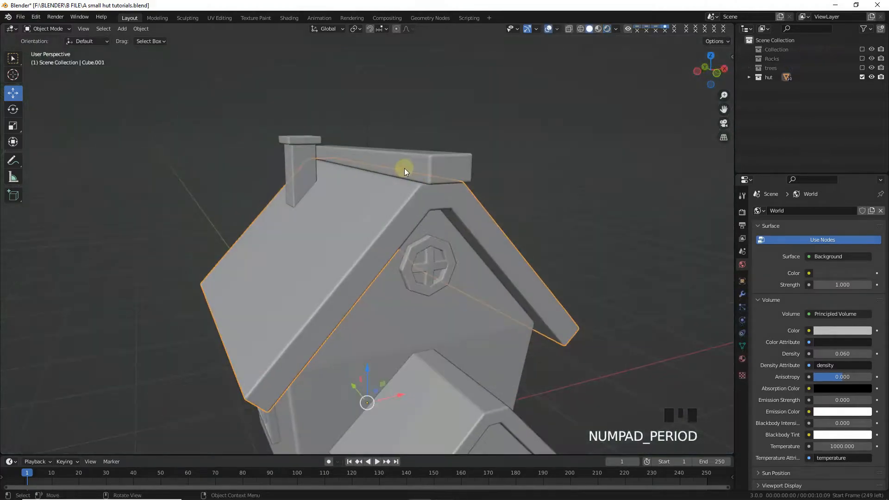
mouse_move(404, 168)
middle_down()
mouse_move(418, 177)
mouse_move(417, 194)
middle_up()
key(Tab)
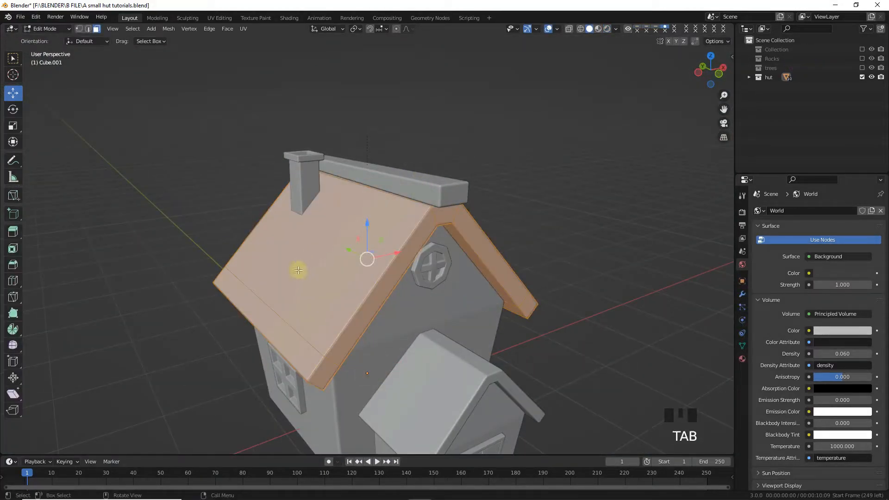
click(275, 328)
shift+click(324, 258)
middle_drag(445, 232, 347, 220)
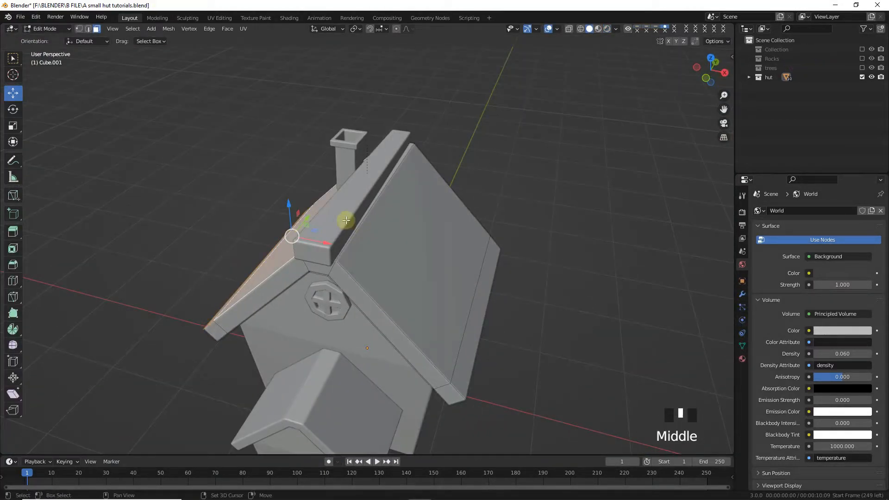
shift+click(346, 221)
shift+click(458, 319)
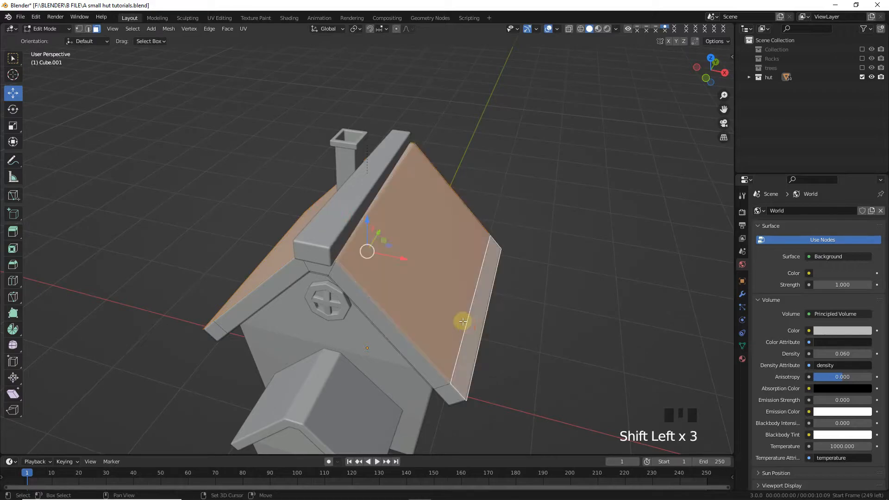
key(shift+d)
right_click(491, 223)
key(p)
click(493, 223)
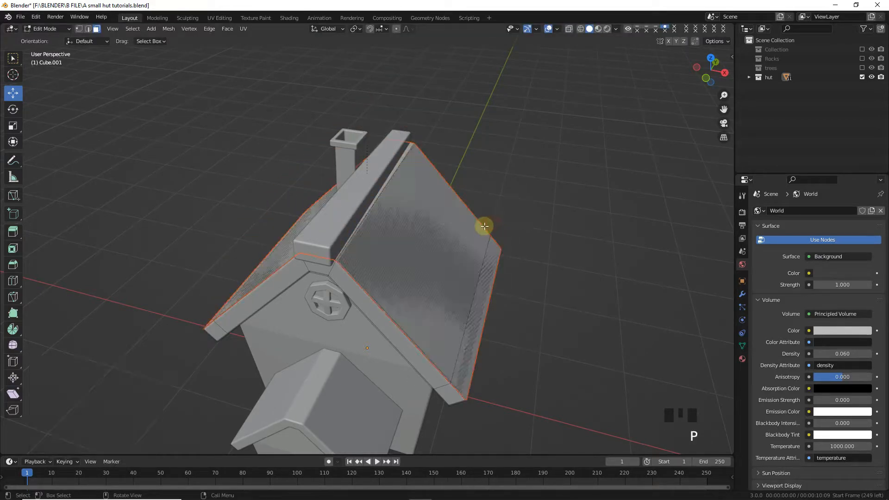
Step: Extrude all faces of the separated roof layer along their normals to give it a slight thickness
key(Tab)
middle_drag(421, 239, 429, 231)
click(429, 231)
key(Tab)
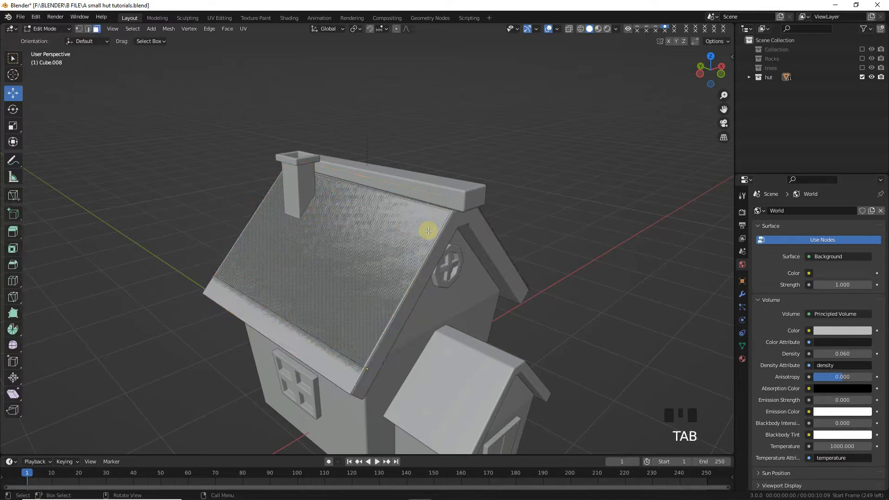
key(a)
click(430, 166)
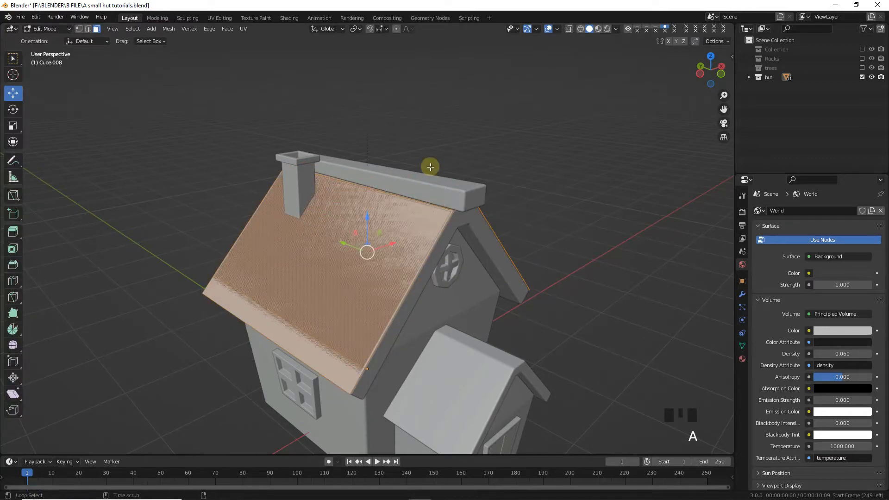
key(alt+e)
click(423, 176)
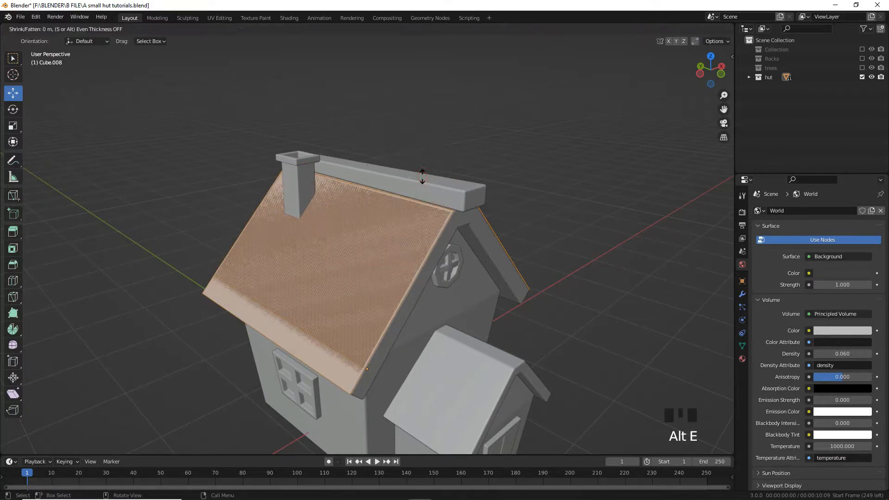
click(423, 174)
middle_drag(423, 175, 431, 207)
Step: Isolate the thickened roof layer by inverting the selection and hiding all other hut objects
key(Tab)
scroll(419, 235, up, 2)
key(ctrl+i)
key(h)
click(409, 239)
Step: Add 62 evenly spaced loop cuts along the ridge of the roof layer, running across both slopes
key(Tab)
scroll(477, 171, up, 2)
middle_drag(477, 171, 471, 156)
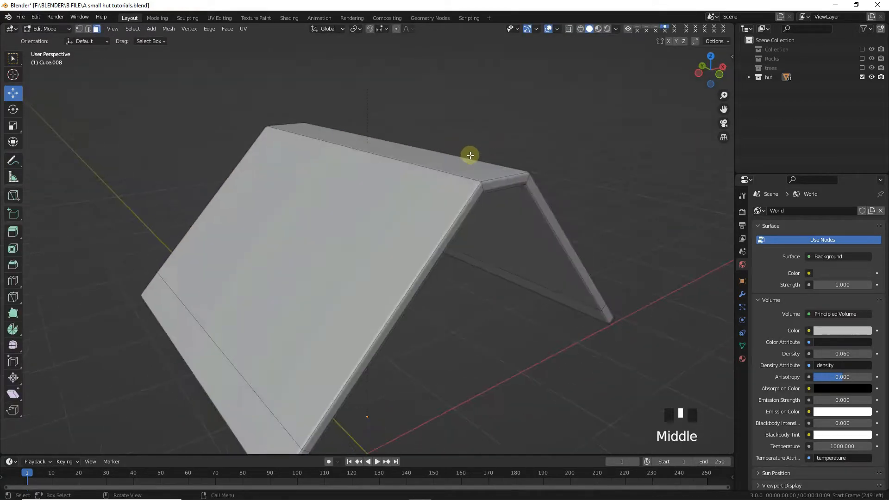
key(ctrl+r)
scroll(377, 144, up, 15)
click(377, 142)
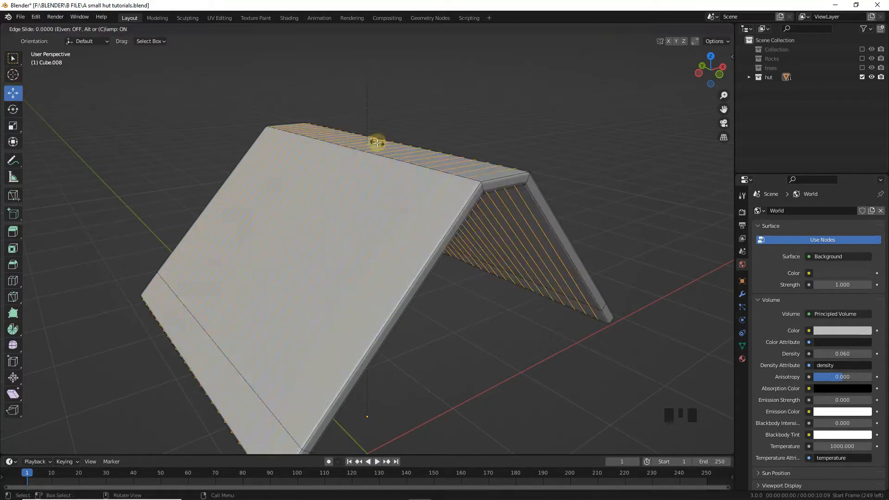
right_click(377, 143)
middle_drag(377, 143, 419, 184)
drag(127, 374, 153, 374)
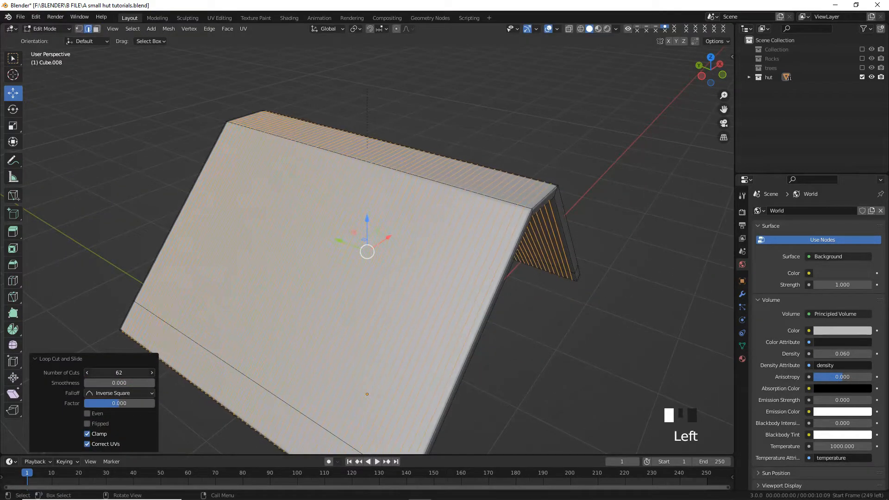
Step: Add evenly spaced loop cuts along the narrow eave strip below the first roof slope
click(556, 294)
middle_drag(556, 294, 423, 395)
key(ctrl+r)
scroll(327, 406, up, 8)
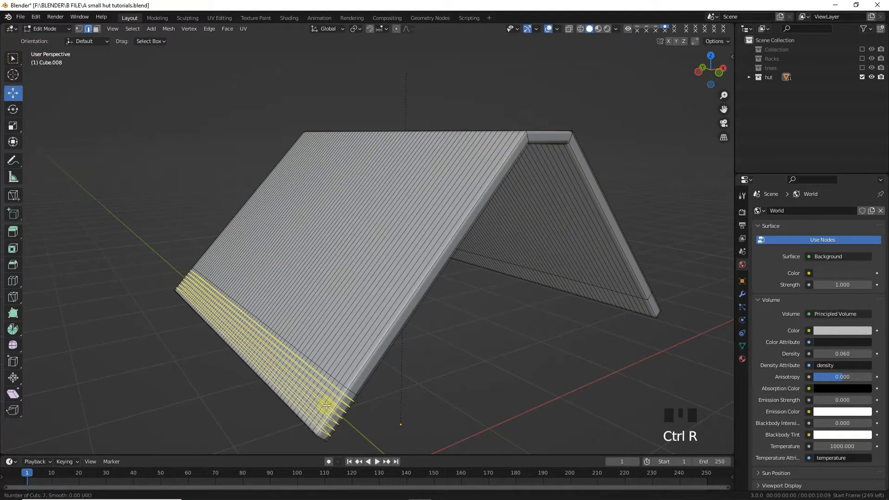
click(327, 406)
right_click(327, 406)
click(478, 388)
Step: Add dense, evenly spaced lengthwise loop cuts across the first main slope of the roof layer
key(ctrl+r)
scroll(398, 293, up, 20)
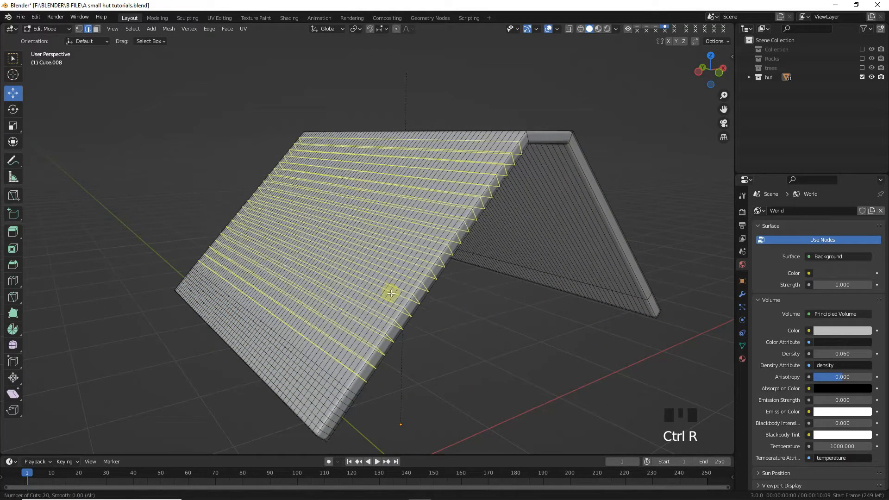
scroll(391, 294, up, 2)
click(391, 294)
right_click(392, 293)
Step: Subdivide the roof layer's flat ridge strip with evenly spaced lengthwise loop cuts
middle_drag(391, 294, 578, 277)
key(ctrl+r)
scroll(508, 293, down, 20)
click(509, 306)
right_click(509, 305)
click(468, 240)
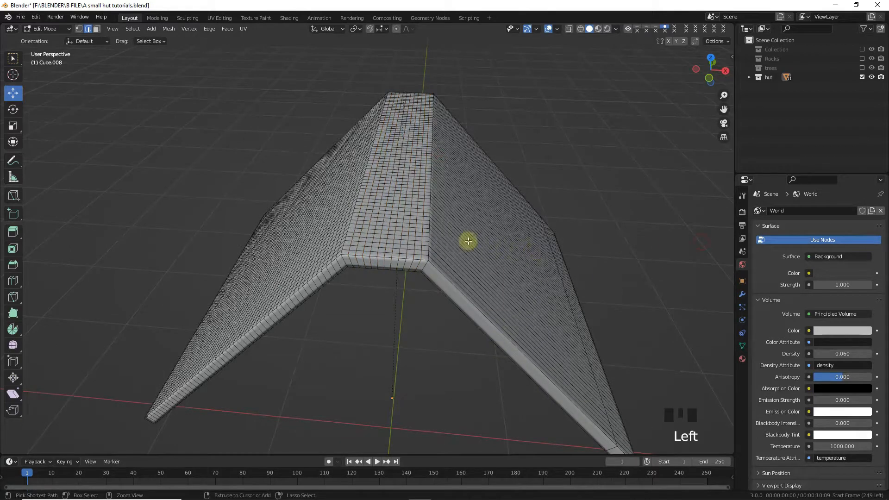
Step: Add 43 evenly spaced lengthwise loop cuts across the opposite roof slope
key(ctrl+r)
scroll(468, 250, up, 20)
click(469, 257)
right_click(469, 257)
middle_drag(469, 257, 458, 260)
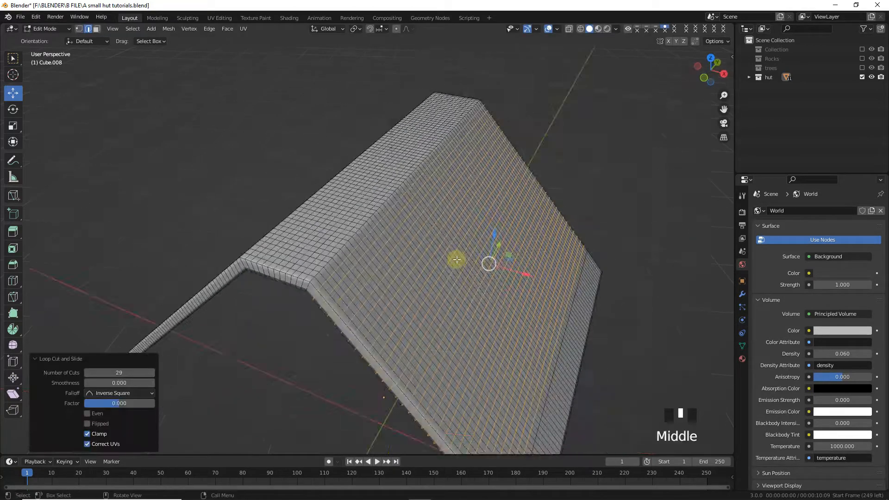
shift+drag(128, 376, 323, 290)
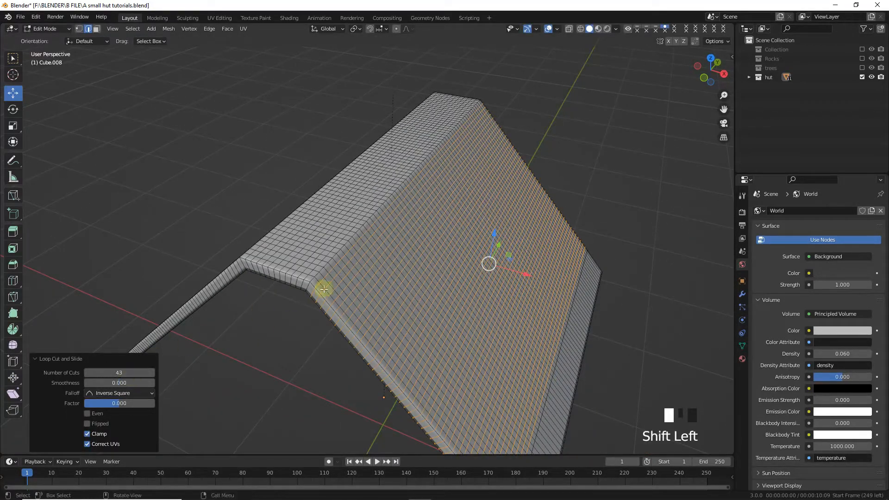
Step: Add 6 evenly spaced loop cuts along the eave strip of the opposite slope
shift+middle_drag(548, 311, 477, 173)
key(ctrl+r)
scroll(415, 308, up, 15)
click(415, 309)
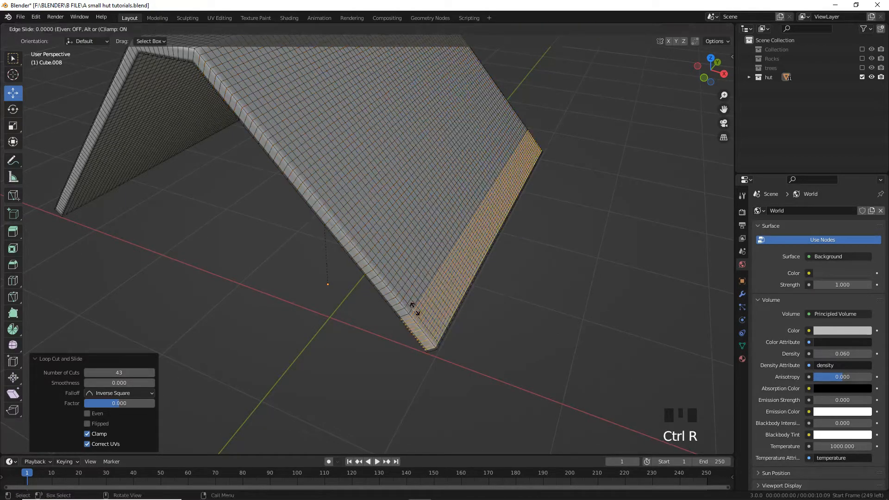
right_click(413, 310)
shift+drag(113, 373, 88, 373)
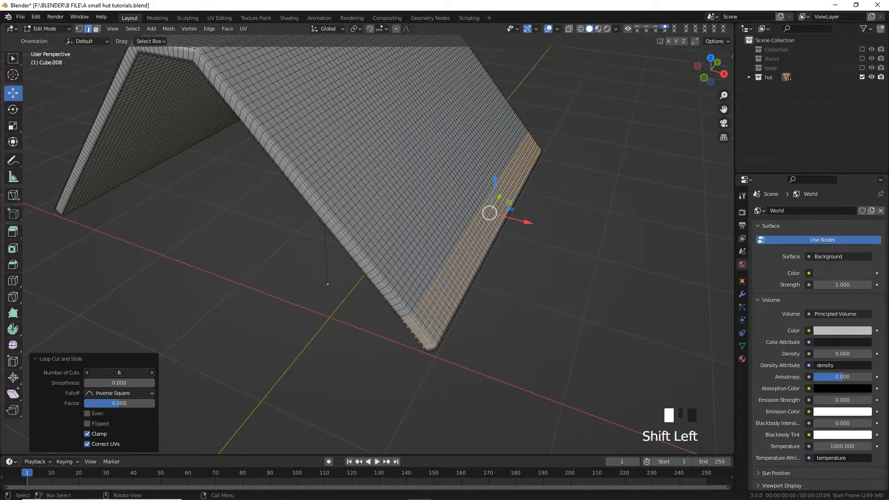
click(465, 305)
Step: Add centred loop cuts around the roof layer's thin outer rim and return to Object Mode
key(ctrl+r)
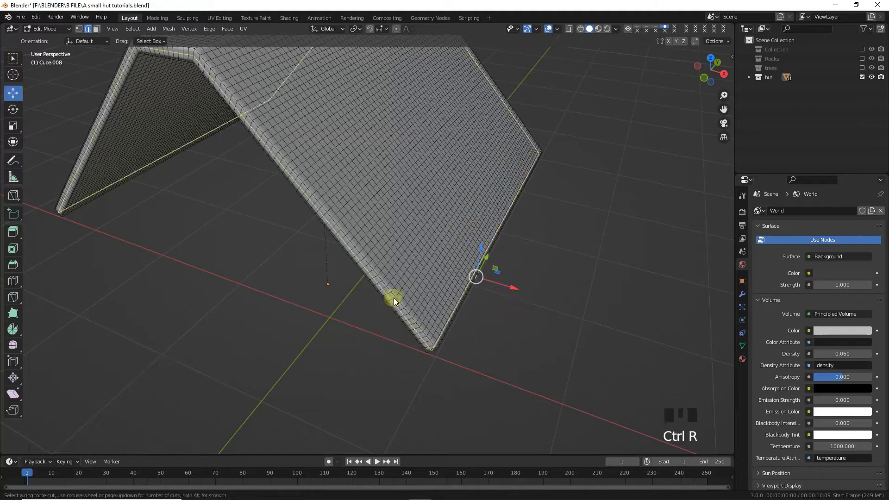
click(404, 315)
right_click(404, 316)
middle_drag(404, 316, 270, 337)
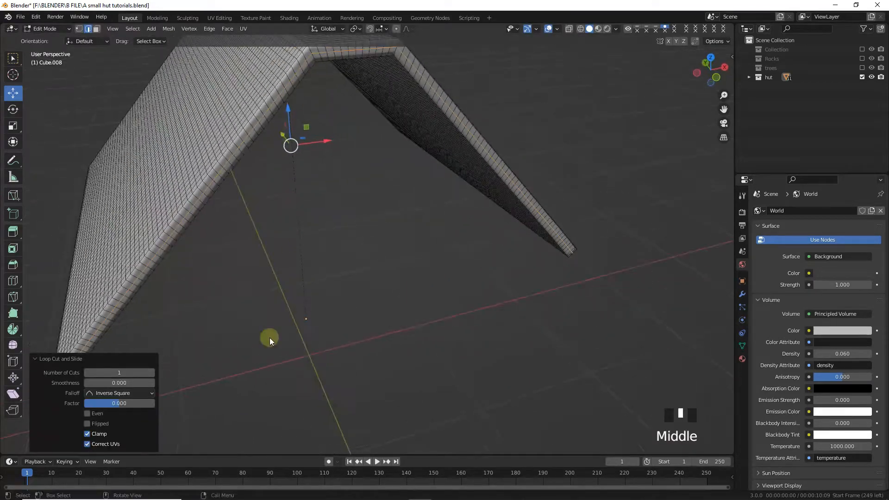
click(151, 373)
middle_drag(198, 318, 432, 273)
key(Tab)
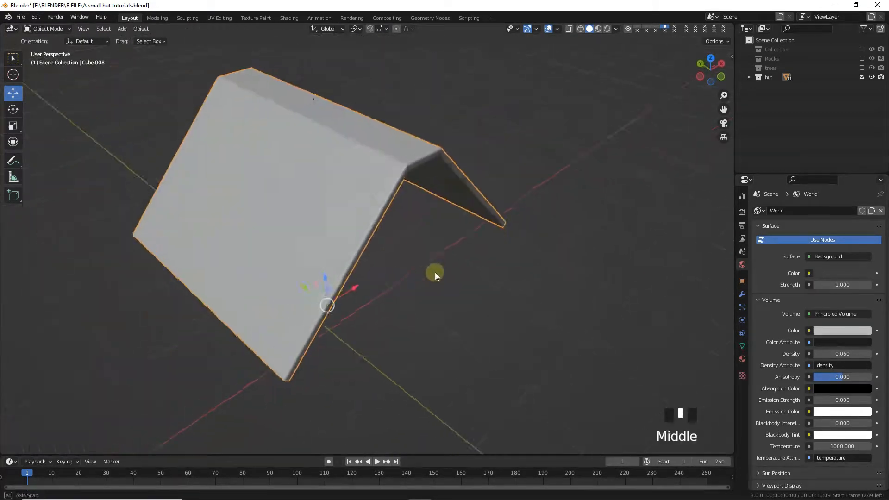
Step: Add a Displace modifier to the roof layer with a new texture of type Clouds
click(743, 295)
click(806, 232)
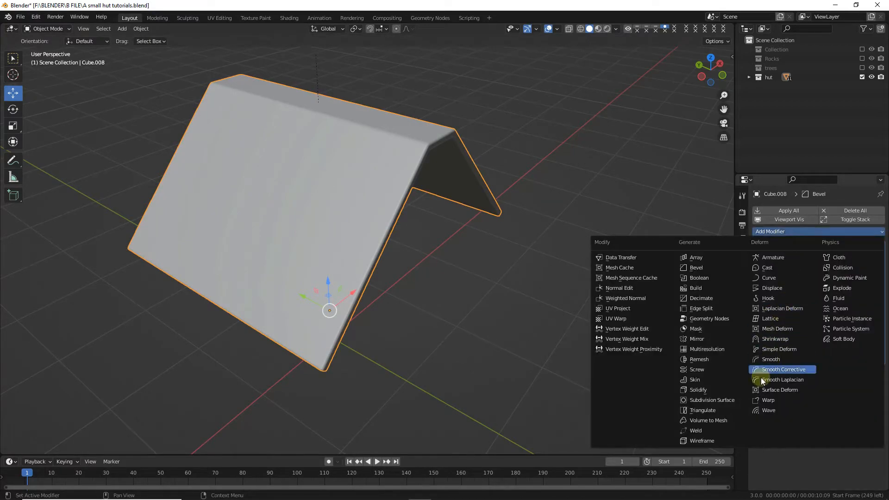
click(779, 289)
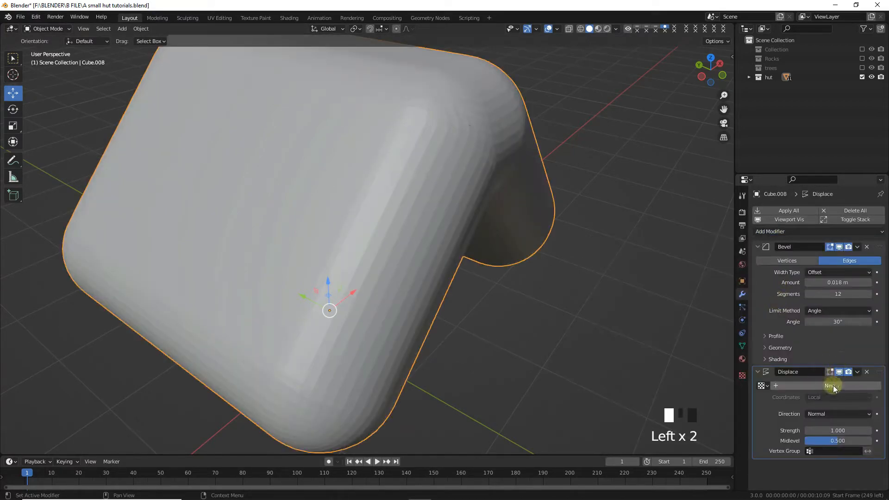
click(803, 387)
click(742, 375)
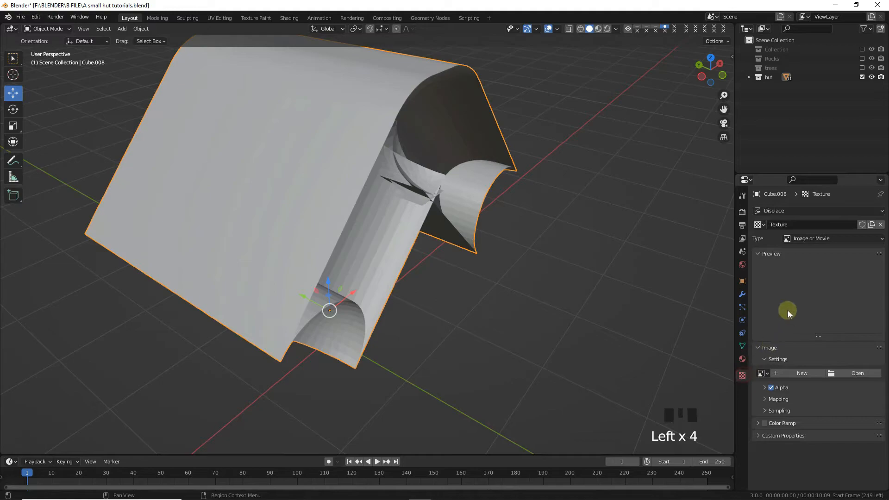
click(808, 239)
click(806, 269)
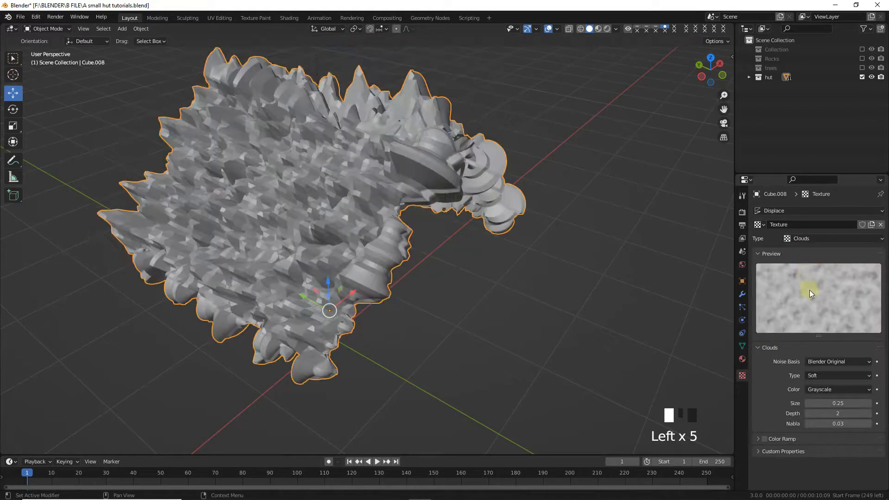
Step: Set the roof layer's Displace strength to 0.080
click(742, 295)
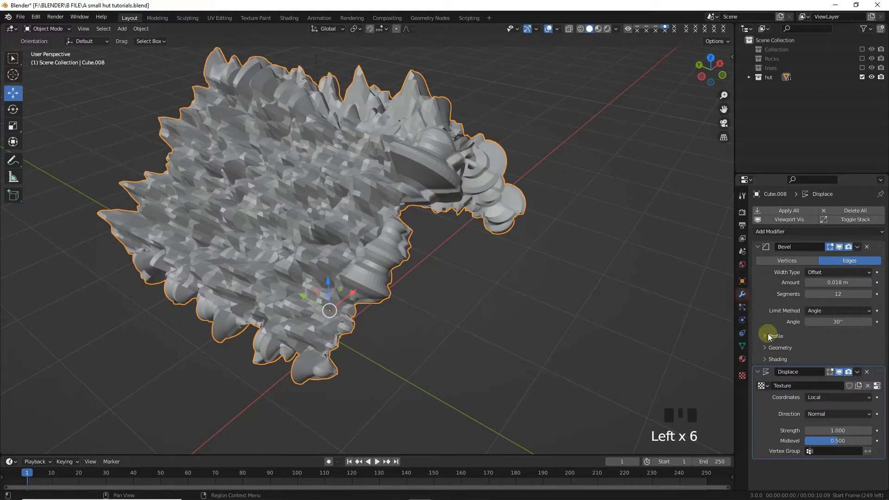
drag(840, 431, 812, 431)
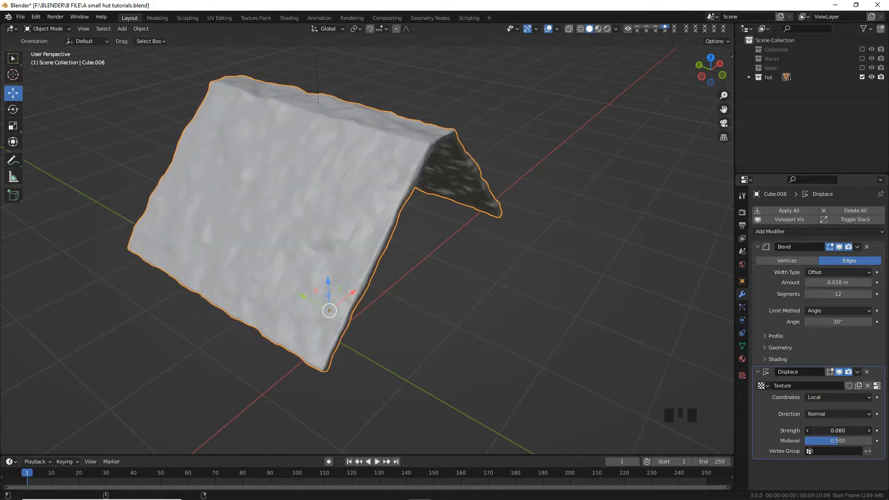
click(138, 29)
middle_click(455, 217)
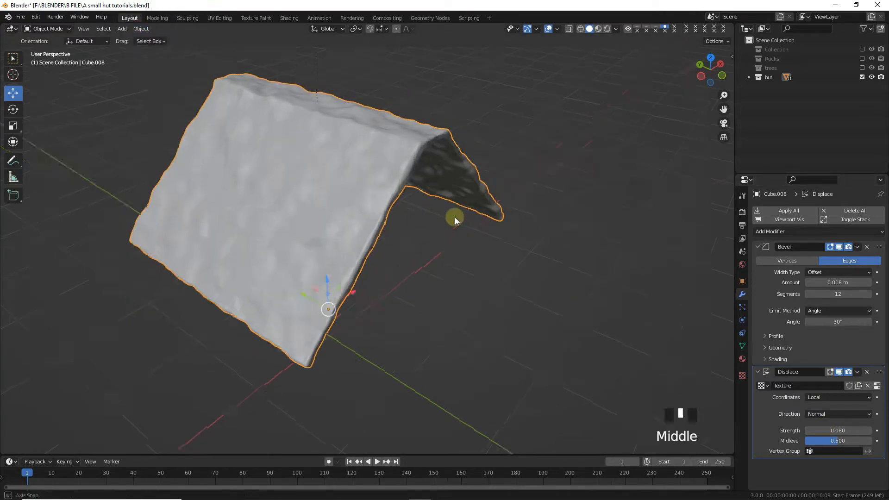
Step: Unhide all the other hut objects and keep the roof snow's Displace strength at 0.080
key(alt+h)
click(513, 160)
middle_drag(513, 160, 487, 125)
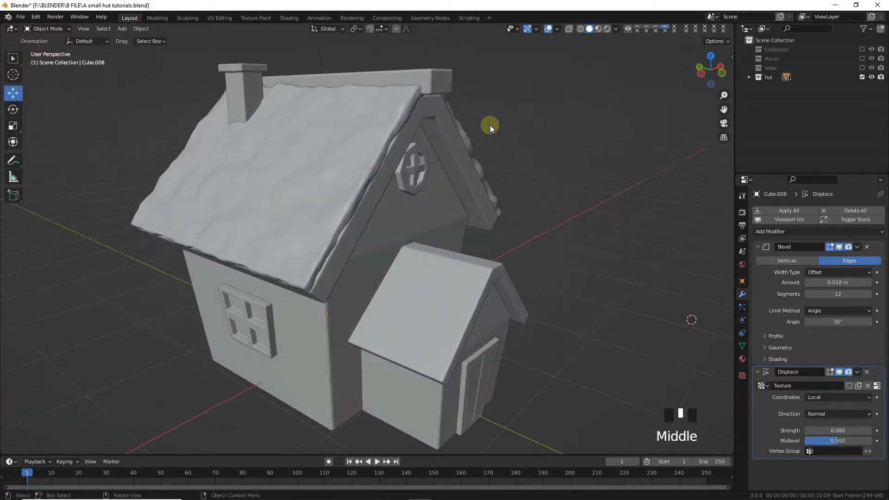
click(397, 133)
mouse_move(397, 133)
middle_down()
mouse_move(389, 115)
mouse_move(398, 121)
middle_up()
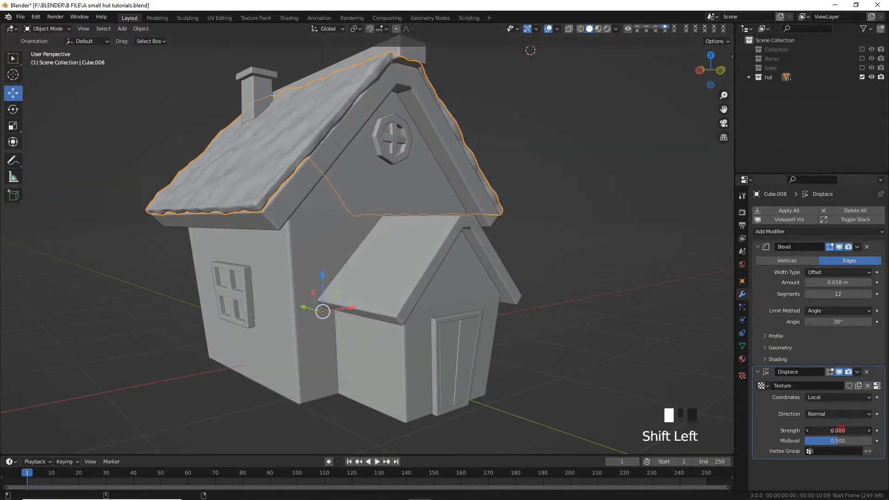
shift+drag(841, 431, 817, 430)
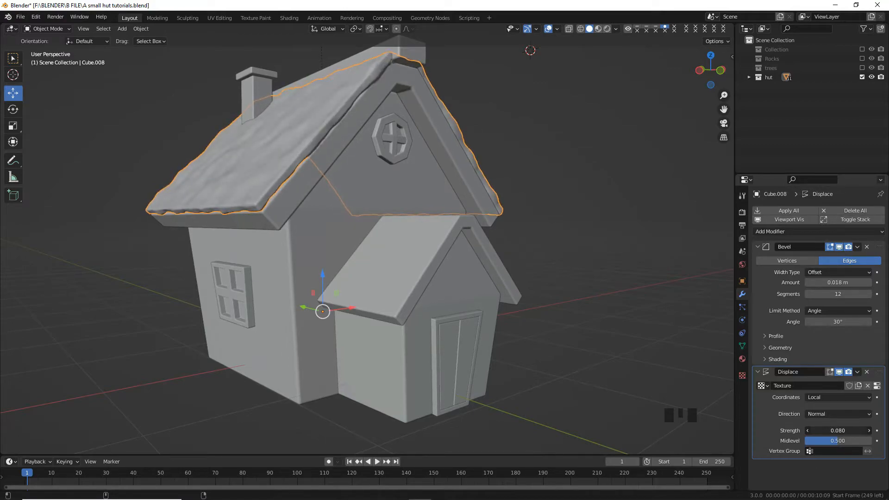
click(614, 190)
middle_drag(594, 177, 571, 225)
Step: Duplicate the top face of the ridge beam in place and separate it into a new object
click(473, 103)
middle_drag(537, 105, 520, 135)
shift+middle_drag(520, 135, 517, 168)
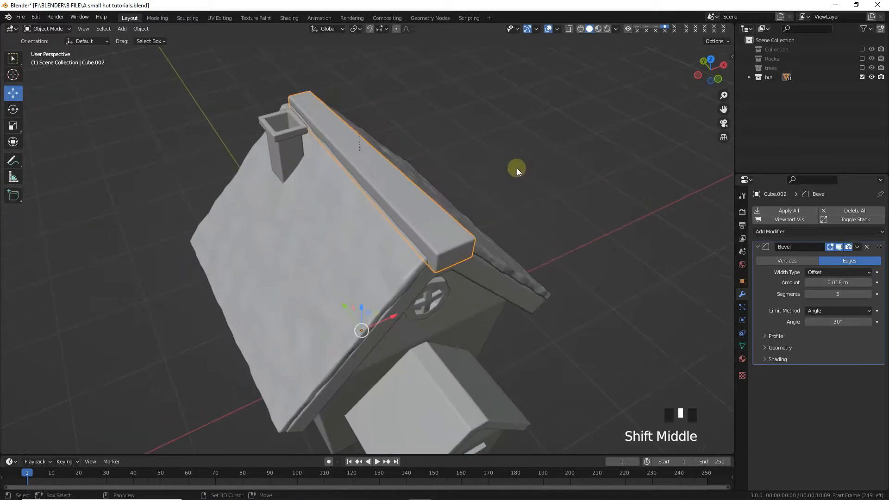
key(Tab)
click(377, 182)
click(96, 28)
click(383, 170)
key(shift+d)
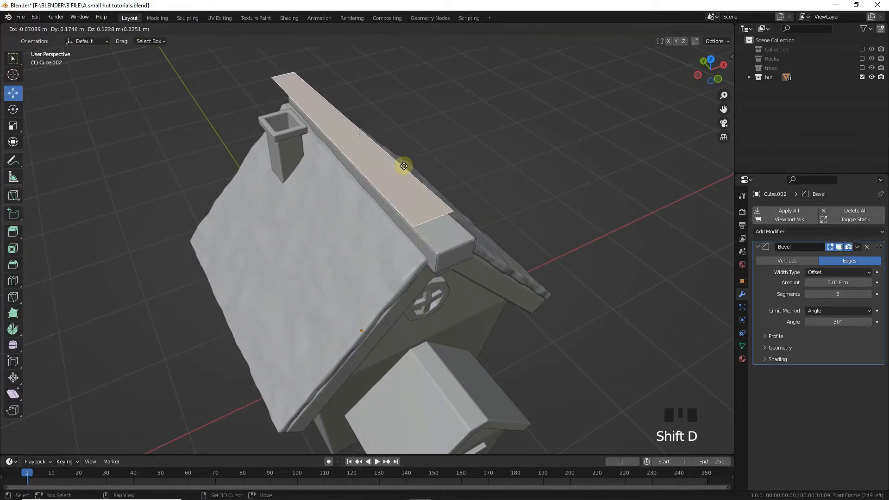
right_click(458, 151)
key(p)
click(458, 151)
key(Tab)
Step: Extrude the separated ridge face upward to form a thin snow slab on the beam
click(394, 185)
scroll(536, 181, up, 5)
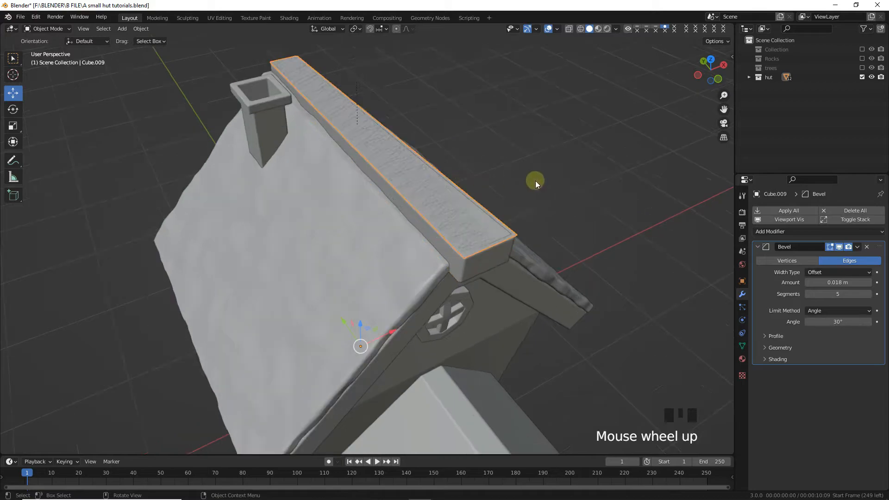
shift+middle_drag(535, 180, 428, 255)
key(Tab)
click(434, 301)
scroll(544, 298, down, 3)
middle_drag(548, 288, 548, 280)
key(e)
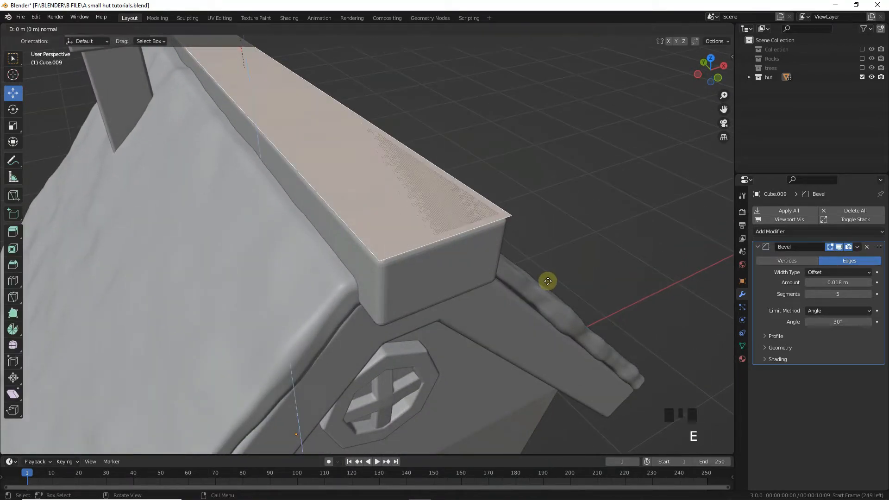
click(548, 224)
Step: Add 11 evenly spaced lengthwise loop cuts across the width of the ridge snow slab
key(ctrl+r)
scroll(453, 204, up, 10)
click(452, 207)
right_click(455, 206)
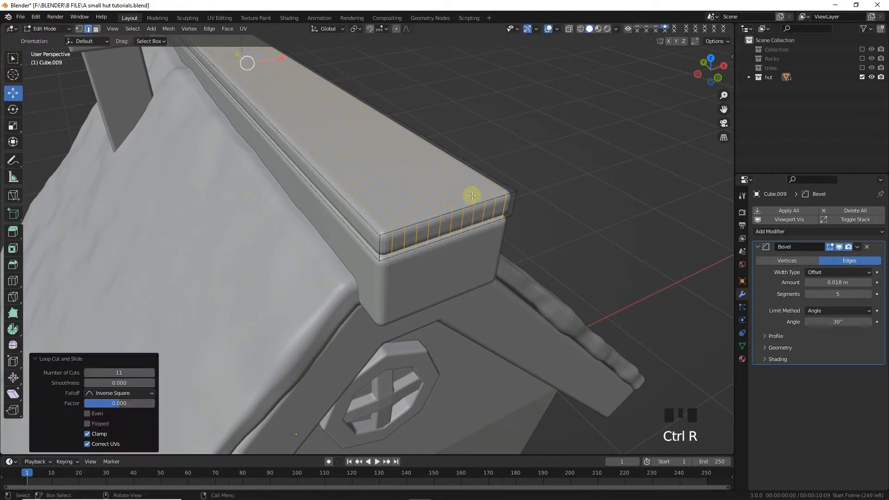
Step: Add many evenly spaced crosswise loop cuts along the length of the ridge snow slab
middle_drag(454, 177, 464, 188)
key(ctrl+e)
key(ctrl+r)
scroll(434, 188, up, 20)
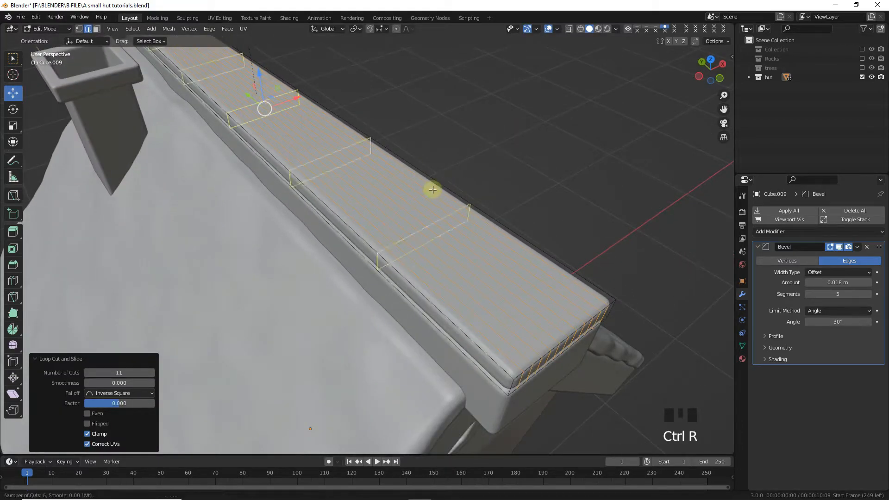
scroll(433, 186, up, 20)
click(433, 186)
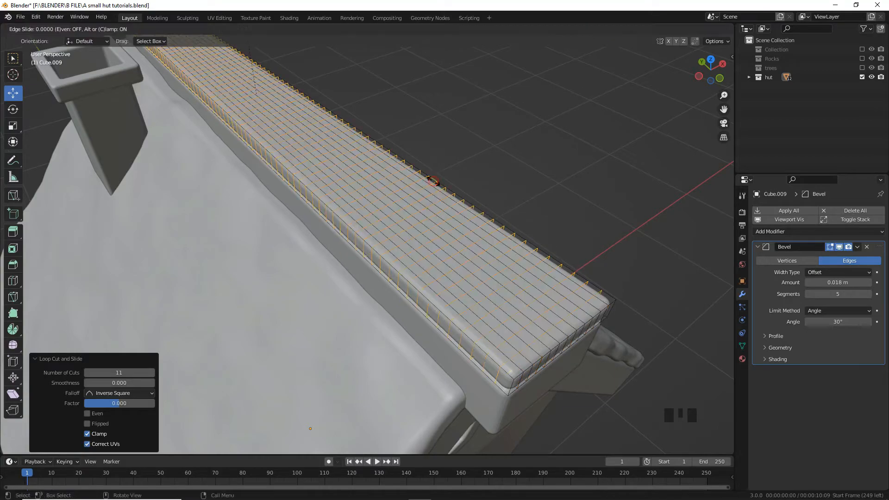
right_click(433, 186)
Step: Add 2 loop cuts around the thin side faces of the ridge slab and return to Object Mode
middle_drag(586, 181, 576, 214)
key(ctrl+r)
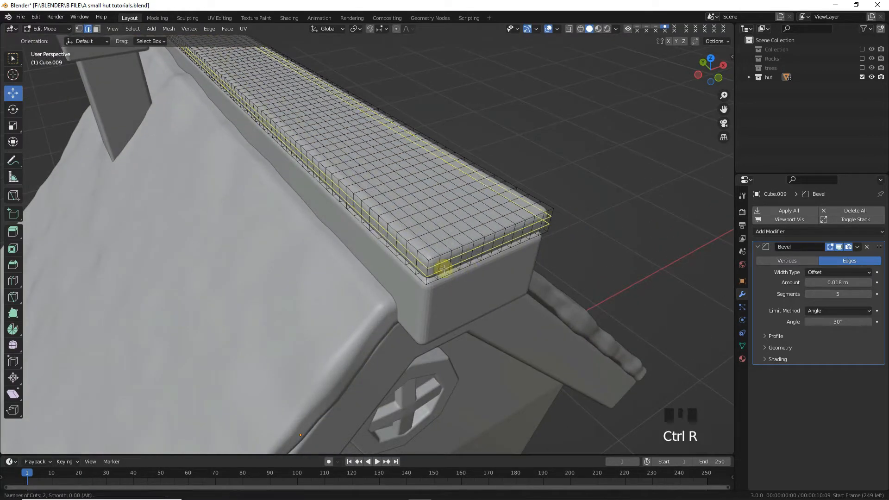
click(444, 268)
right_click(443, 268)
key(Tab)
Step: Add a Displace modifier to the ridge slab using the existing Clouds texture, with strength 0.090
click(773, 231)
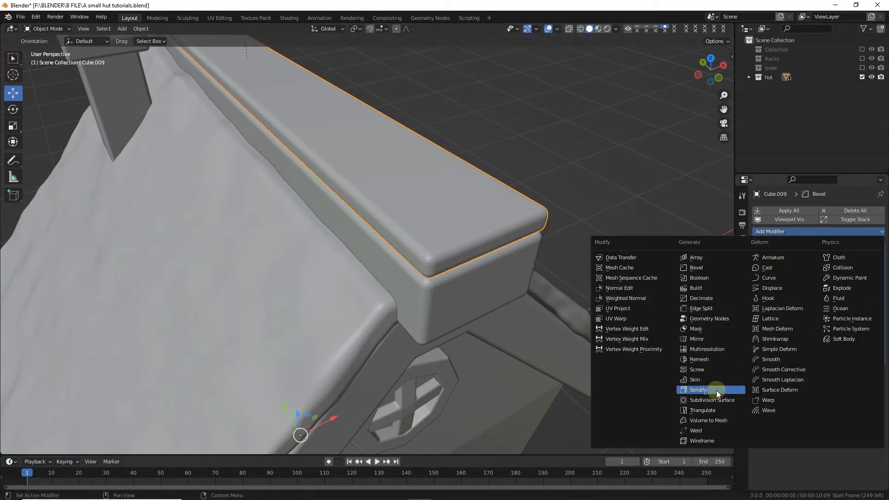
click(771, 288)
click(762, 385)
click(772, 289)
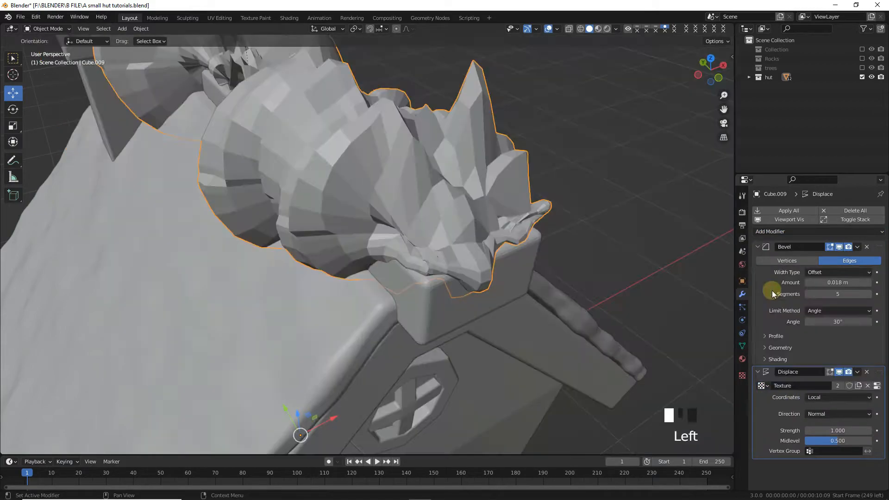
shift+drag(838, 427, 827, 427)
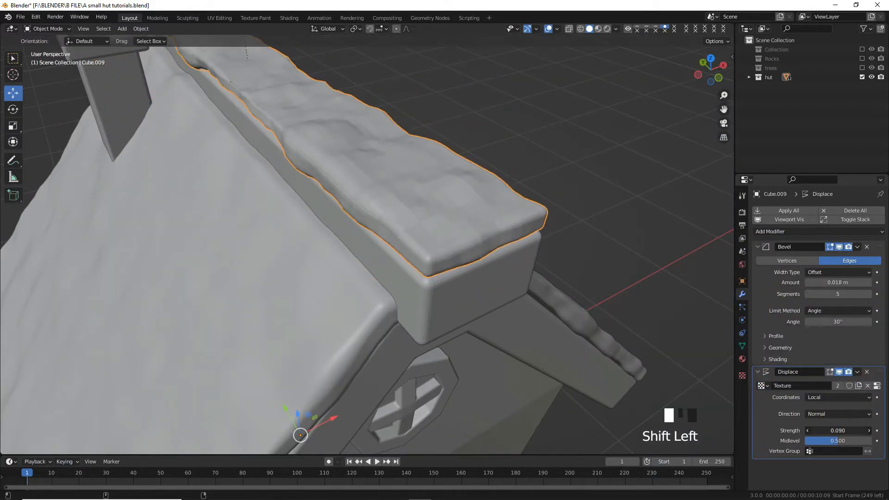
click(141, 29)
click(179, 176)
scroll(457, 179, down, 3)
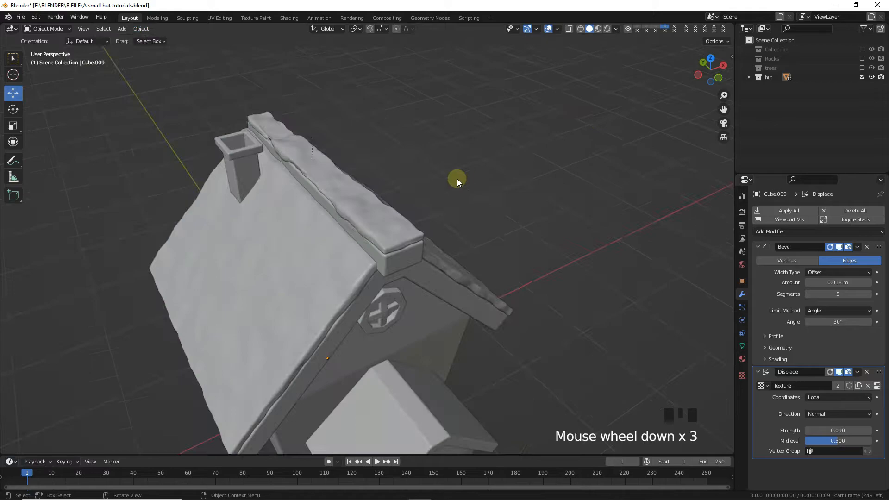
Step: Set the size of the roof snow's shared Clouds texture to 0.14
middle_drag(458, 179, 496, 176)
scroll(497, 176, up, 2)
shift+drag(839, 431, 820, 403)
click(471, 295)
click(743, 375)
middle_drag(534, 270, 500, 246)
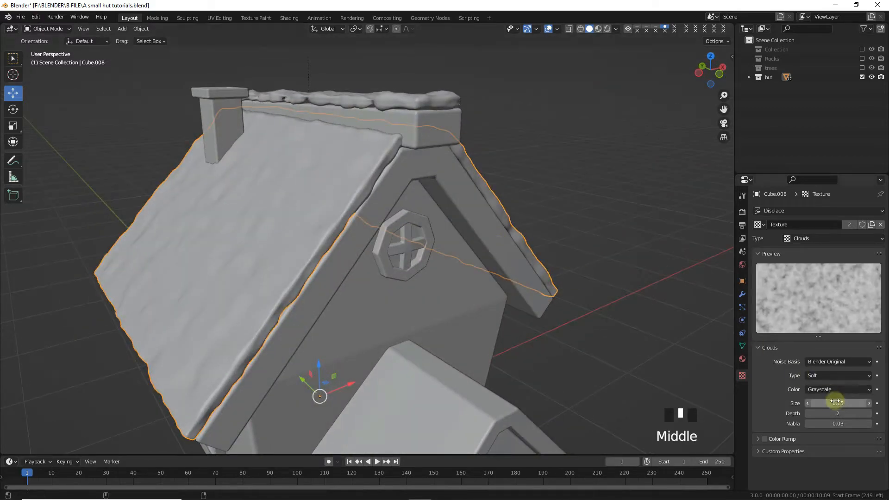
shift+drag(836, 403, 831, 403)
Step: Set the ridge snow slab's Displace strength to 0.030
click(432, 96)
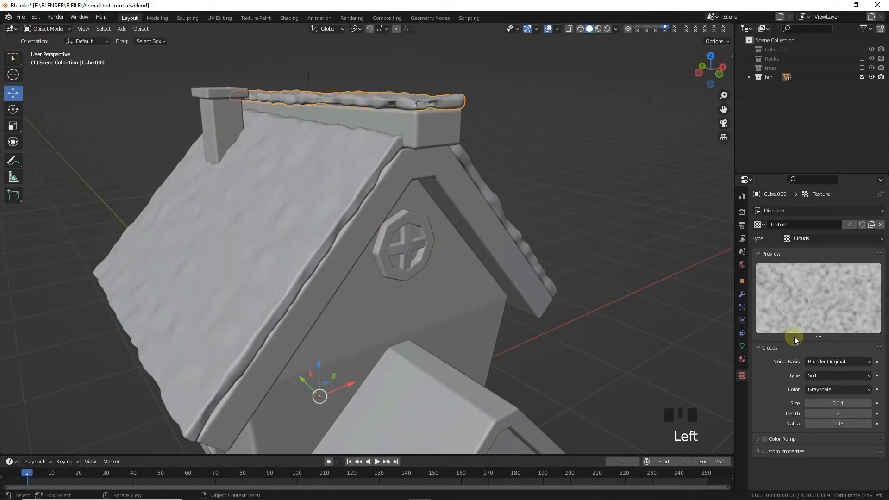
click(742, 294)
shift+drag(834, 441, 837, 441)
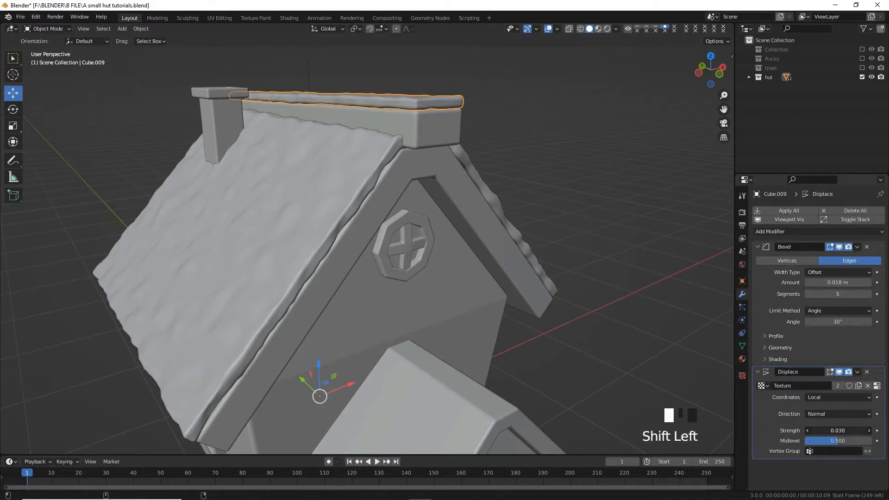
Step: Set the main roof snow's Displace strength to 0.050
click(523, 207)
click(804, 385)
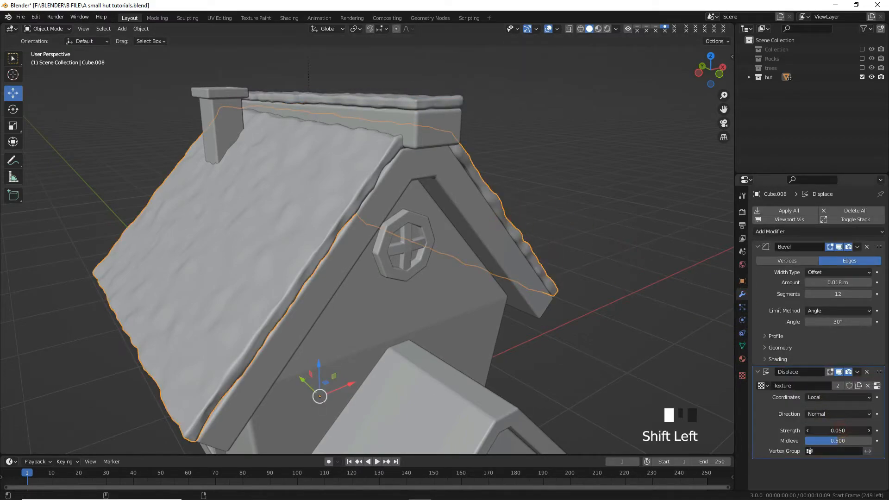
mouse_move(841, 431)
shift+mouse_down()
mouse_move(820, 431)
mouse_move(841, 431)
shift+mouse_up()
click(596, 178)
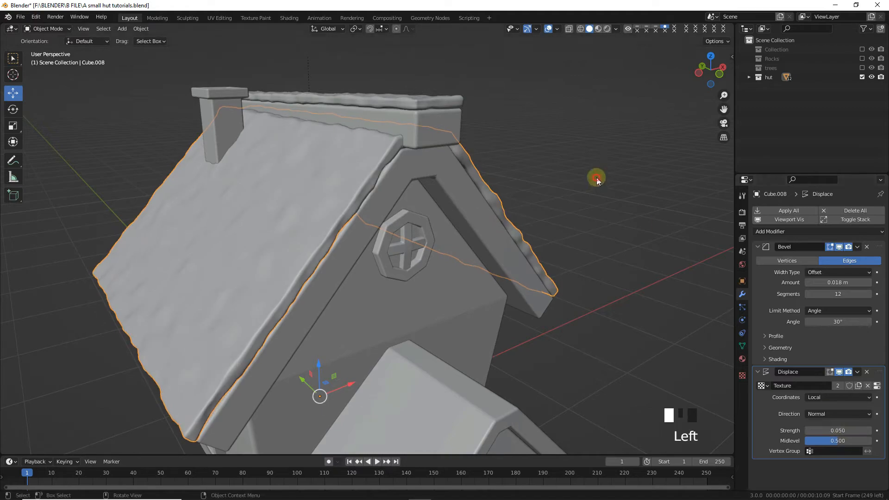
middle_drag(597, 180, 580, 168)
scroll(546, 283, up, 3)
shift+middle_drag(547, 284, 519, 194)
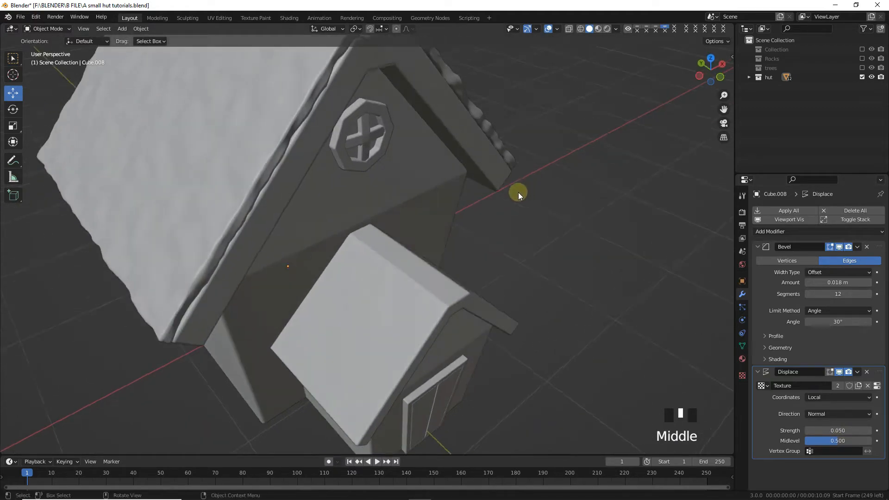
Step: Duplicate the main roof snow in place and scale the copy to 0.454 for the porch roof
click(271, 120)
key(KP_1)
key(shift+d)
right_click(568, 219)
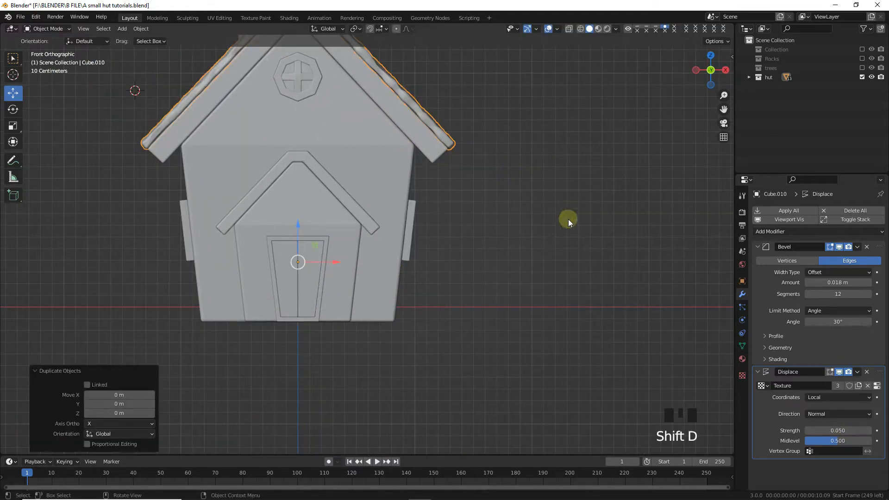
key(s)
click(410, 206)
Step: Move the scaled snow copy about -1.28 m along Y so it sits over the porch roof
scroll(385, 194, up, 2)
key(KP_7)
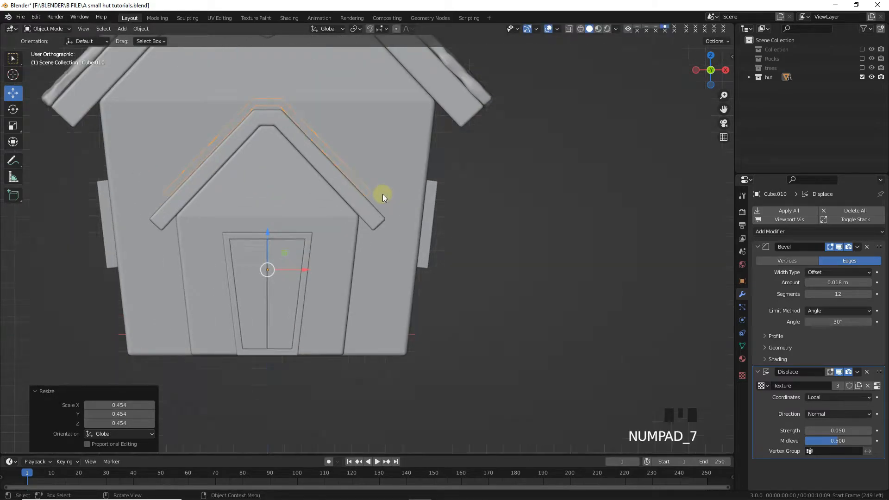
scroll(382, 193, down, 4)
drag(328, 193, 319, 287)
key(KP_1)
scroll(330, 172, up, 4)
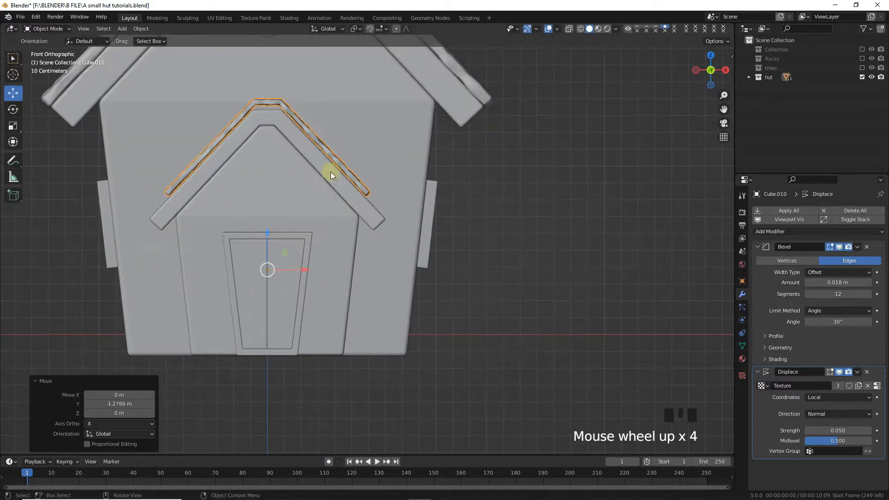
Step: Enlarge the porch snow to span the porch roof's slopes and lower it in Z onto the roof
shift+middle_drag(331, 175, 382, 184)
key(g)
key(z)
click(426, 267)
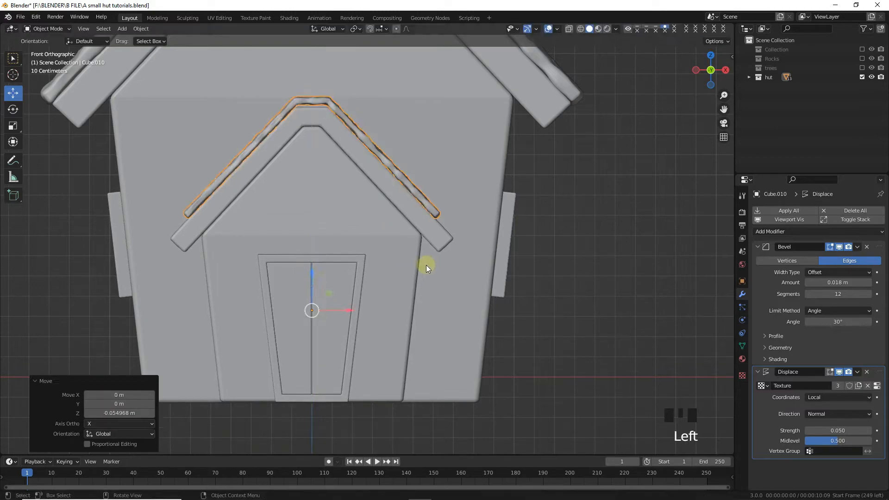
key(s)
click(434, 262)
drag(311, 271, 314, 305)
key(s)
click(372, 272)
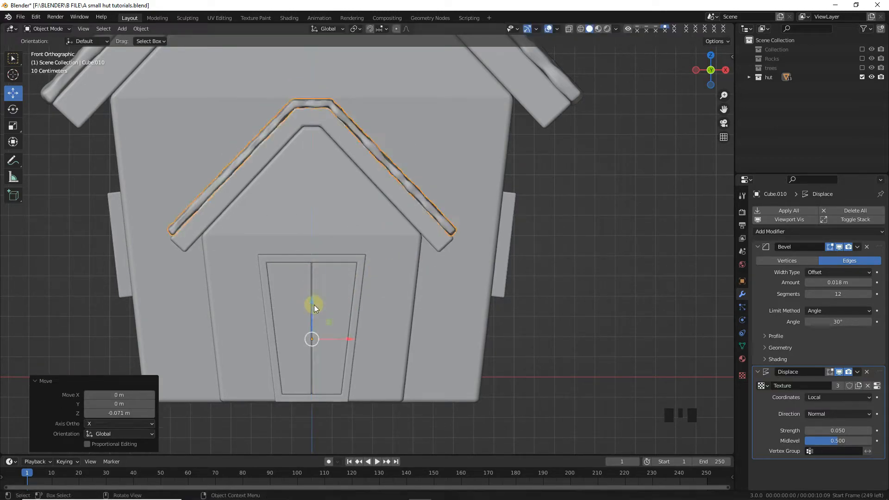
Step: Shift the porch snow along Y to line up with the front of the porch roof
click(378, 154)
scroll(422, 175, down, 2)
middle_drag(378, 154, 447, 223)
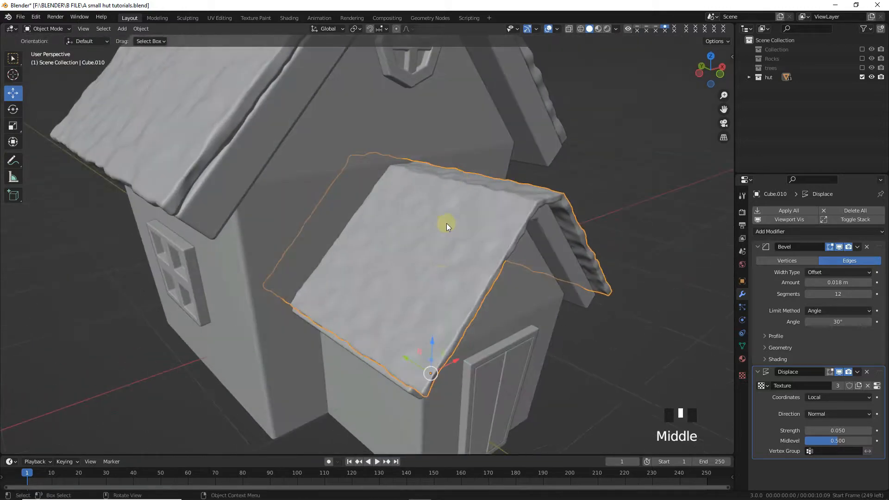
click(404, 354)
click(655, 175)
middle_drag(655, 174, 533, 139)
scroll(507, 113, down, 2)
Step: Re-enable the collection holding the ground and assign the ground's material, Material, to the main roof snow
click(356, 116)
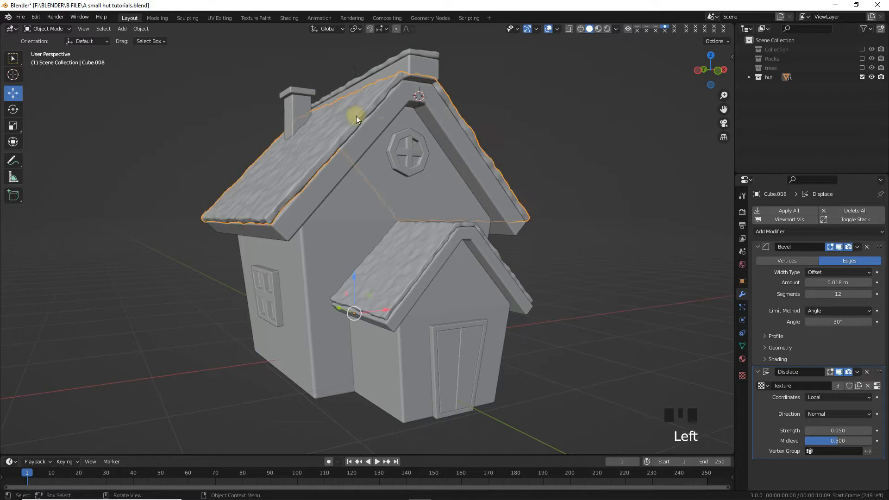
click(743, 361)
click(696, 236)
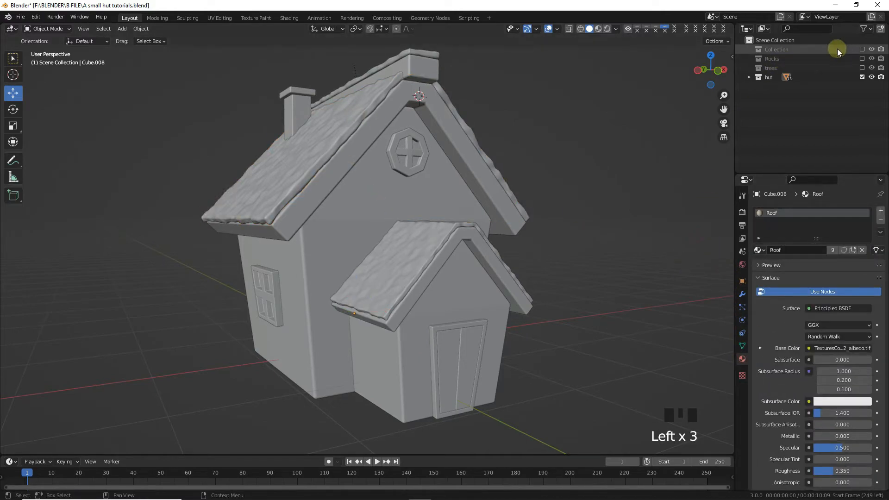
click(863, 49)
click(602, 242)
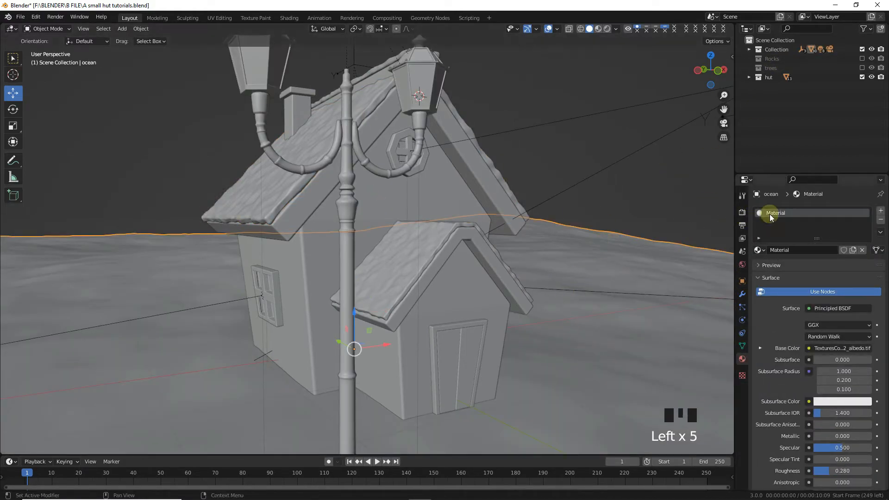
click(296, 185)
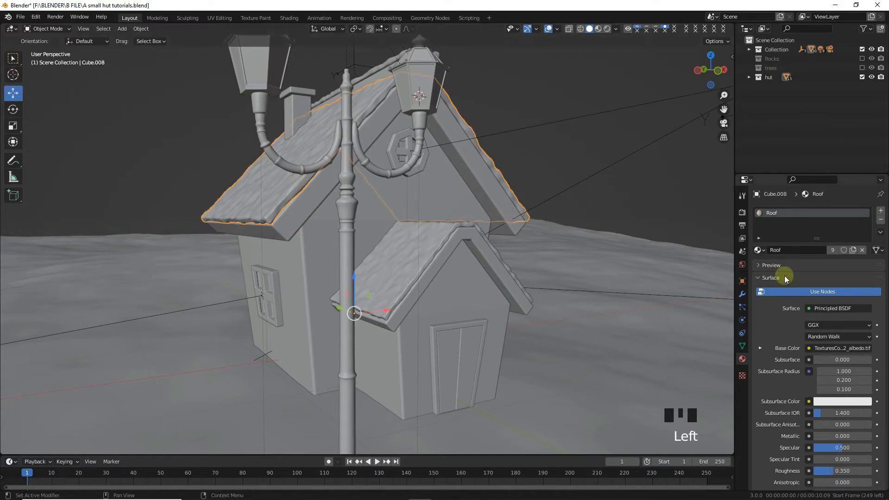
click(759, 250)
scroll(762, 287, up, 4)
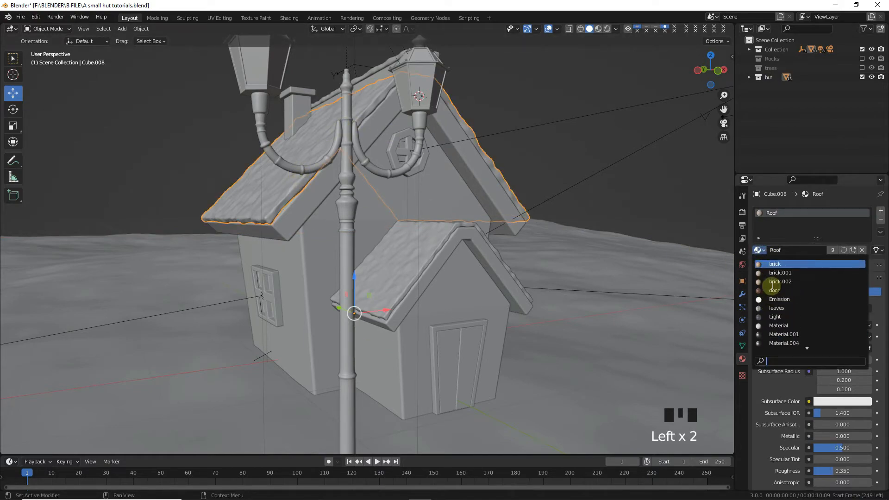
click(772, 325)
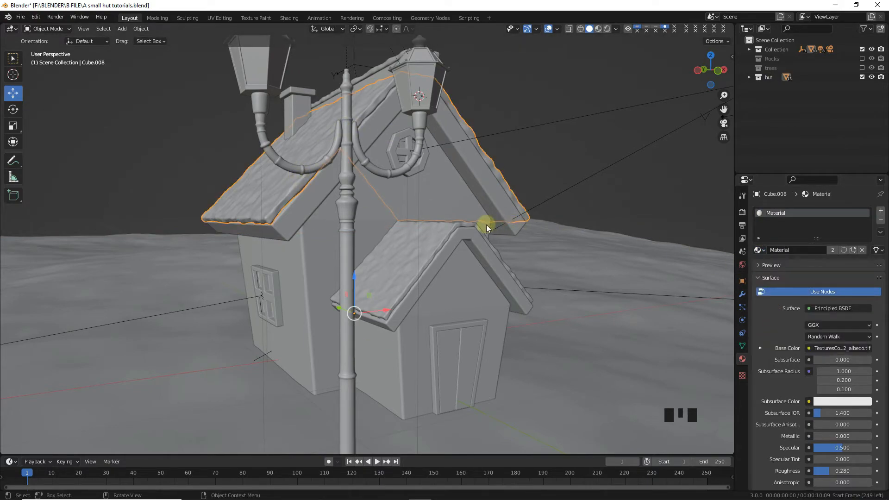
Step: Make the main roof snow's material a separate copy named Snow and assign it to the ridge and porch snow
middle_drag(486, 224, 499, 250)
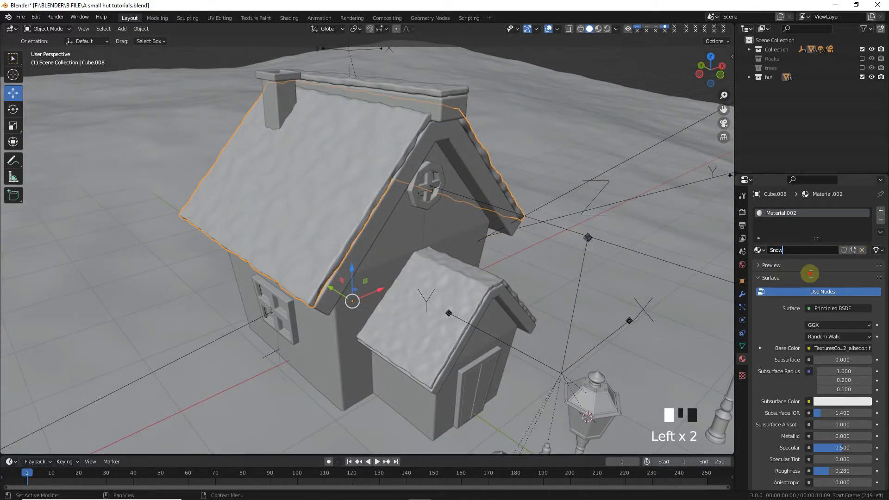
click(447, 95)
click(758, 250)
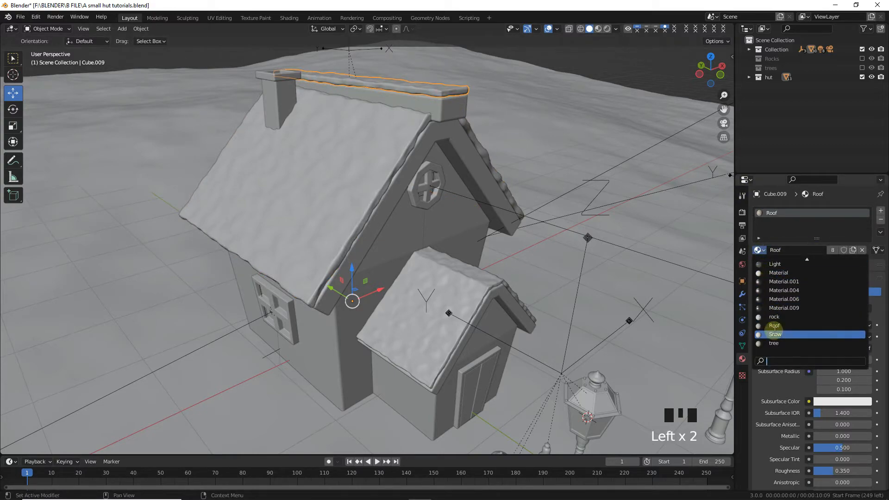
click(465, 295)
click(758, 251)
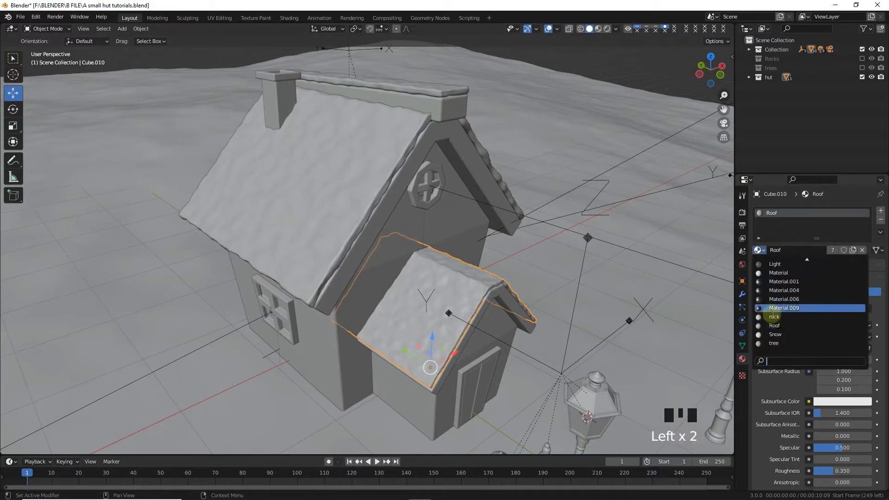
click(771, 337)
Step: Preview the materials and set the Snow base colour texture's mapping scale to 1 in X and Y
click(599, 30)
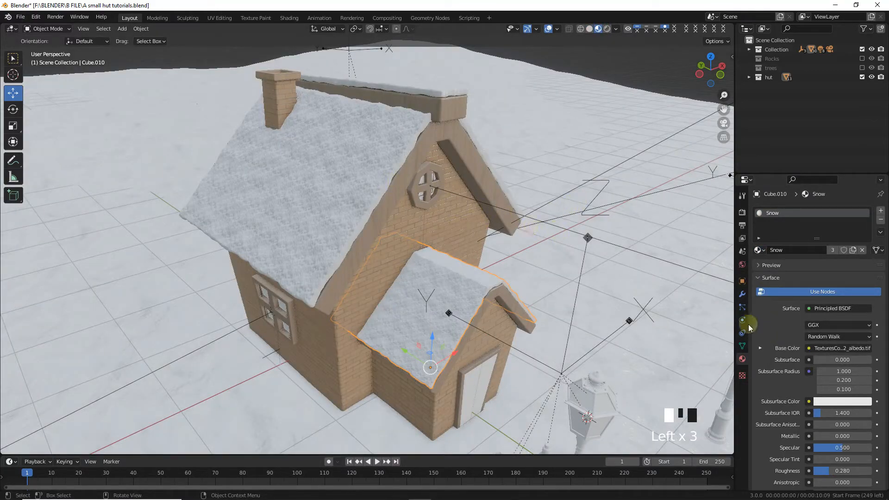
scroll(779, 347, down, 3)
click(760, 295)
scroll(762, 360, down, 5)
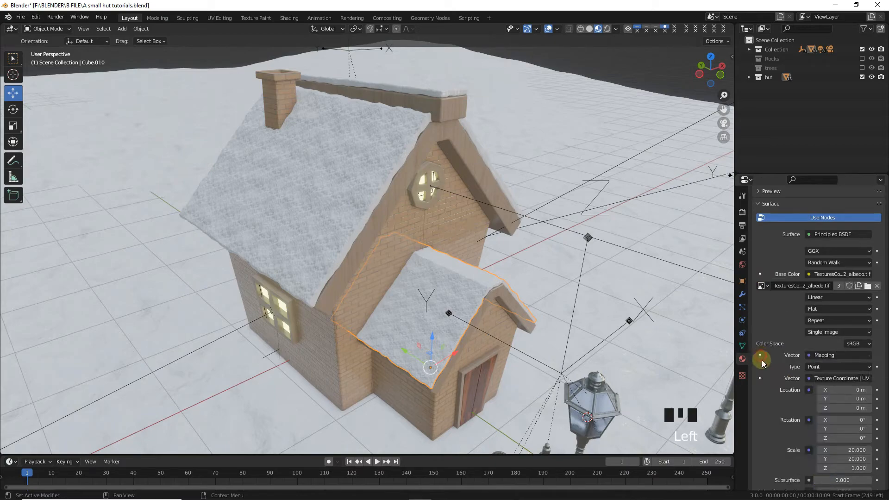
drag(846, 358, 824, 367)
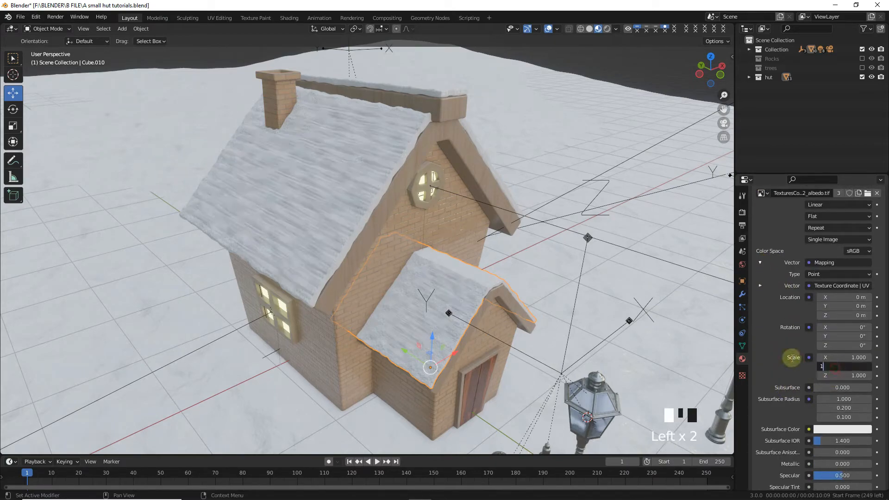
text(1)
key(Return)
Step: Try a Snow texture mapping scale of 2 in X and Y and return both to 1
scroll(402, 230, up, 3)
middle_drag(401, 230, 519, 229)
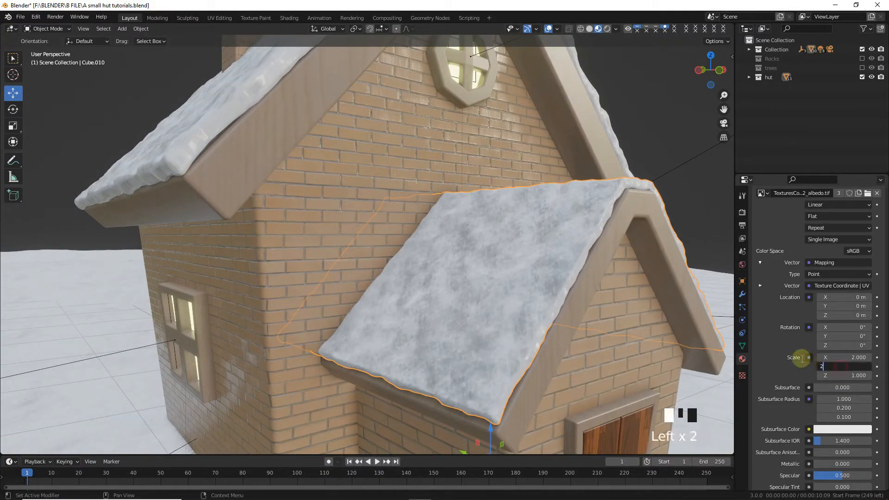
key(Return)
click(837, 357)
text(1)
key(Return)
click(842, 365)
text(1)
key(Return)
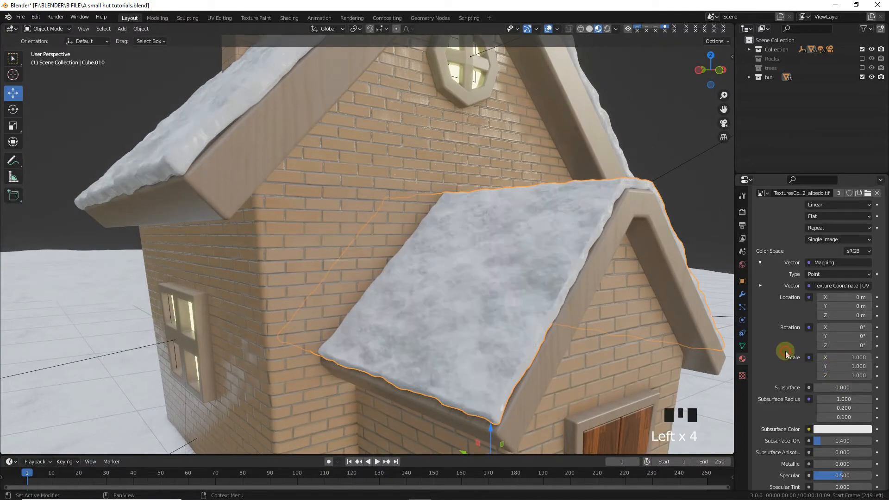
Step: Re-enable the Rocks and trees collections in the rendered camera view and save the file
scroll(548, 262, down, 3)
key(KP_0)
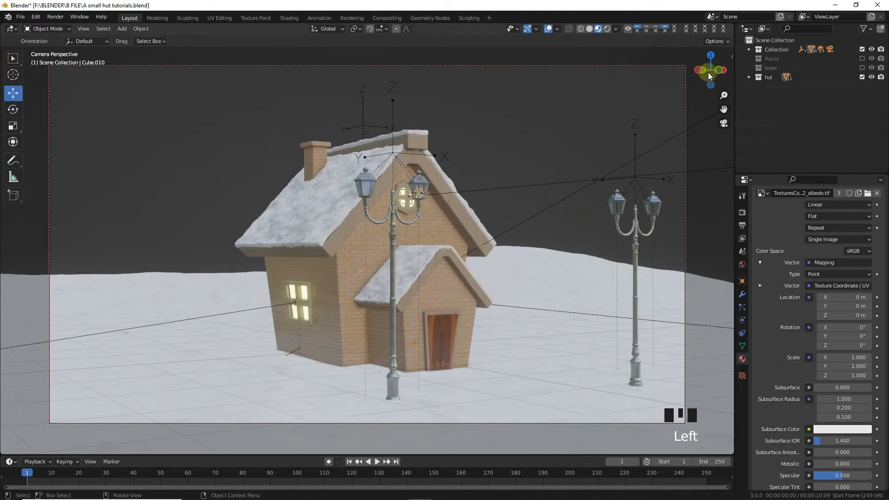
click(863, 58)
click(863, 68)
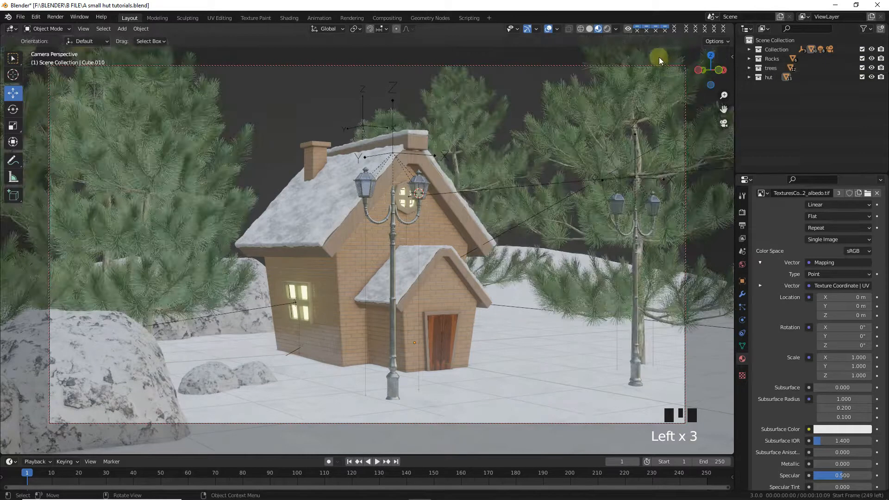
click(607, 29)
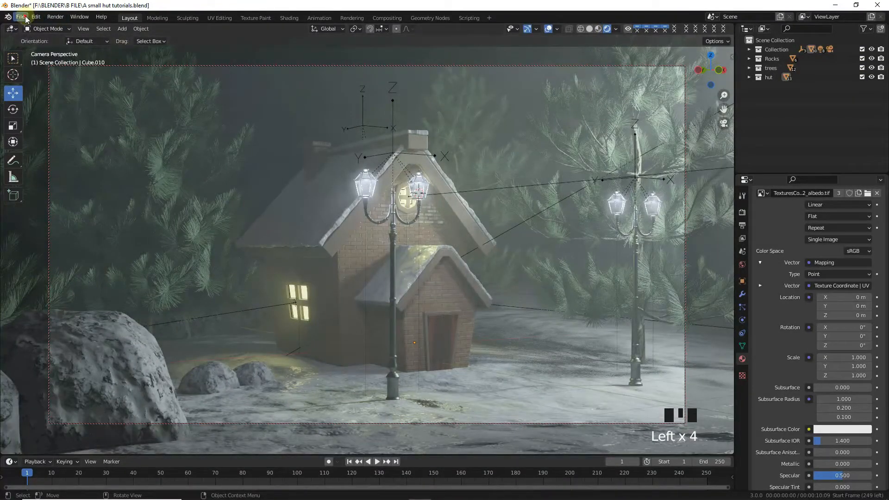
click(21, 17)
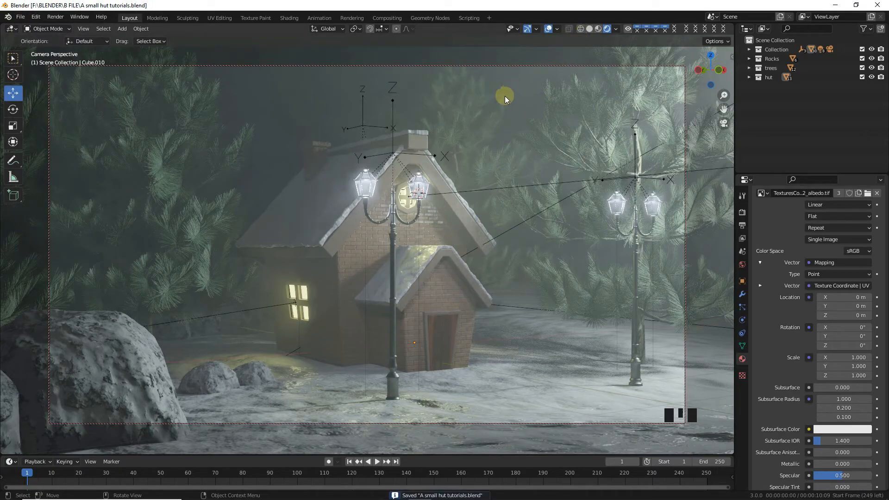
Step: Switch to solid shading and open the hut's side window frame in Edit Mode
key(KP_0)
scroll(478, 108, up, 2)
mouse_move(477, 109)
middle_down()
mouse_move(457, 126)
mouse_move(473, 153)
mouse_move(466, 156)
mouse_move(510, 142)
mouse_move(526, 163)
mouse_move(574, 57)
middle_up()
click(590, 28)
mouse_move(568, 146)
middle_down()
mouse_move(569, 207)
mouse_move(508, 193)
mouse_move(374, 252)
middle_up()
scroll(422, 224, up, 3)
middle_drag(423, 224, 367, 257)
click(367, 257)
scroll(407, 227, up, 2)
key(Tab)
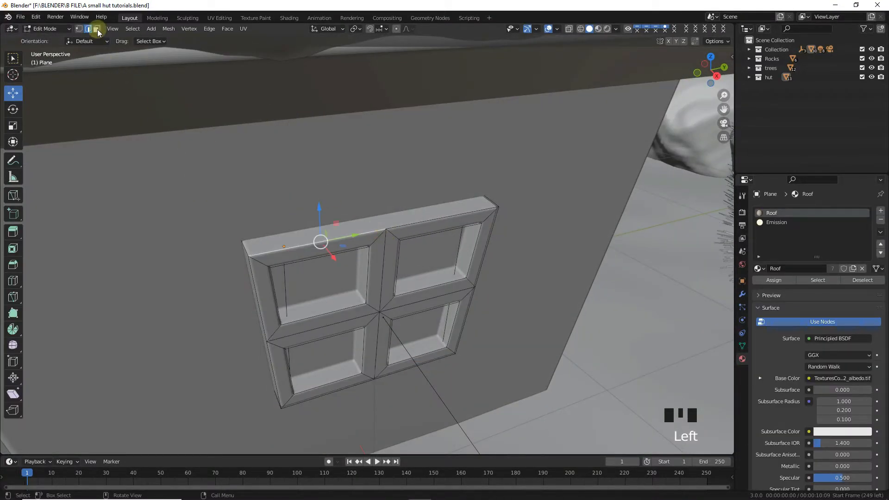
Step: Duplicate the window frame's upper face in place and separate it into its own object
click(360, 227)
key(shift+d)
right_click(418, 207)
key(p)
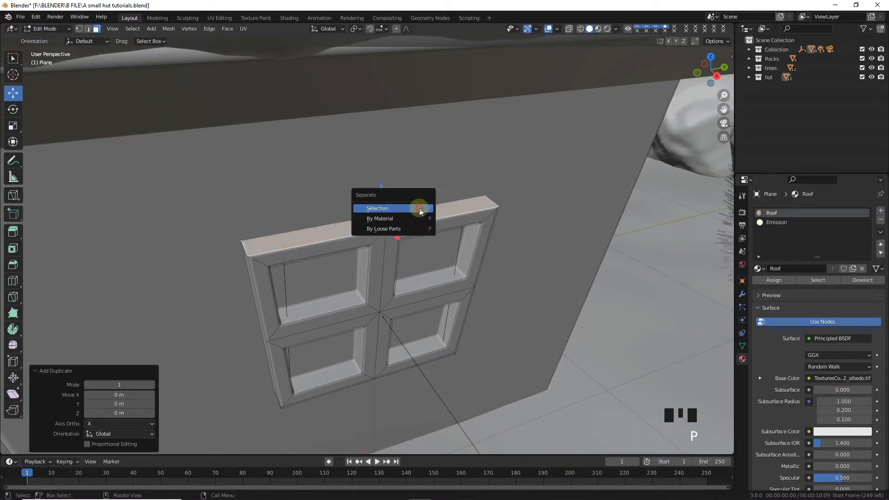
click(419, 207)
key(Tab)
Step: Extrude the separated window face upward about 0.029 m into a thin snow slab
click(419, 212)
middle_drag(418, 212, 407, 228)
key(Tab)
click(415, 237)
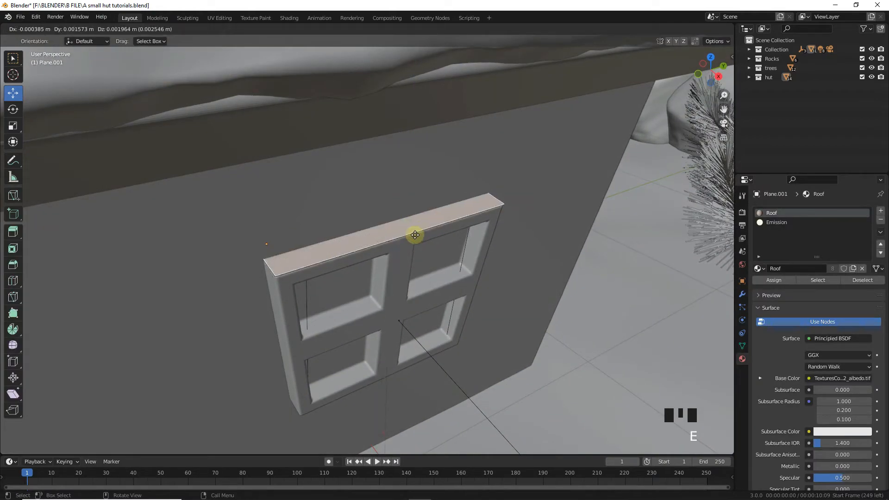
click(411, 205)
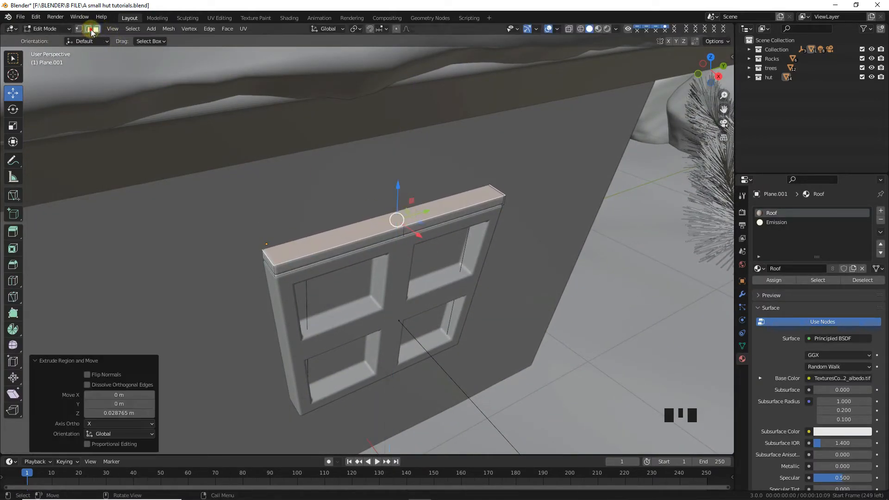
Step: Add loop cuts along the window slab's length and 6 across its width, and return to Object Mode
key(Delete)
click(404, 229)
key(Tab)
key(Tab)
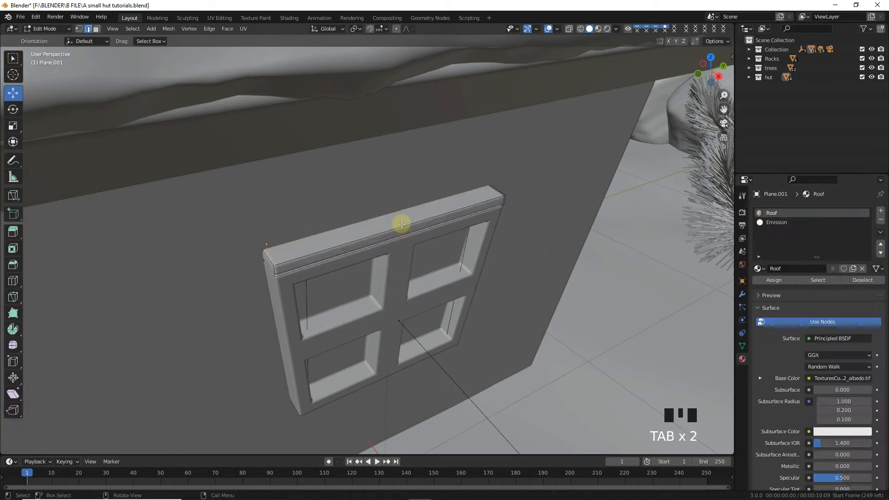
click(330, 244)
right_click(280, 254)
scroll(281, 244, up, 1)
click(281, 244)
right_click(281, 244)
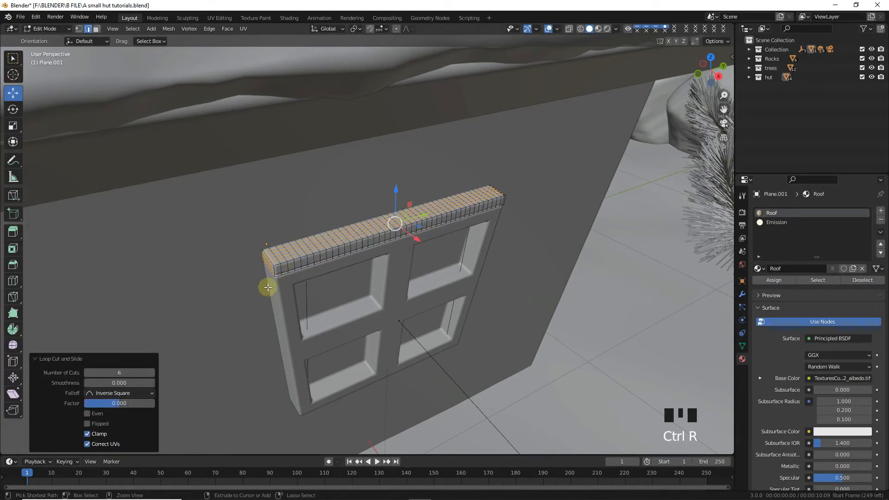
key(Tab)
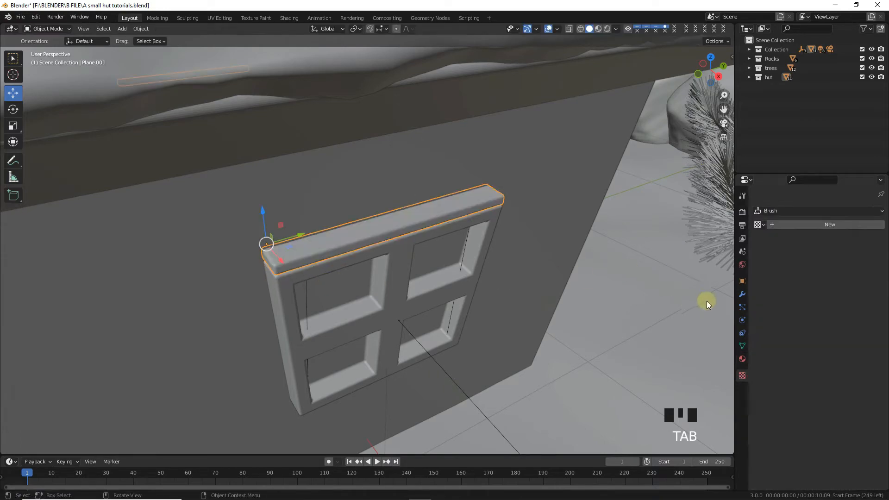
Step: Add a Displace modifier to the window snow slab
click(743, 294)
click(806, 232)
click(773, 288)
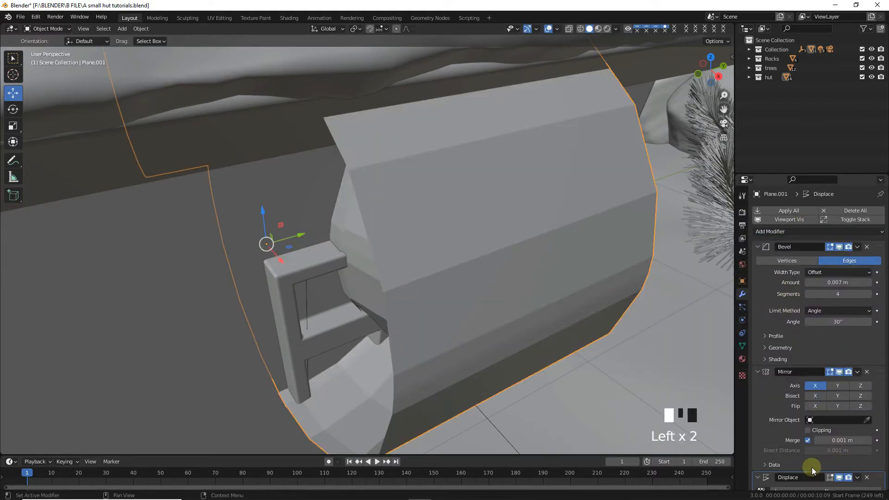
Step: Assign Texture.001 to the window snow slab's Displace modifier and set its strength to 0.040
scroll(813, 470, down, 6)
click(764, 416)
click(771, 323)
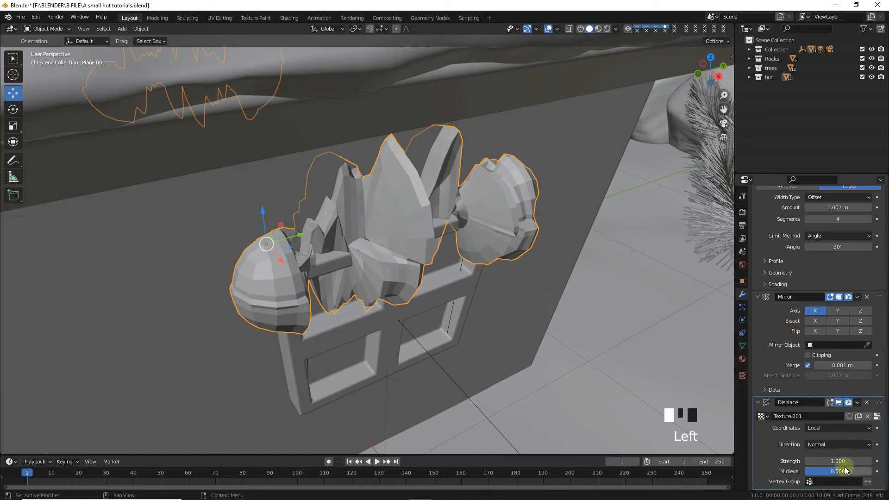
shift+drag(834, 461, 801, 462)
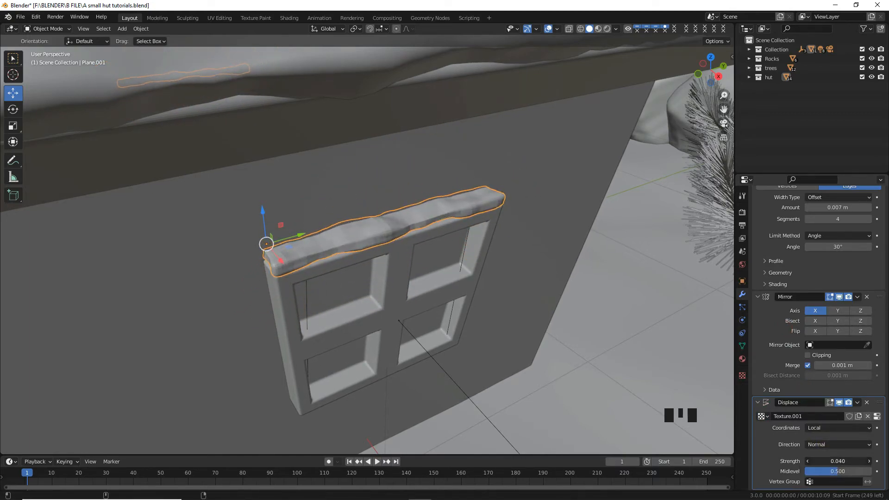
Step: Shade the window snow slab smooth and set its displacement strength to -0.010
click(146, 28)
click(179, 223)
scroll(403, 235, up, 3)
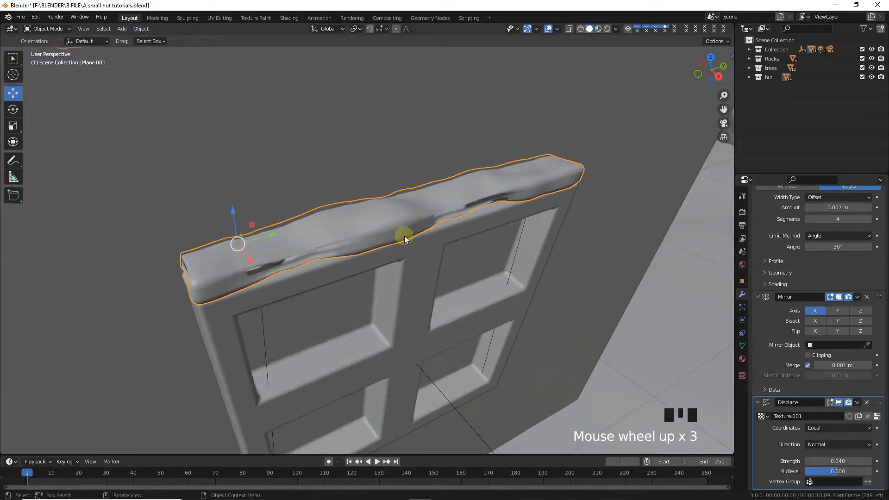
middle_drag(405, 236, 401, 226)
shift+drag(838, 461, 826, 462)
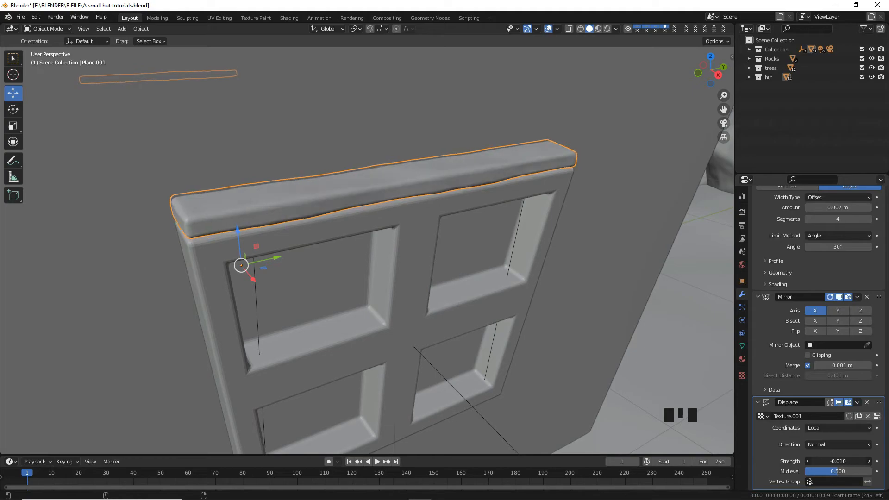
Step: Set the slab's Clouds displacement texture size to 0.01
click(742, 374)
shift+drag(838, 403, 816, 403)
scroll(440, 241, down, 3)
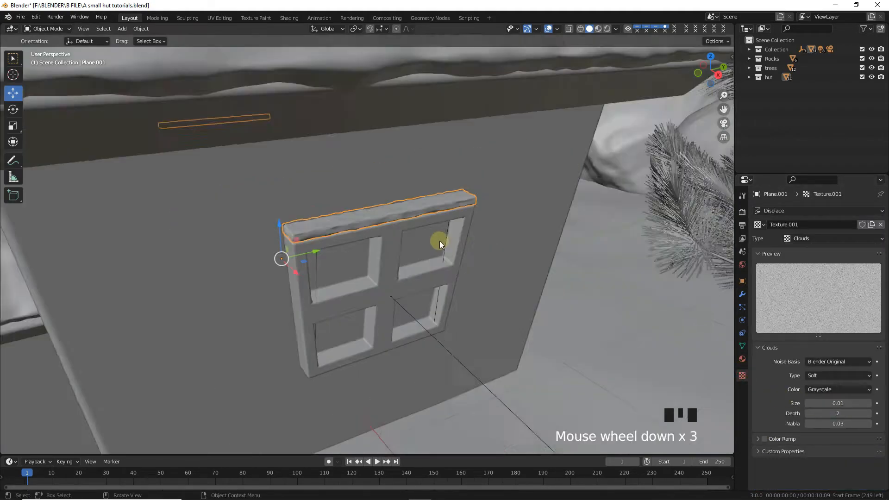
middle_drag(440, 241, 315, 211)
Step: Preview the scene through the camera in rendered shading, then return to solid shading outside the camera
key(KP_0)
click(313, 104)
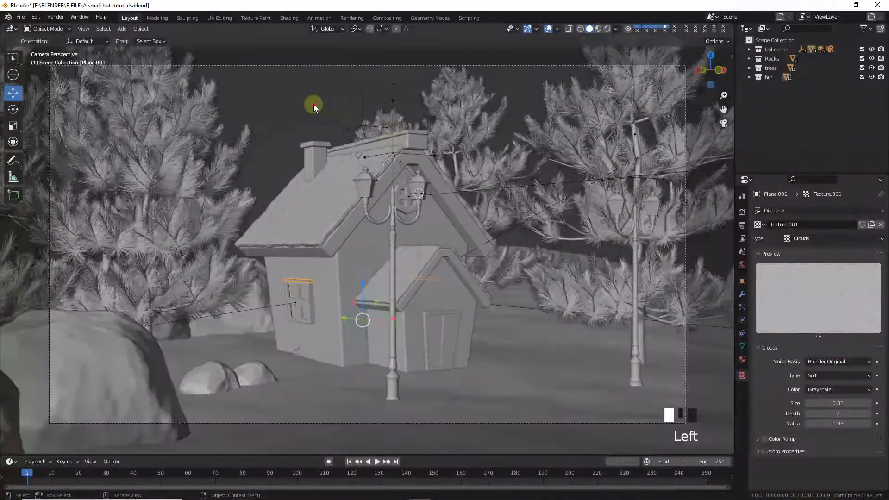
click(607, 30)
key(alt+h)
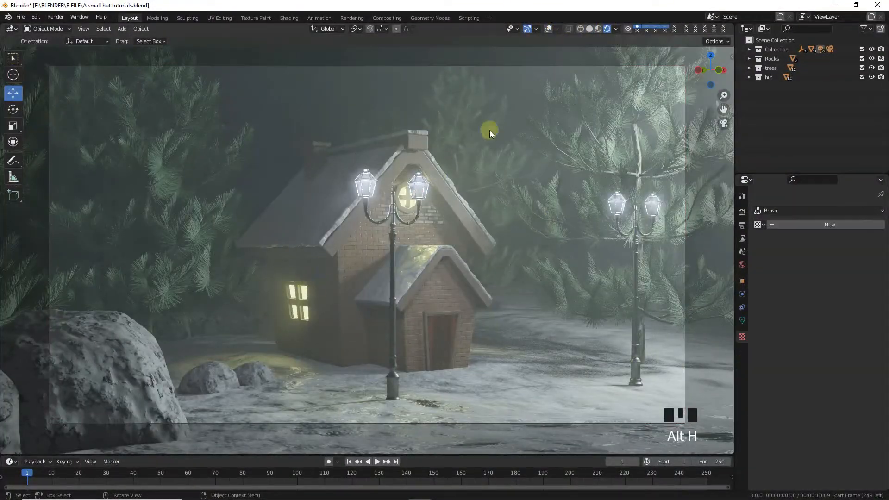
click(589, 29)
key(KP_0)
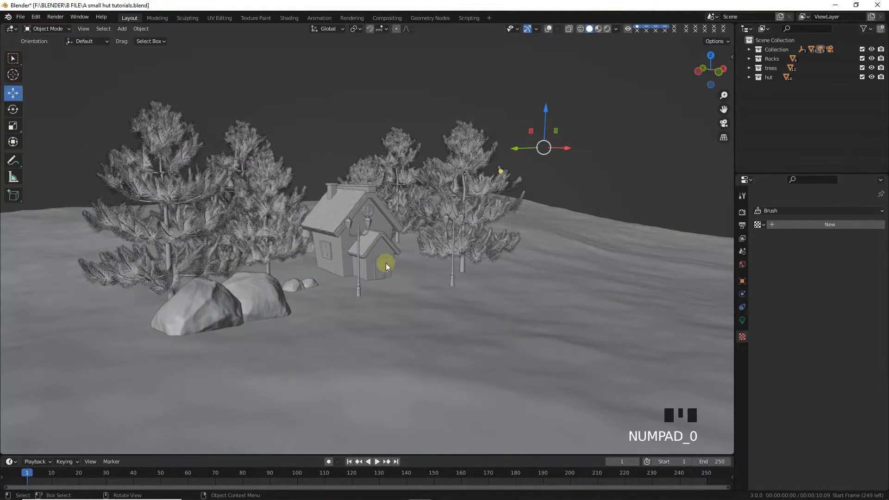
Step: Duplicate the window snow slab and move the copy about -2.01 m along Y, toward the front of the hut
scroll(387, 261, up, 6)
middle_drag(388, 262, 185, 287)
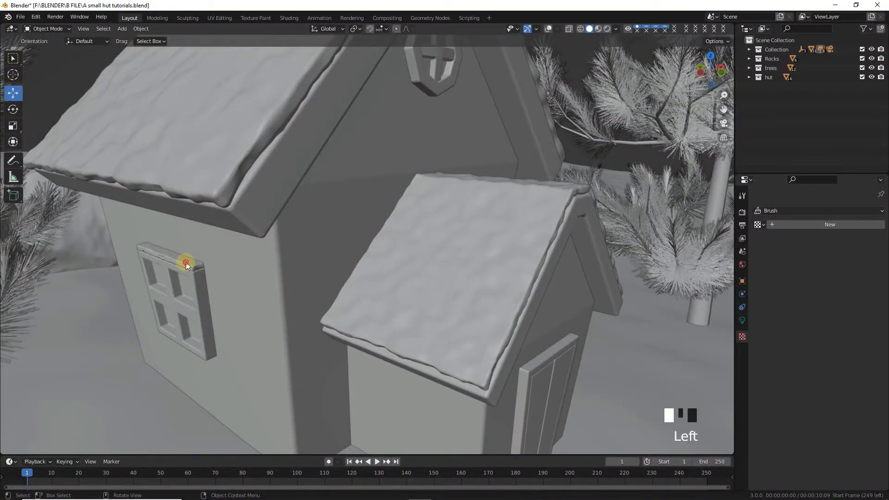
click(186, 263)
click(186, 262)
click(549, 29)
click(196, 263)
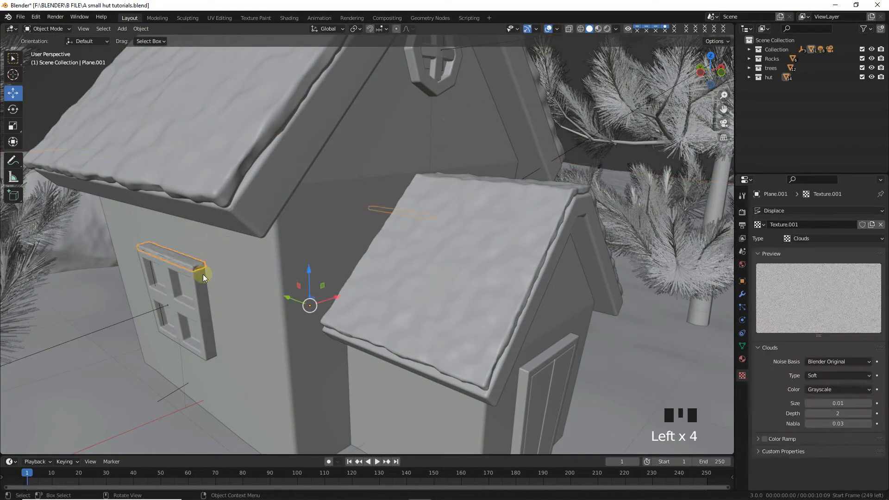
key(shift+d)
key(y)
click(655, 331)
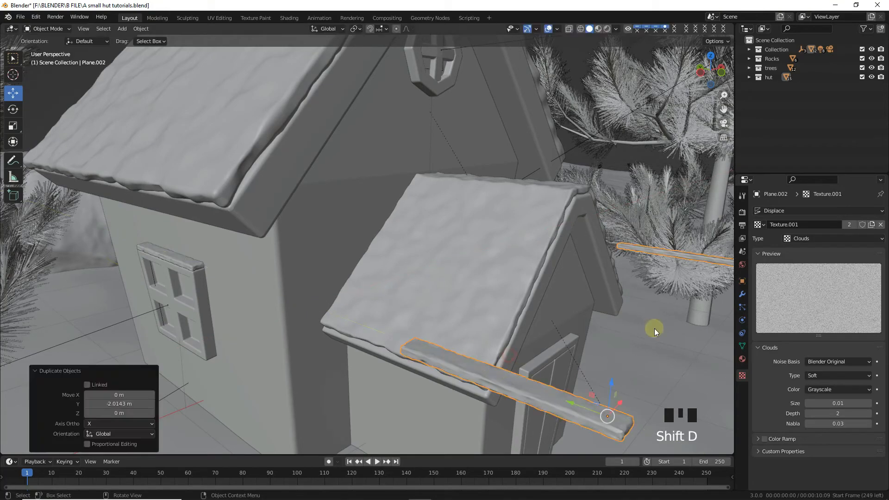
Step: Remove the Mirror modifier from the copied slab and set its origin to its geometry
click(742, 294)
click(867, 372)
scroll(618, 335, down, 2)
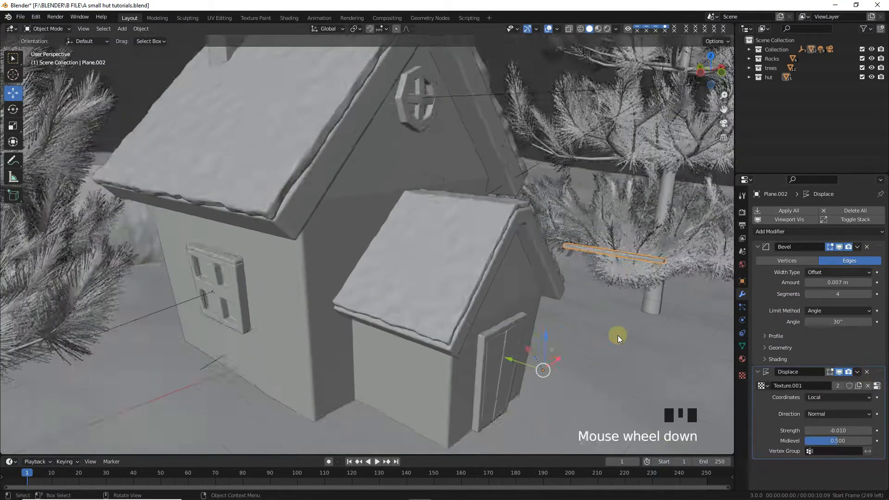
click(140, 28)
mouse_move(174, 47)
click(257, 64)
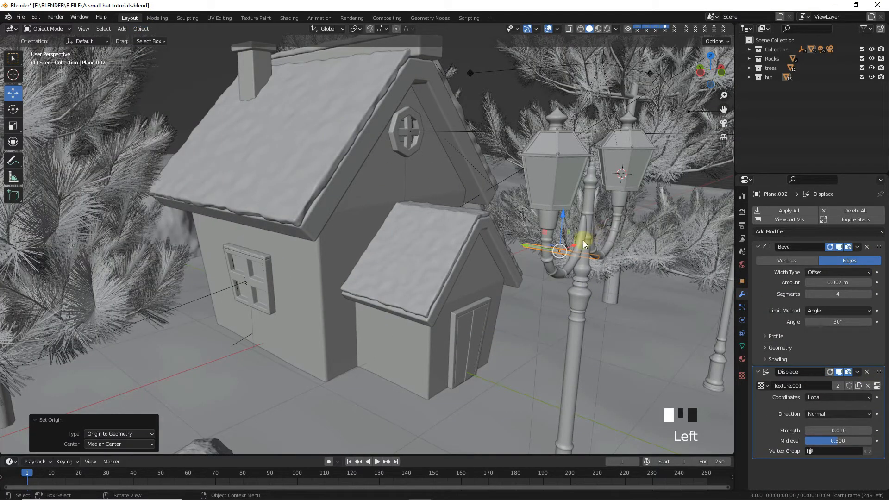
Step: Move the copied slab along X to the middle of the door, then lower it about 0.28 m to the door's upper edge
drag(584, 244, 504, 290)
middle_drag(504, 290, 479, 301)
scroll(446, 308, up, 2)
key(KP_1)
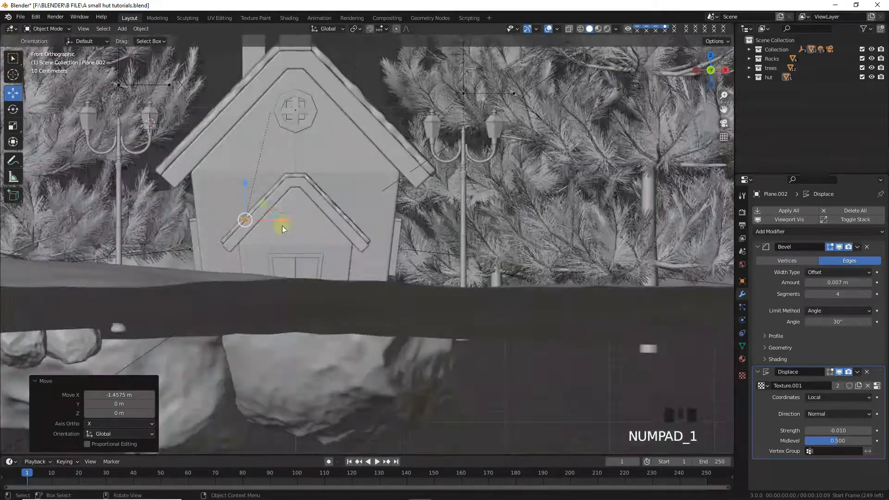
drag(282, 226, 305, 201)
click(300, 224)
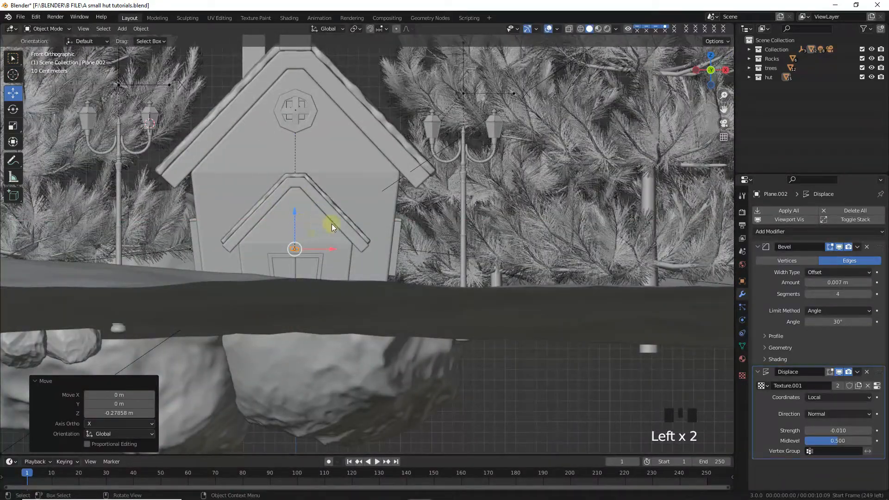
Step: Clear the copied slab's rotation and rotate it 90° about the Z axis to run along the door frame
middle_drag(331, 223, 403, 265)
key(alt+r)
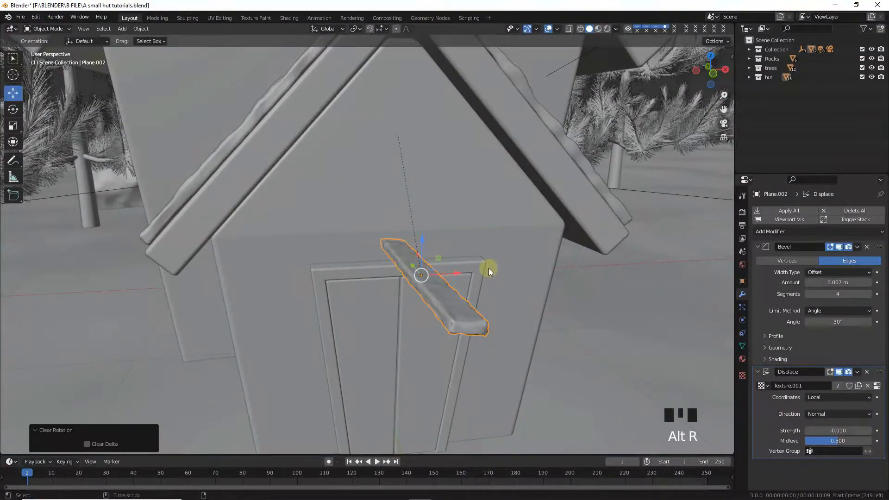
text(r90)
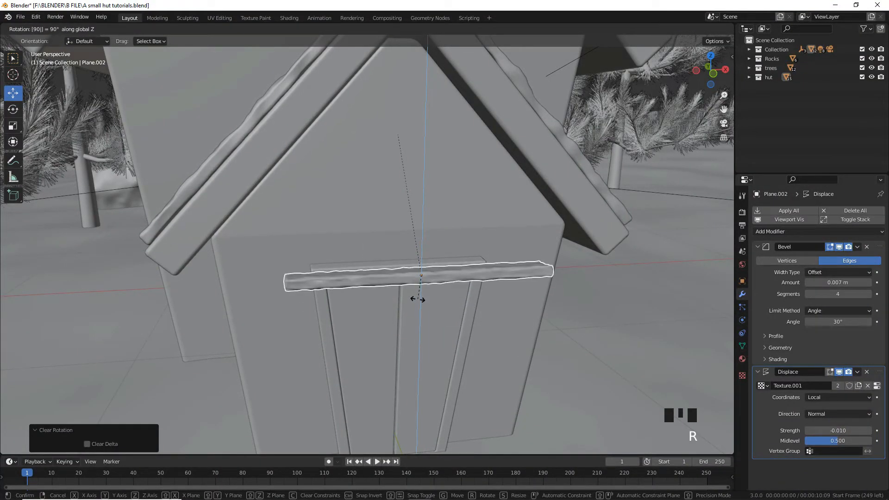
key(Return)
Step: Move the slab back against the door frame and scale it uniformly to about 0.786
middle_drag(408, 276, 455, 274)
key(KP_Decimal)
middle_drag(538, 321, 598, 348)
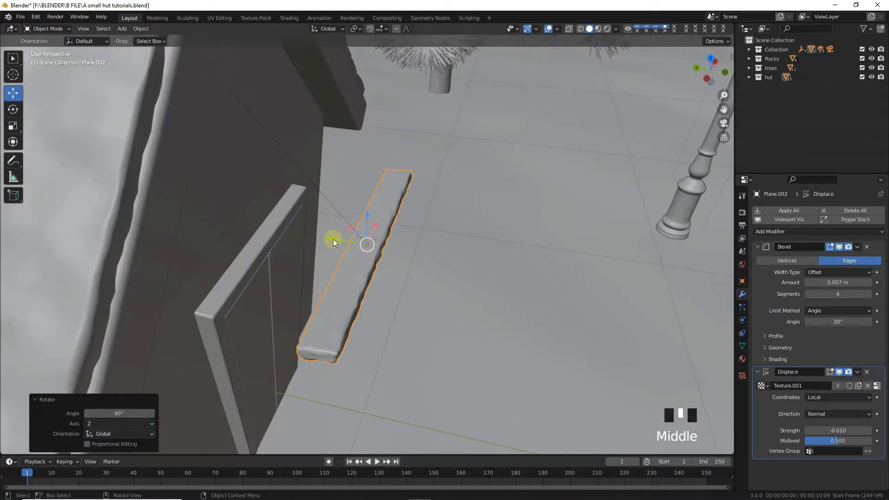
drag(332, 239, 227, 237)
key(s)
click(331, 260)
middle_drag(330, 259, 304, 213)
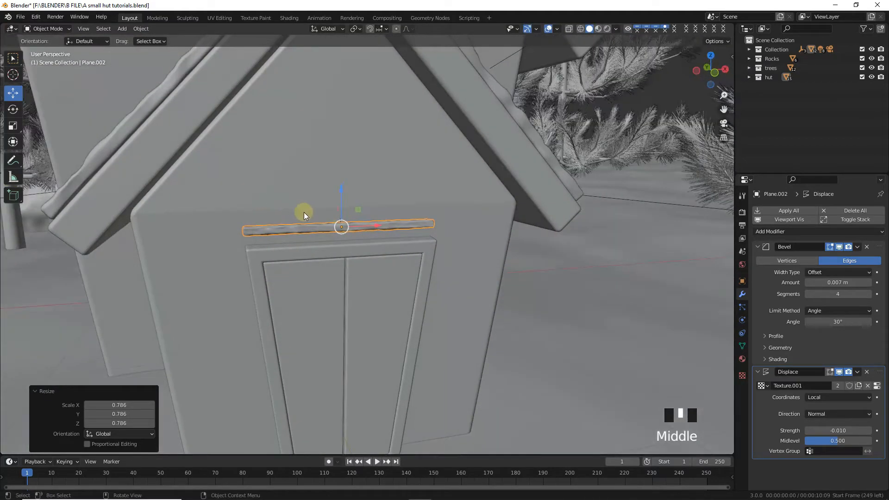
Step: Lower and centre the slab on the door frame's upper edge in front view, then scale it up by about 1.016
key(KP_1)
scroll(370, 222, up, 3)
drag(368, 208, 367, 233)
drag(396, 268, 403, 268)
key(s)
click(462, 268)
Step: Tilt the door slab slightly about the X axis and nudge it into place on the door frame
middle_drag(460, 266, 573, 257)
key(r)
key(y)
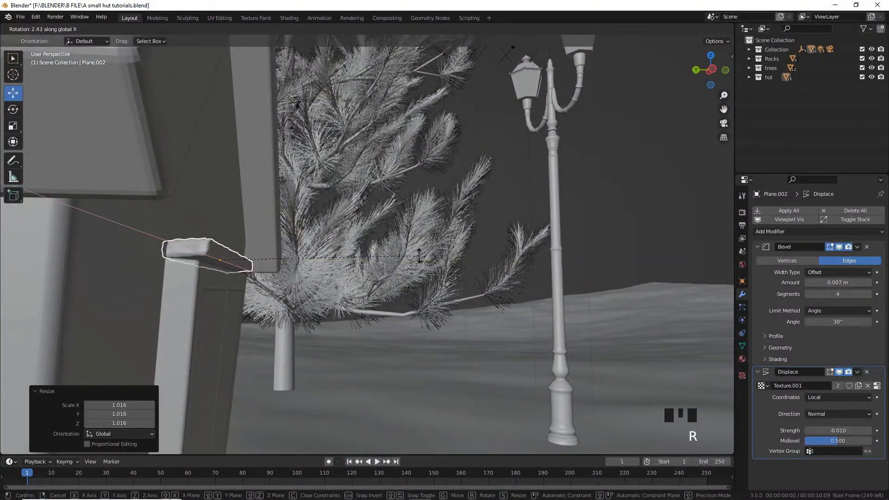
click(416, 266)
middle_drag(415, 267, 389, 297)
drag(189, 261, 187, 258)
drag(187, 259, 185, 258)
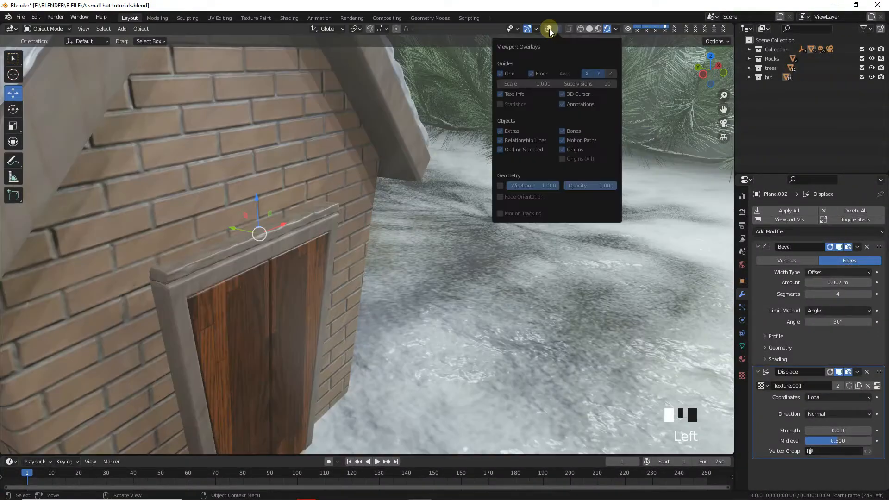
Step: Replace the door slab's Roof material with the Snow material and check it up close
click(548, 29)
click(742, 359)
click(766, 268)
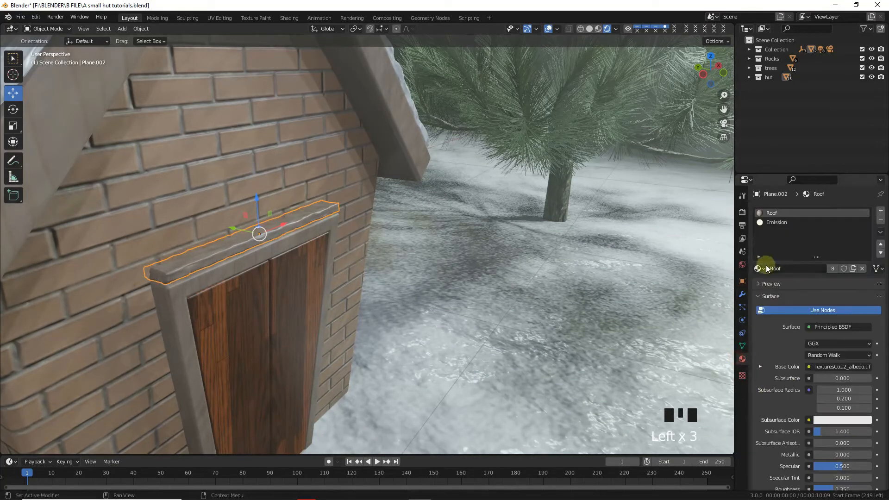
click(759, 269)
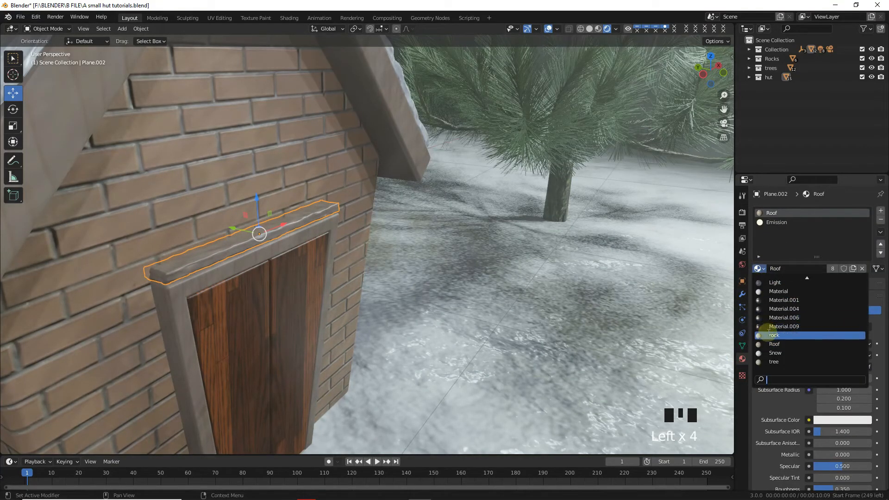
click(773, 354)
middle_drag(398, 278, 367, 271)
scroll(367, 271, up, 4)
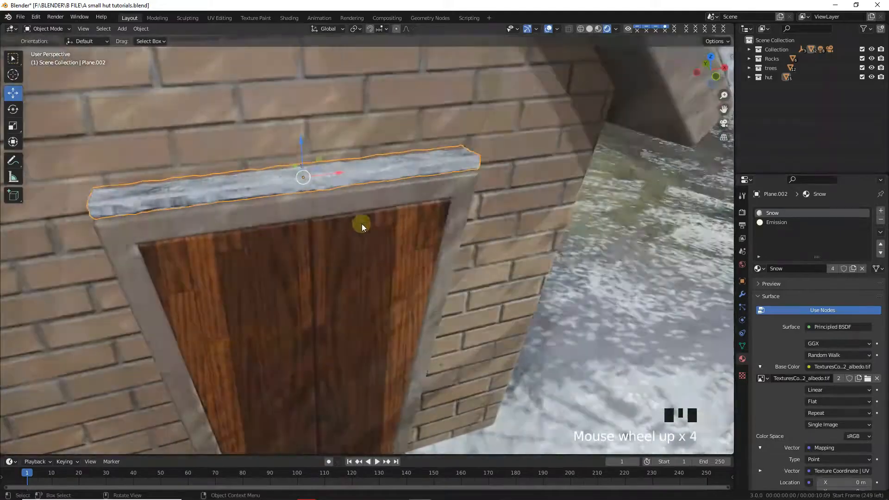
middle_drag(362, 224, 420, 237)
key(KP_Decimal)
scroll(371, 271, up, 3)
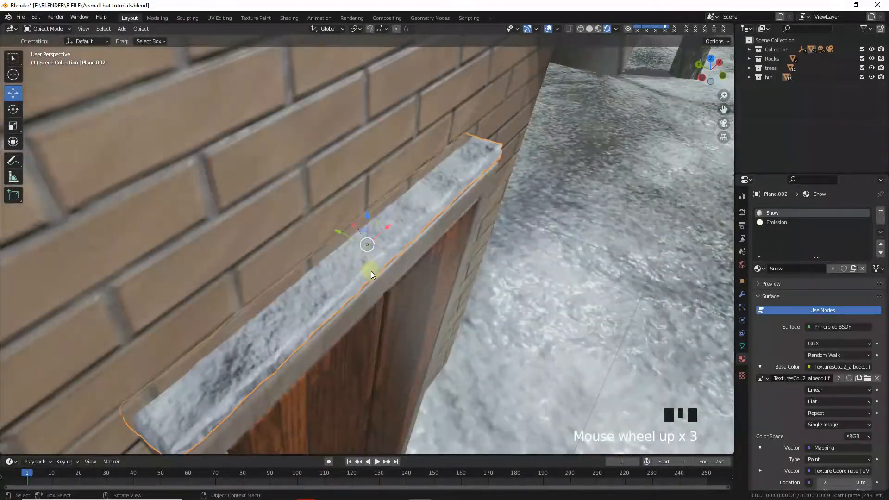
middle_drag(371, 271, 457, 254)
Step: Select the snow slab above the side window and replace its Roof material with the Snow material
scroll(354, 293, down, 14)
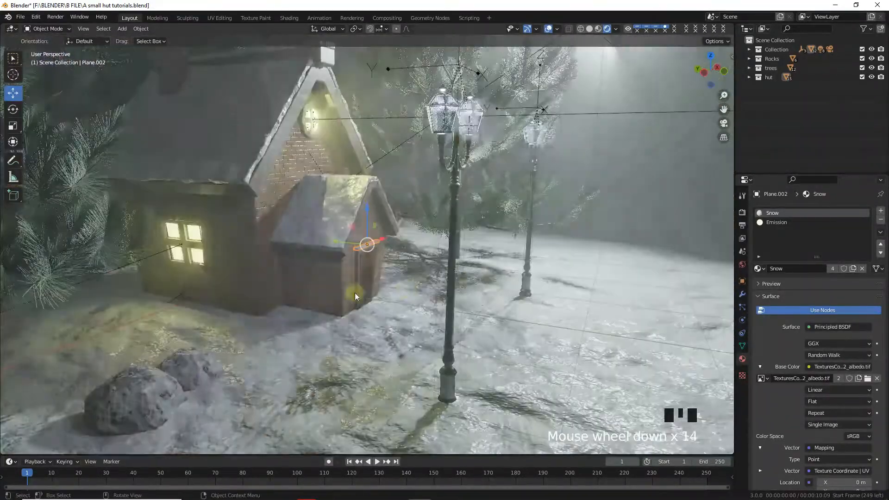
shift+middle_drag(355, 292, 268, 259)
click(268, 228)
key(KP_Decimal)
scroll(445, 306, up, 4)
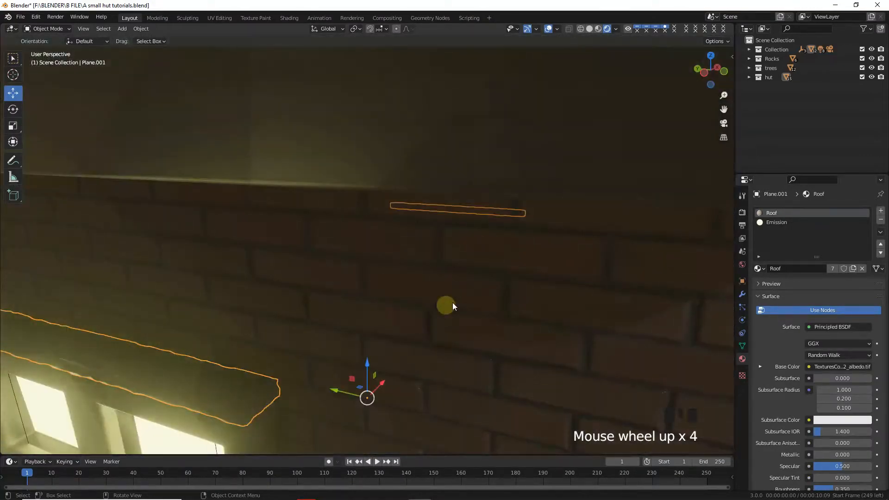
middle_drag(280, 331, 293, 294)
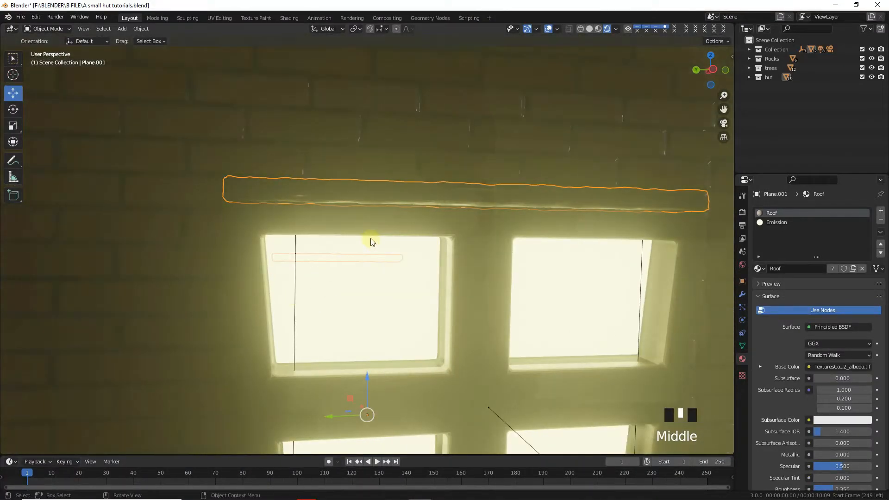
middle_drag(370, 242, 696, 244)
click(759, 269)
click(767, 342)
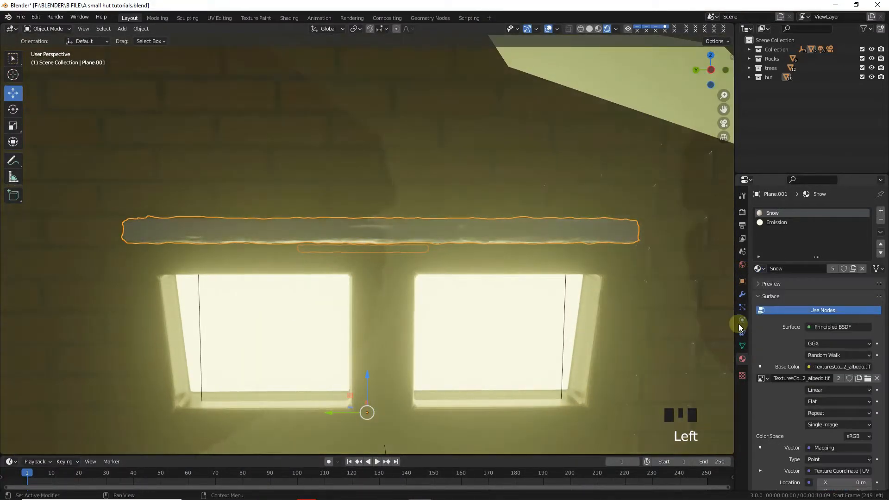
Step: Set the world background color to black while viewing the scene through the camera
scroll(592, 249, down, 1)
middle_drag(593, 248, 508, 258)
scroll(509, 262, down, 4)
key(KP_0)
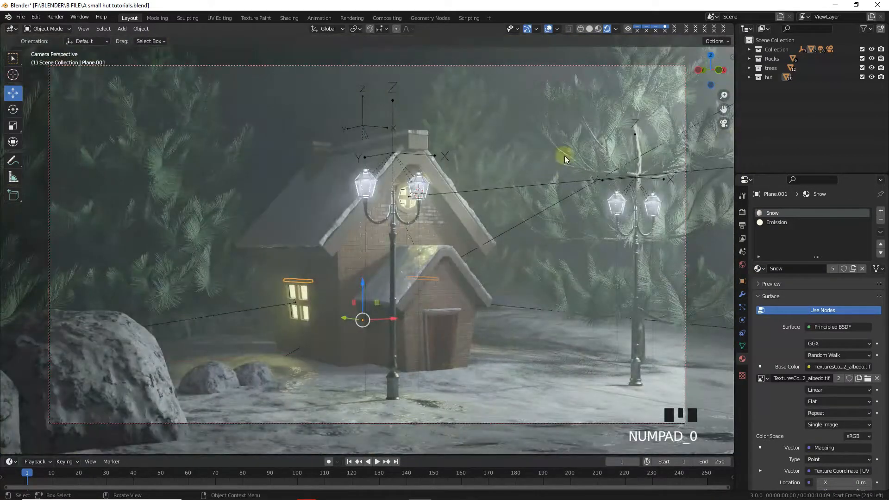
click(741, 212)
click(744, 266)
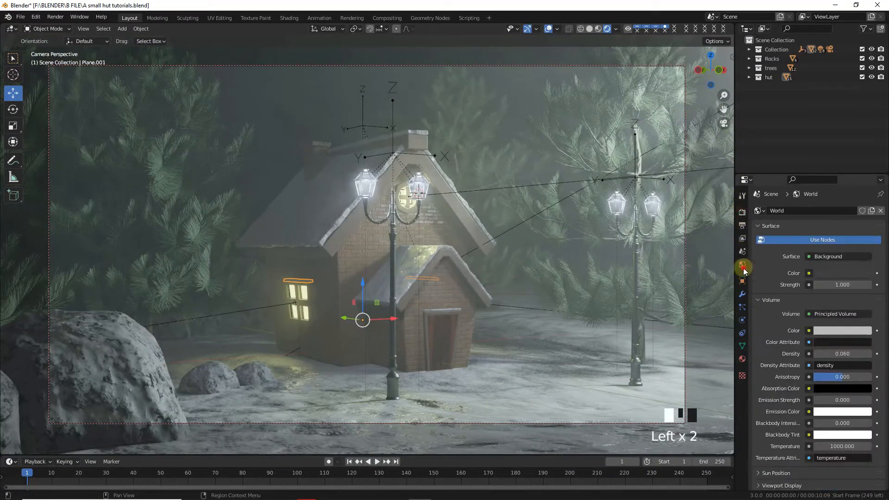
click(833, 272)
drag(872, 193, 866, 209)
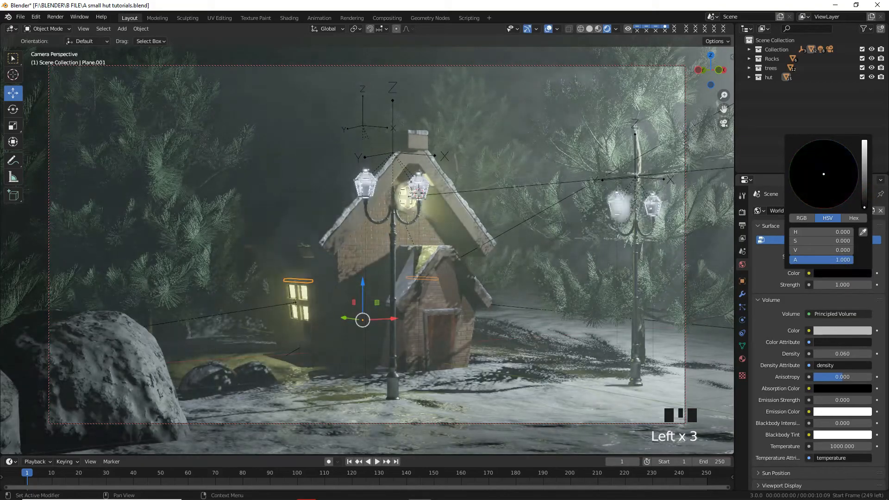
Step: Select the area light above the scene and set its color to light blue, hue 0.606, saturation 0.519, value 1.000
click(589, 28)
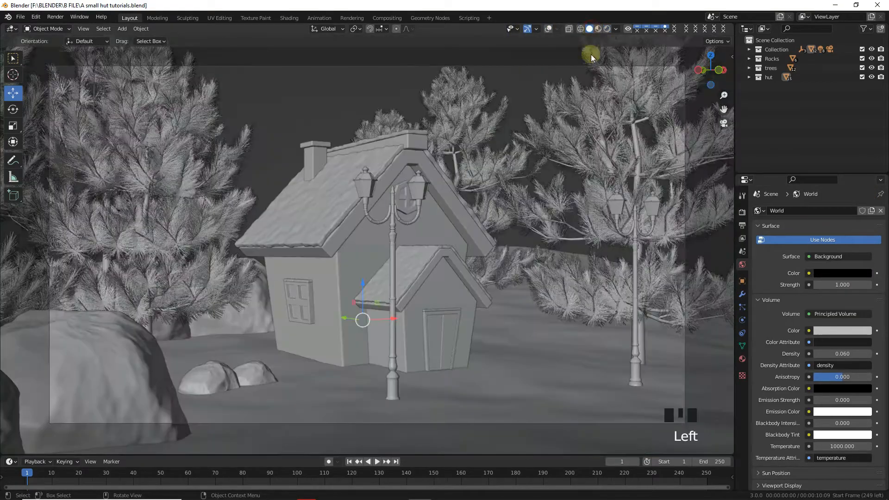
key(KP_0)
scroll(575, 228, down, 5)
middle_drag(575, 229, 583, 38)
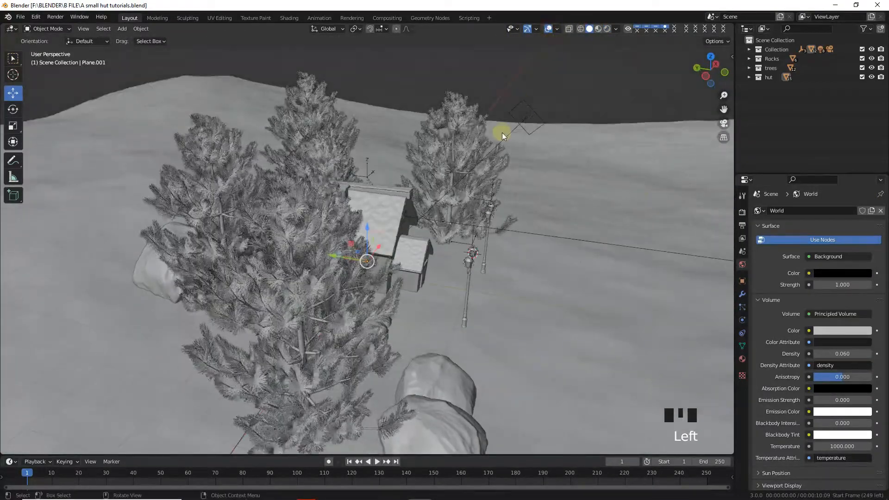
key(KP_0)
click(607, 28)
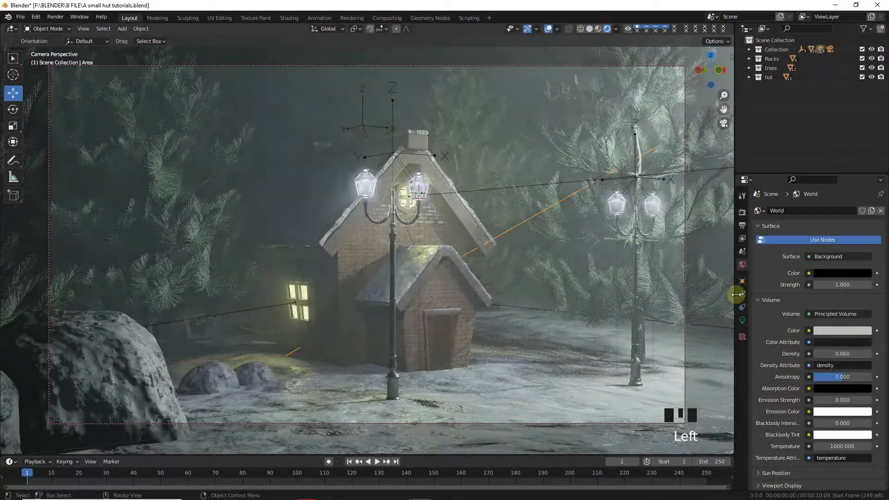
click(743, 319)
click(850, 264)
click(834, 187)
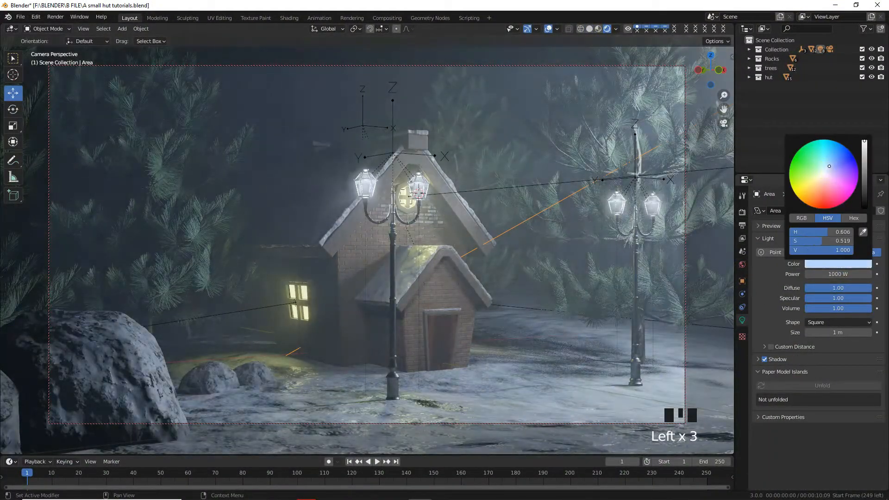
drag(833, 187, 828, 167)
Step: Try several fog densities for the world's Principled Volume and settle on a density of 0.070
click(743, 265)
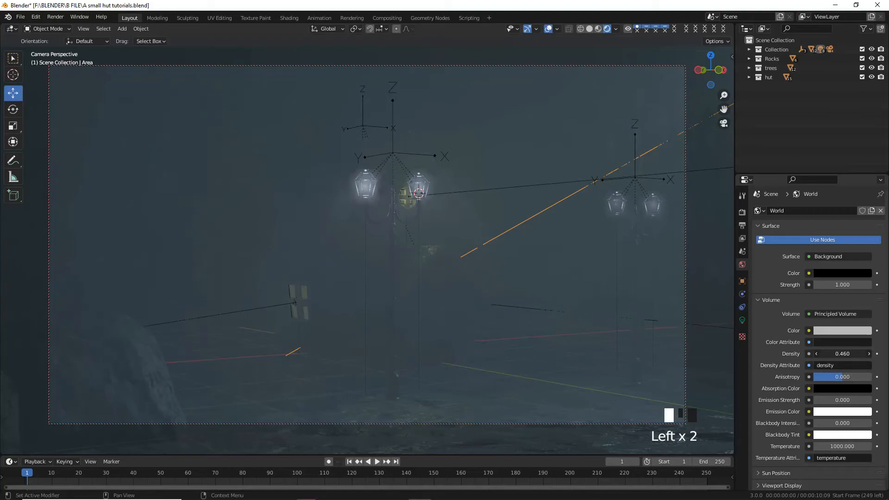
mouse_move(843, 354)
mouse_down()
mouse_move(822, 354)
mouse_move(855, 353)
mouse_up()
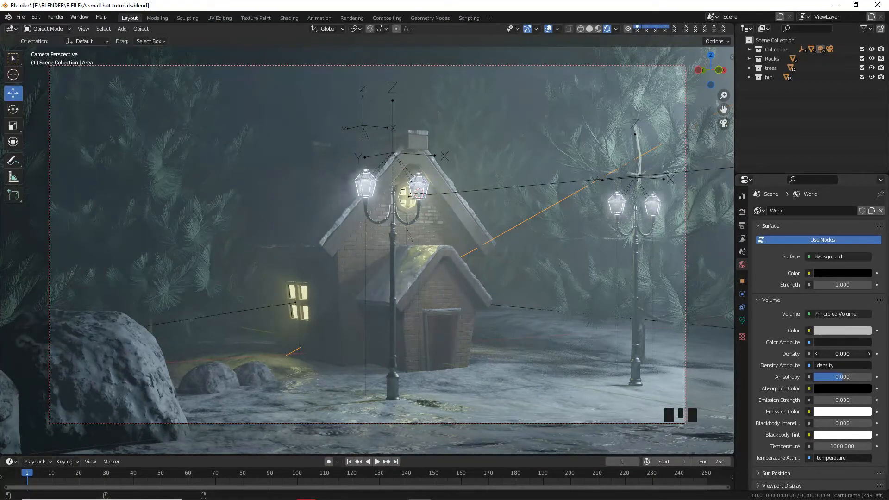
click(744, 343)
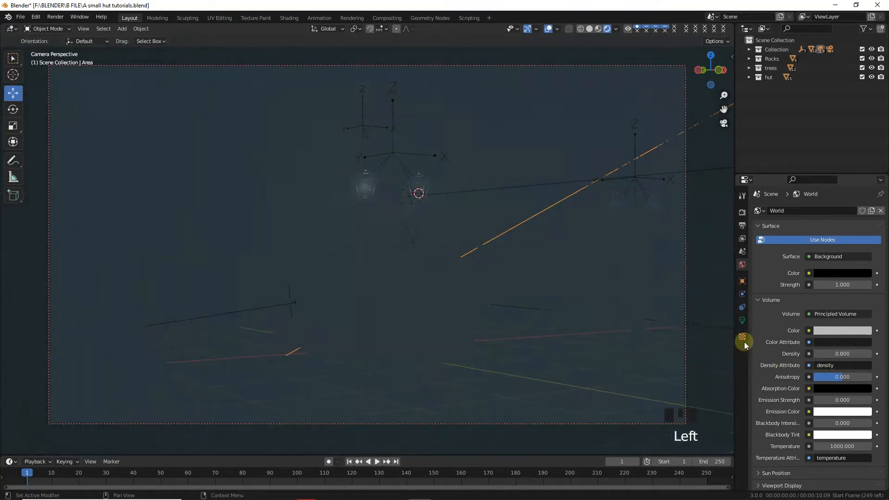
text(.08)
click(774, 355)
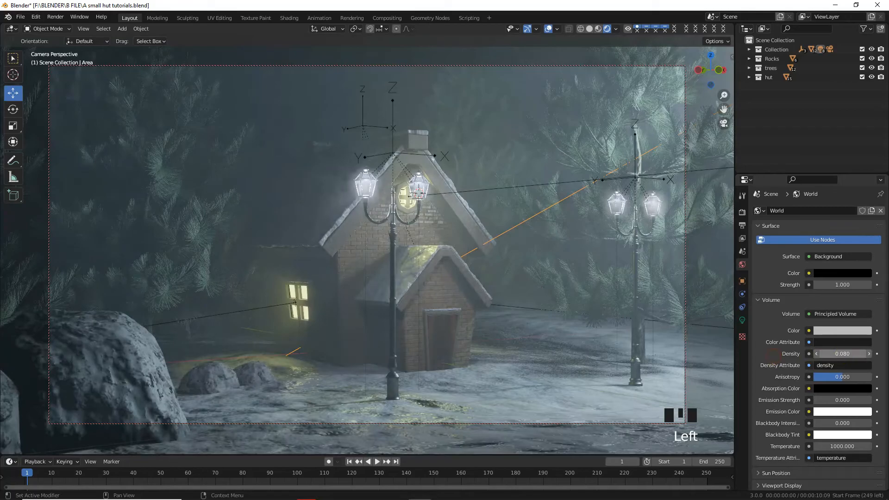
text(7)
click(559, 337)
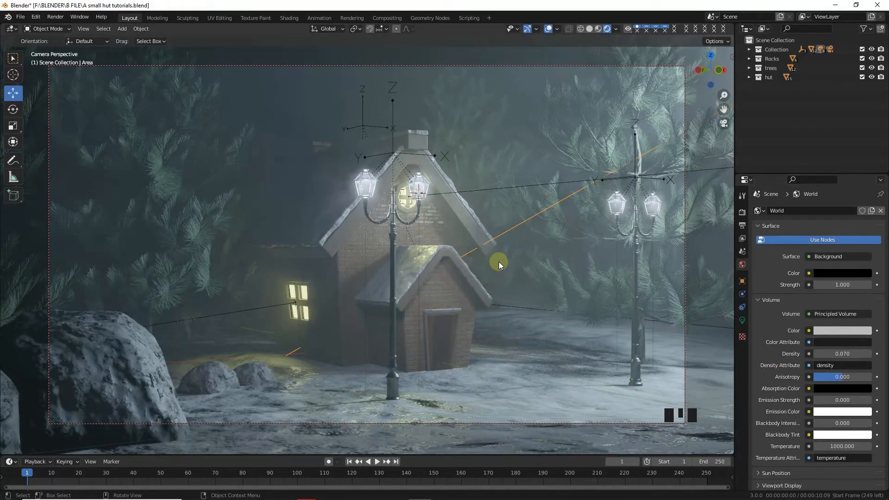
Step: Examine the hut's side wall with its lit window and snowy roof up close
key(KP_0)
scroll(479, 244, up, 4)
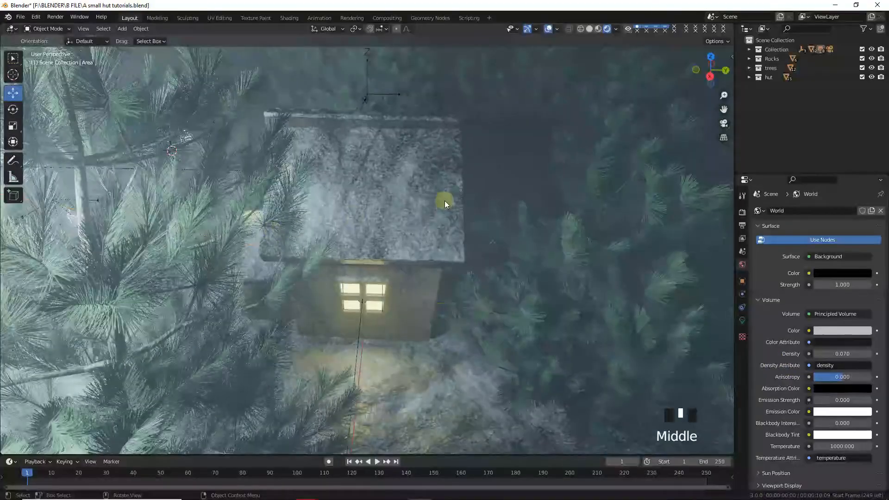